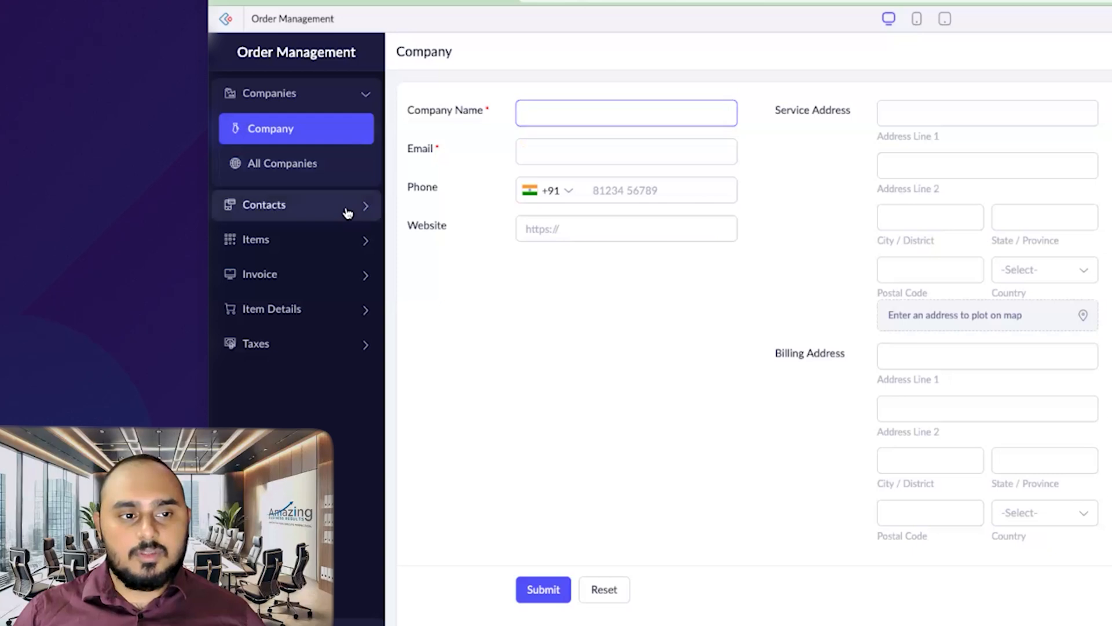
# Step: Open the blank Contact form and expand the Items and Invoice sidebar sections
pyautogui.click(305, 168)
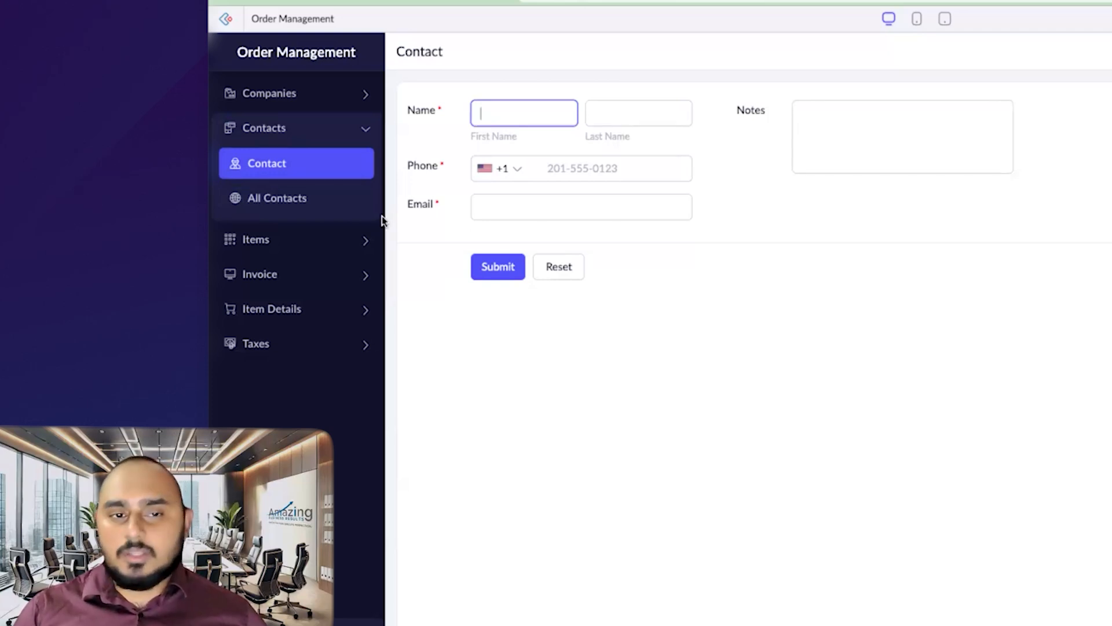
pyautogui.click(338, 242)
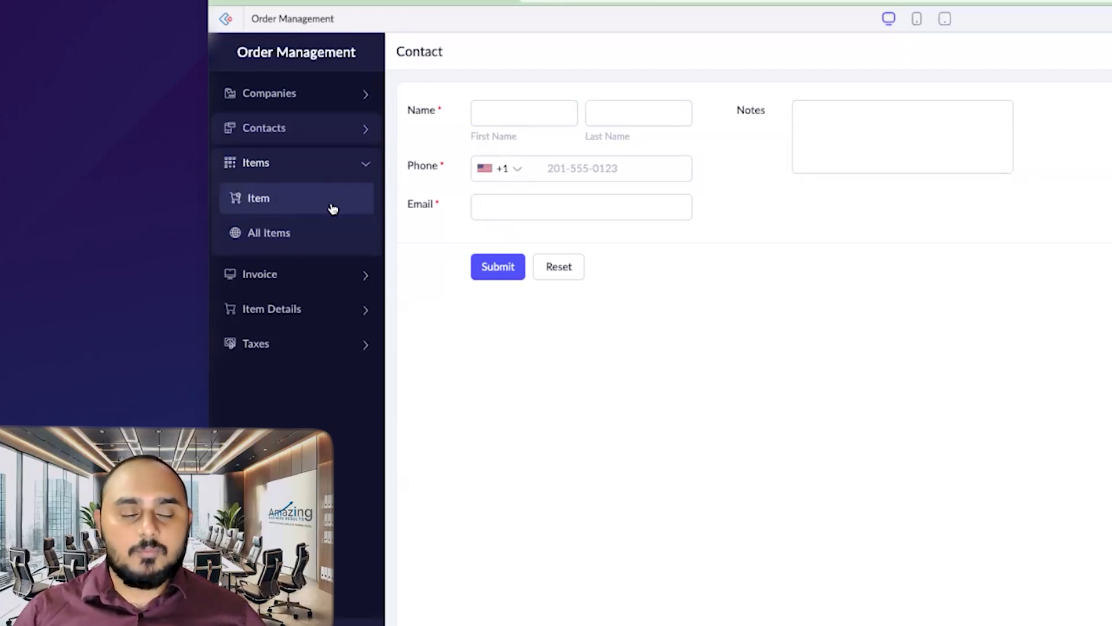
pyautogui.click(347, 281)
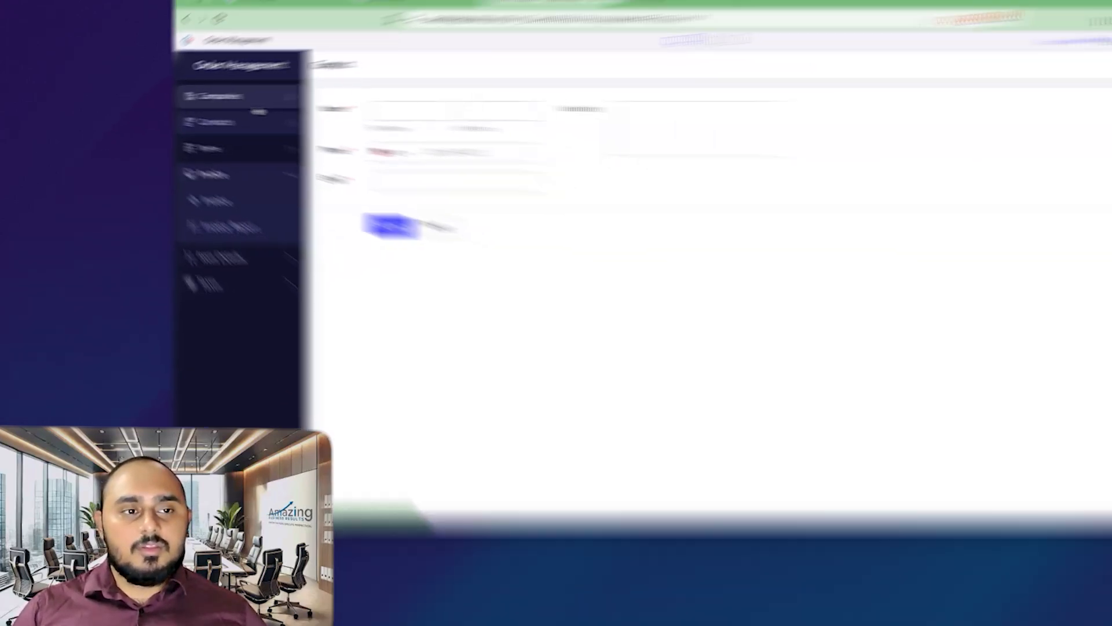
# Step: Switch from the Contact form back to the blank Company form and review its fields
pyautogui.click(335, 130)
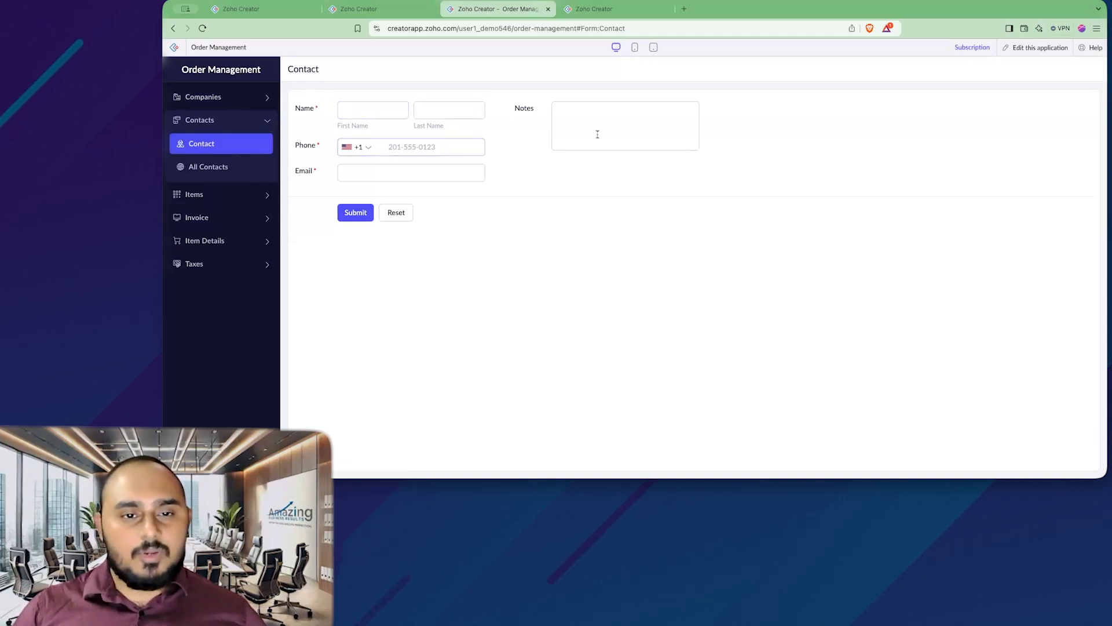
pyautogui.click(235, 107)
pyautogui.click(243, 123)
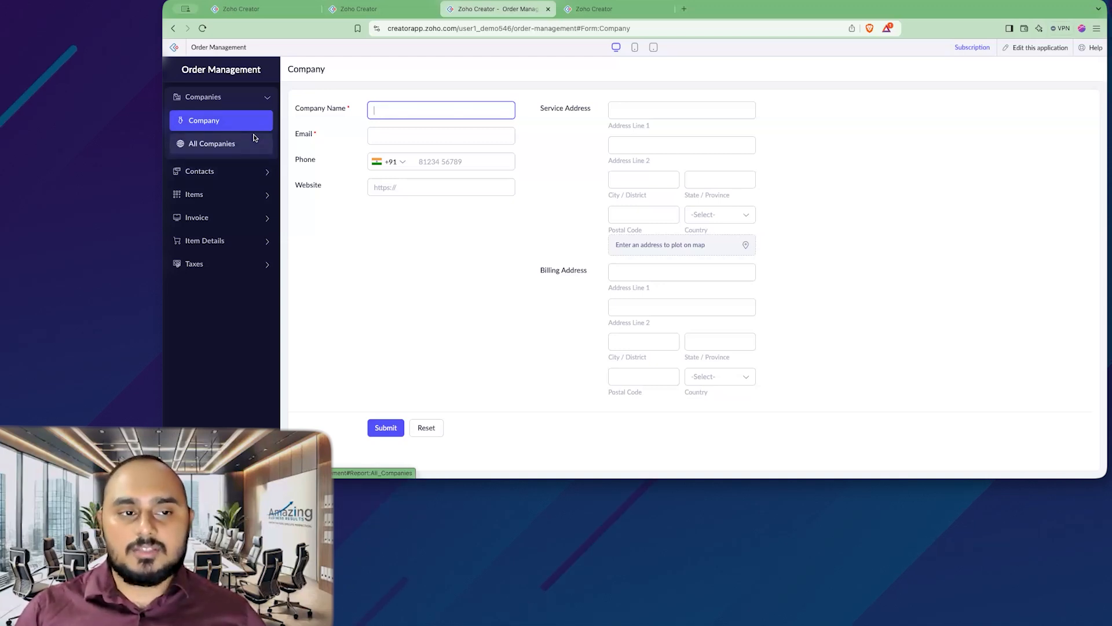
pyautogui.click(536, 161)
pyautogui.click(484, 191)
pyautogui.click(420, 244)
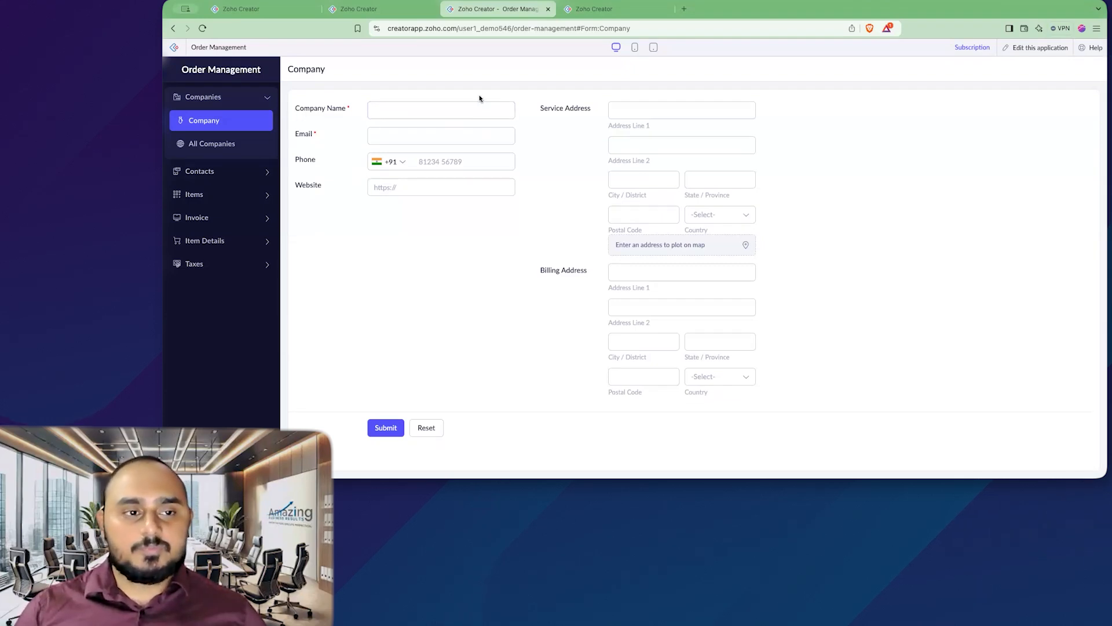
# Step: Open the Contact form in the app builder and drop a Lookup field onto it
pyautogui.click(584, 10)
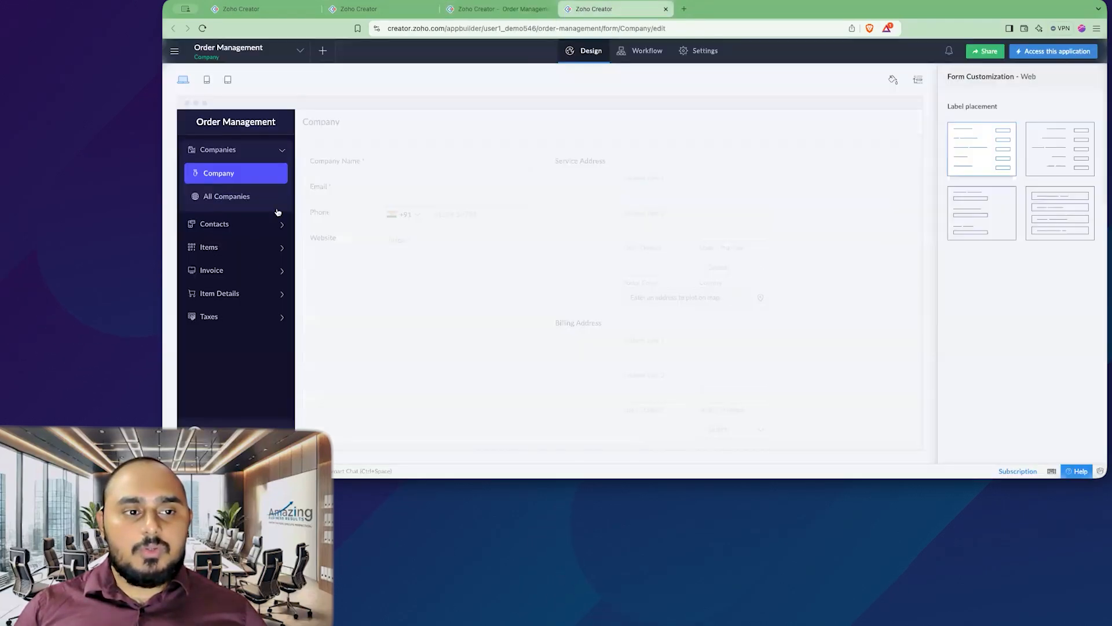
pyautogui.click(251, 222)
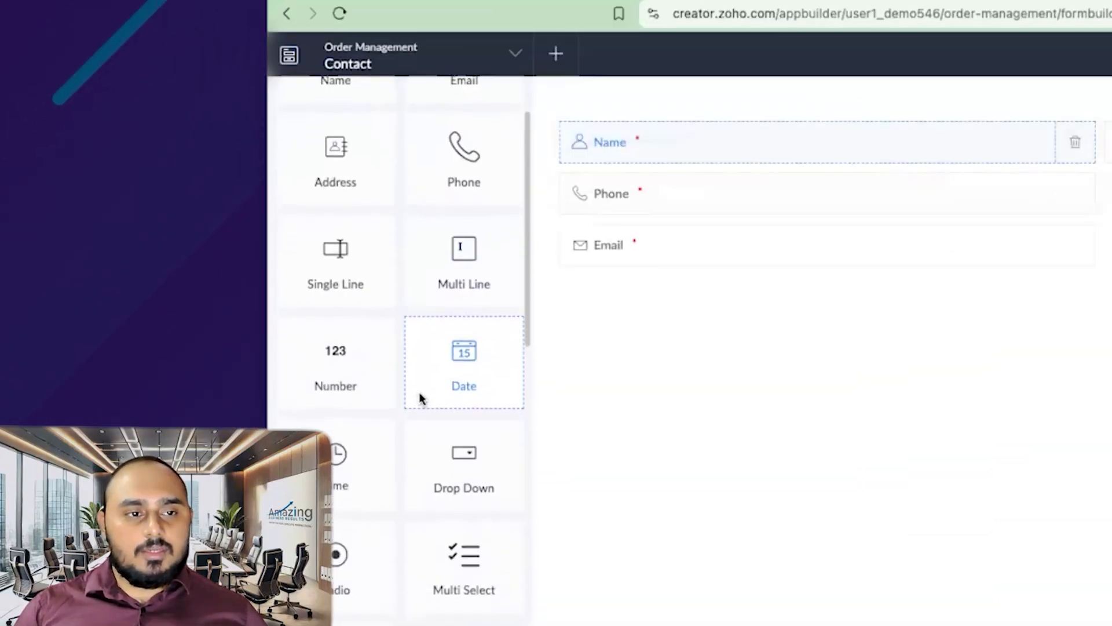
pyautogui.scroll(-5, 429, 398)
pyautogui.scroll(-5, 440, 399)
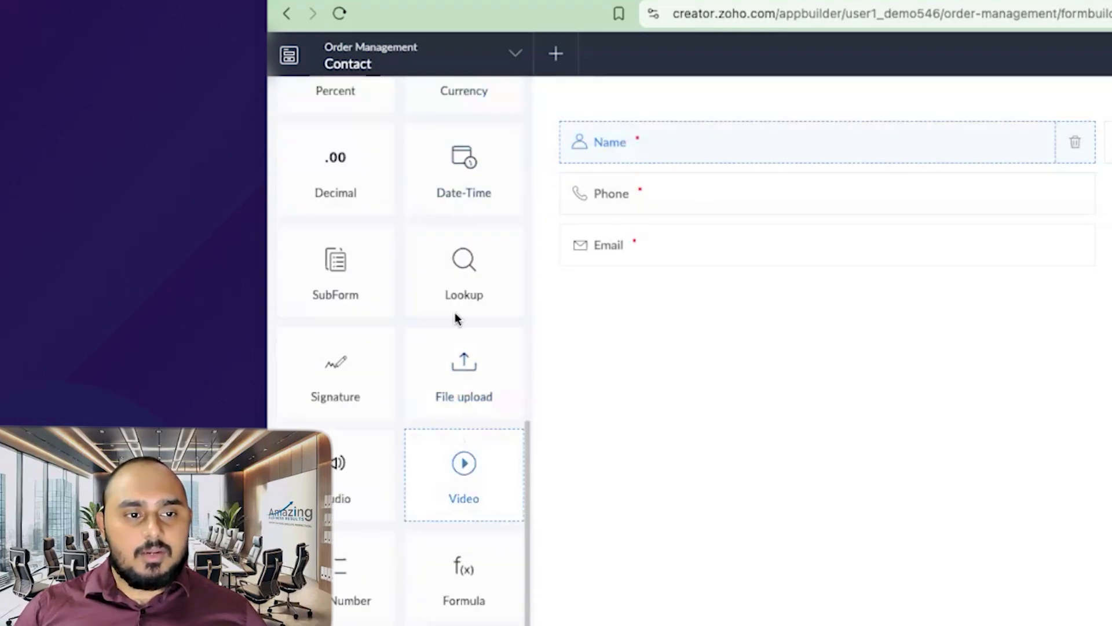
pyautogui.moveTo(460, 269); pyautogui.dragTo(581, 221)
# Step: Point the lookup at Order Management's Company form, displaying Company Name
pyautogui.click(716, 217)
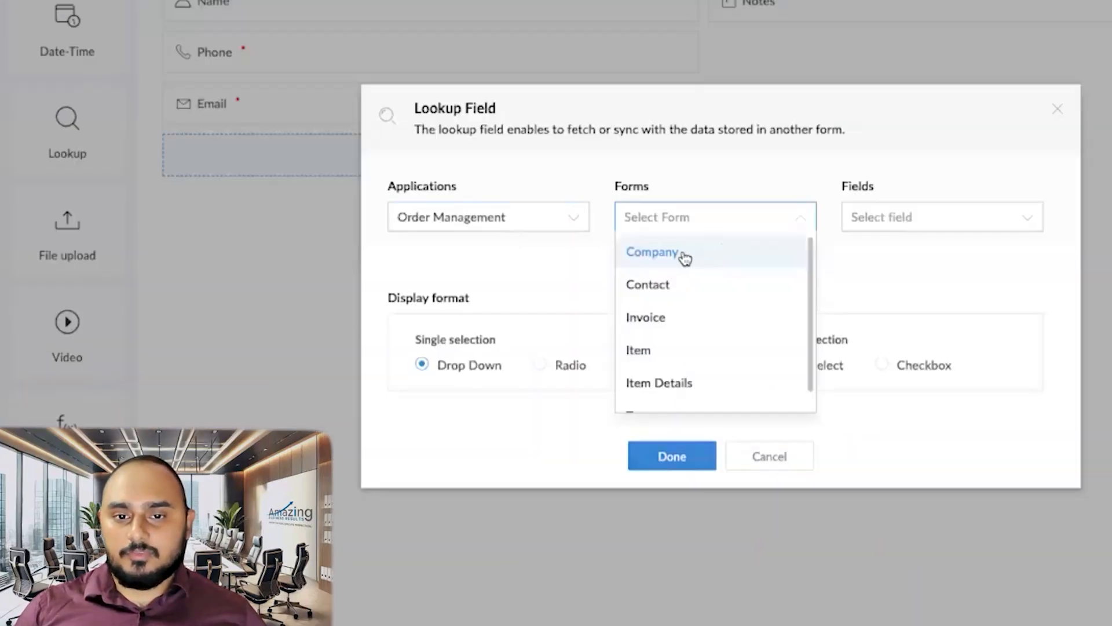
pyautogui.click(675, 258)
pyautogui.click(909, 221)
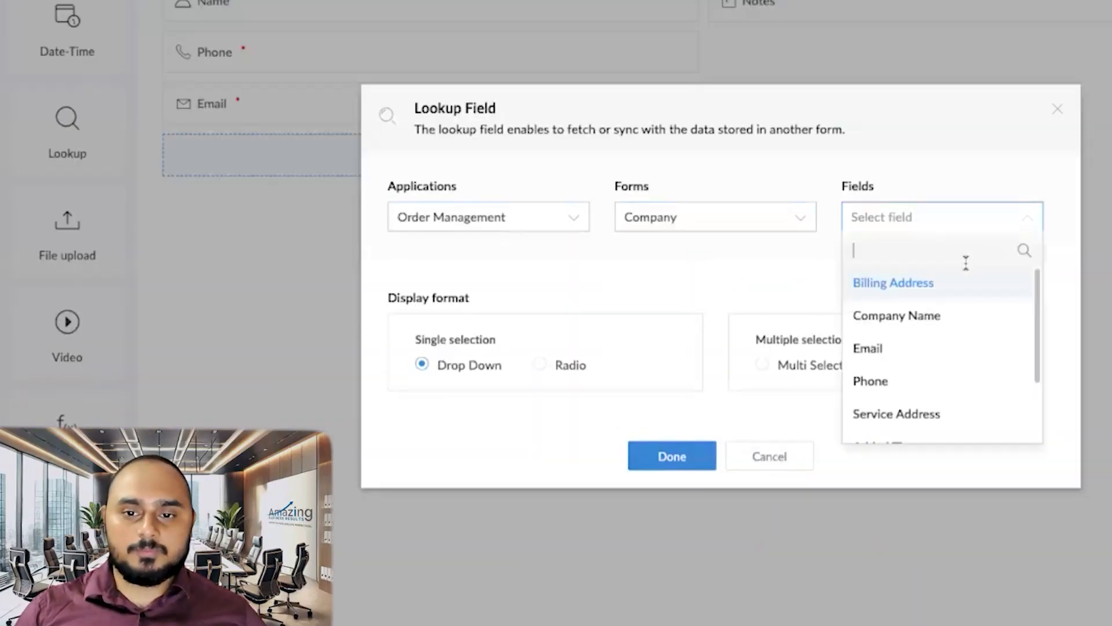
pyautogui.click(926, 317)
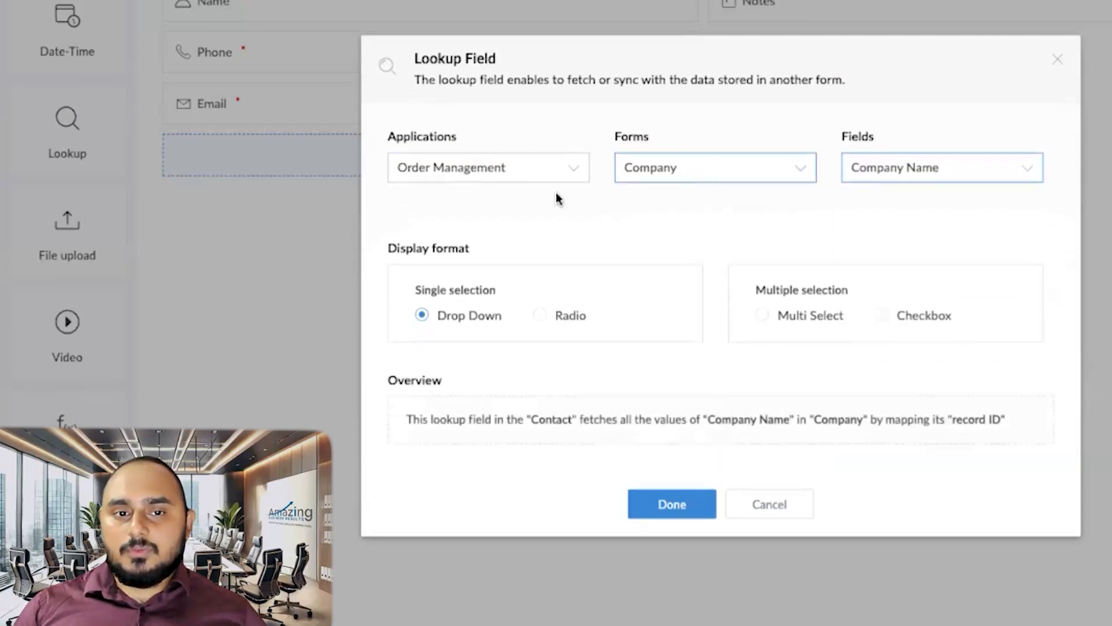
pyautogui.click(516, 172)
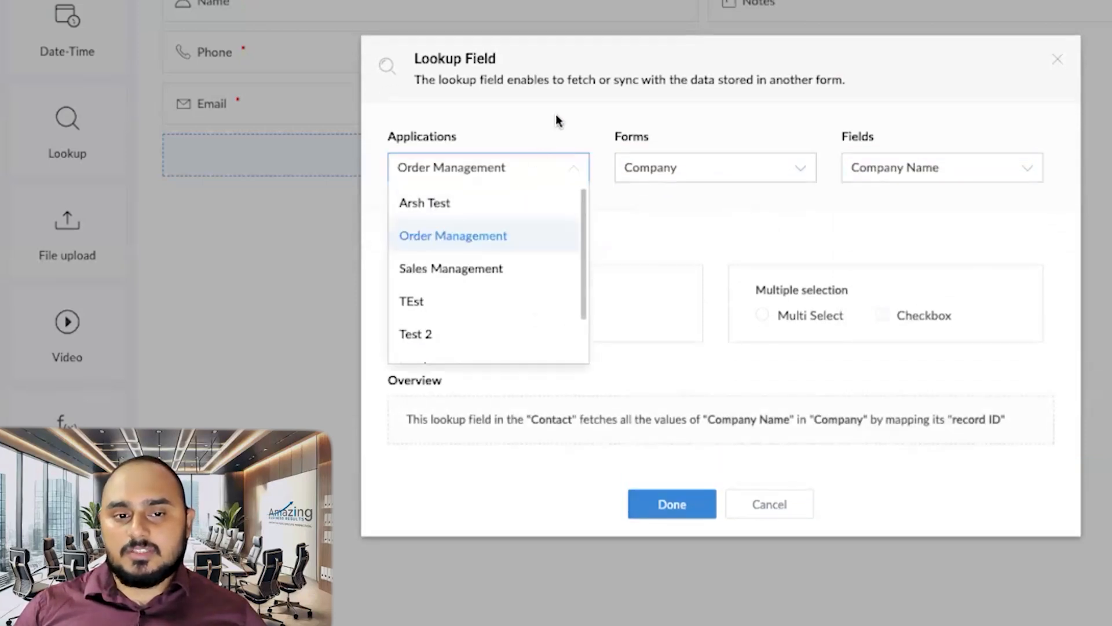
pyautogui.click(533, 218)
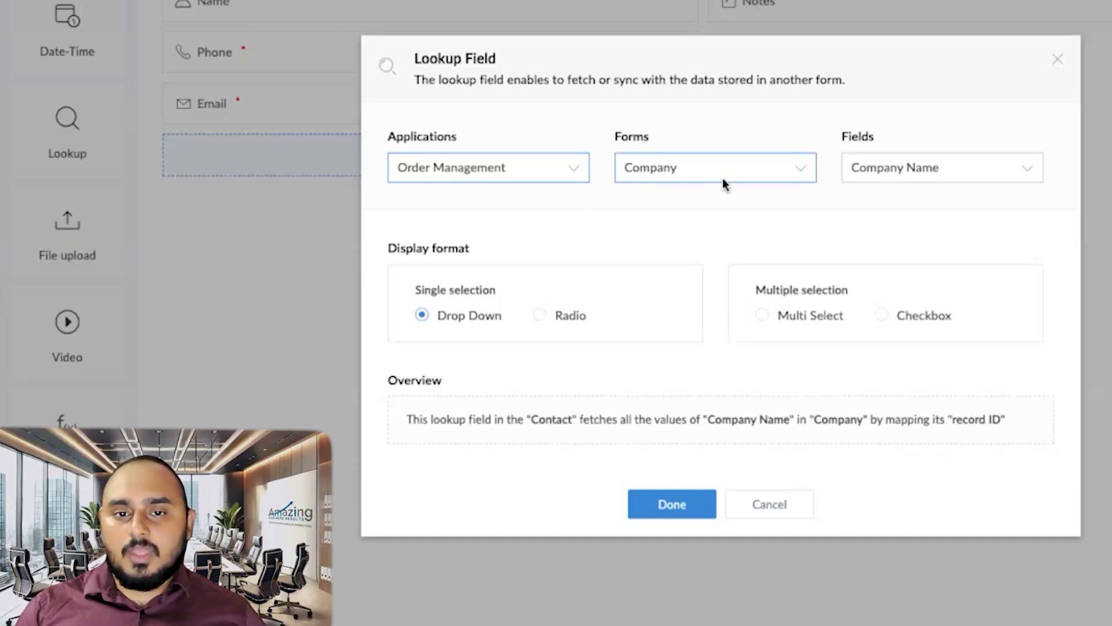
pyautogui.click(951, 169)
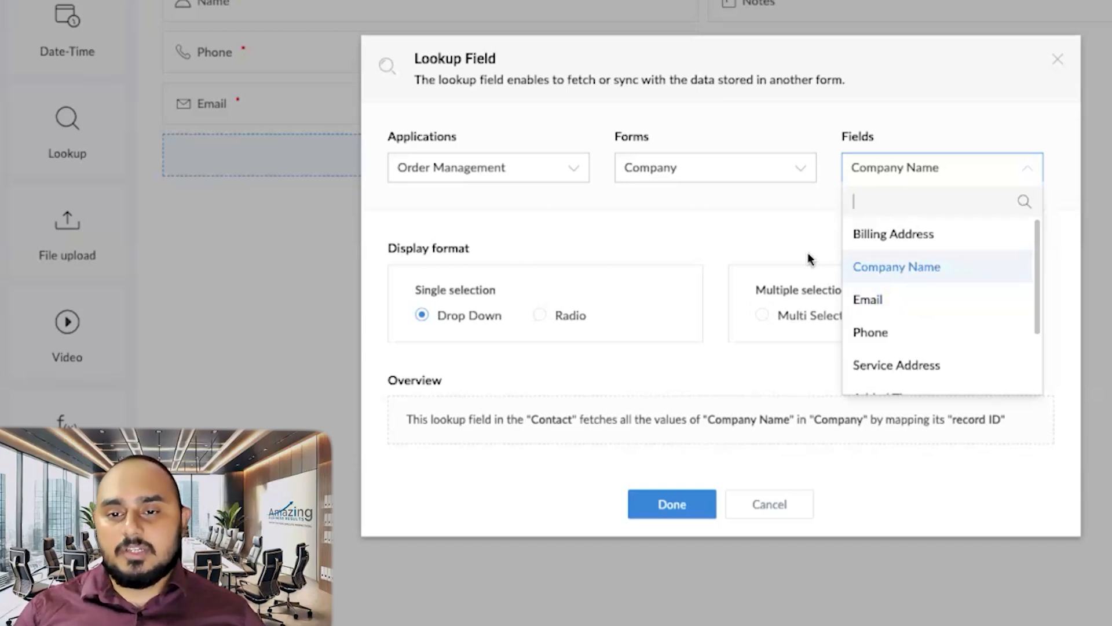
pyautogui.click(762, 236)
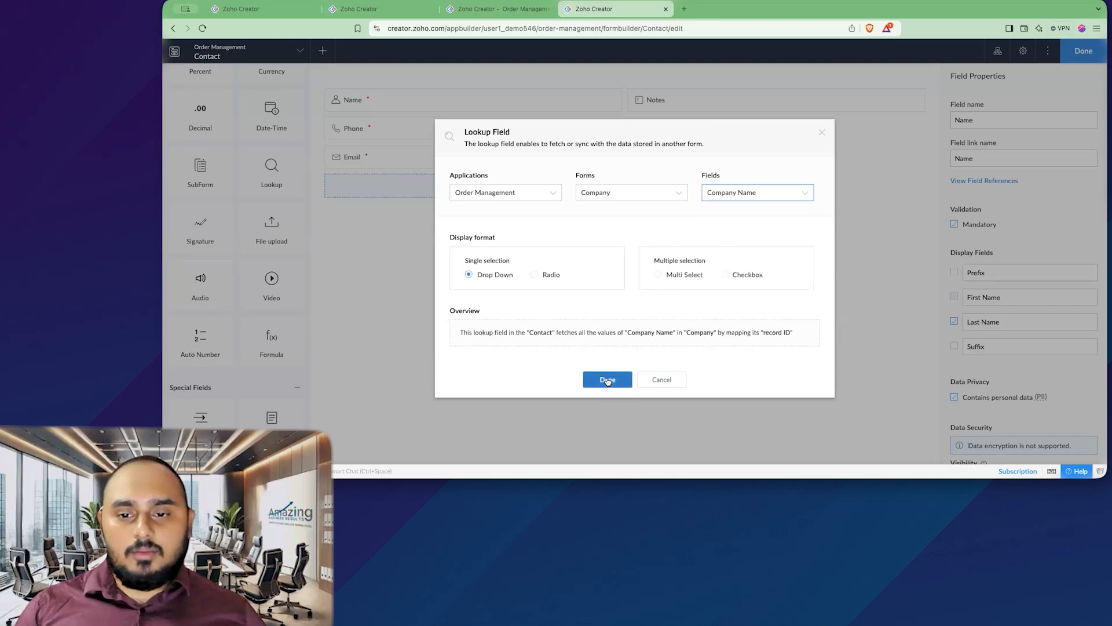
# Step: Add the Company lookup to the Contact form and check its empty company list in the live app
pyautogui.click(607, 381)
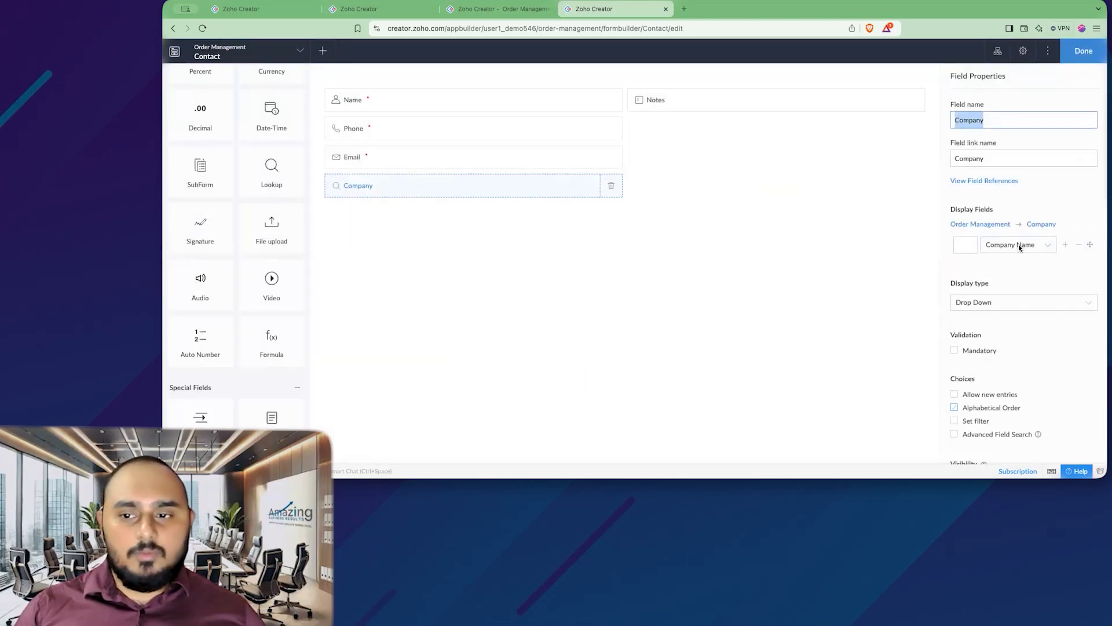
pyautogui.click(1083, 51)
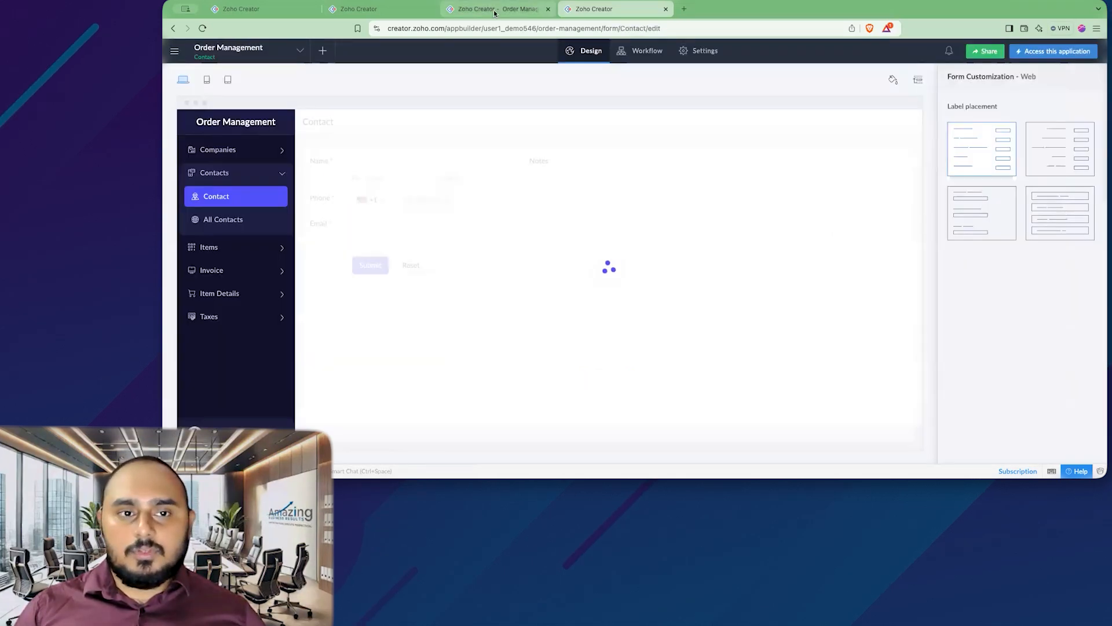
pyautogui.click(497, 10)
pyautogui.click(200, 171)
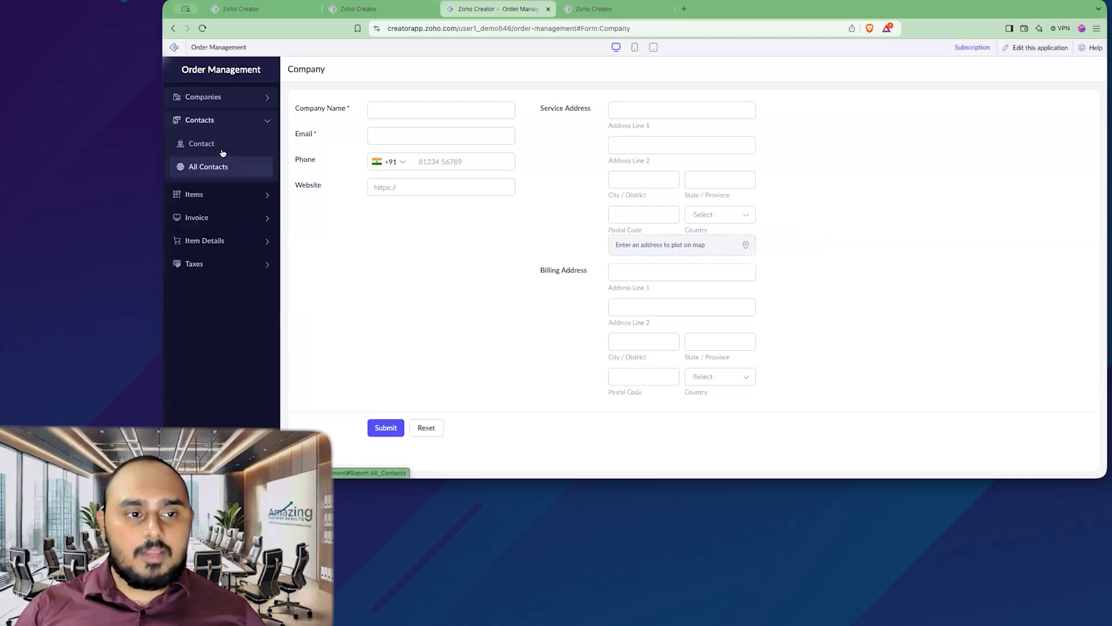
pyautogui.click(208, 144)
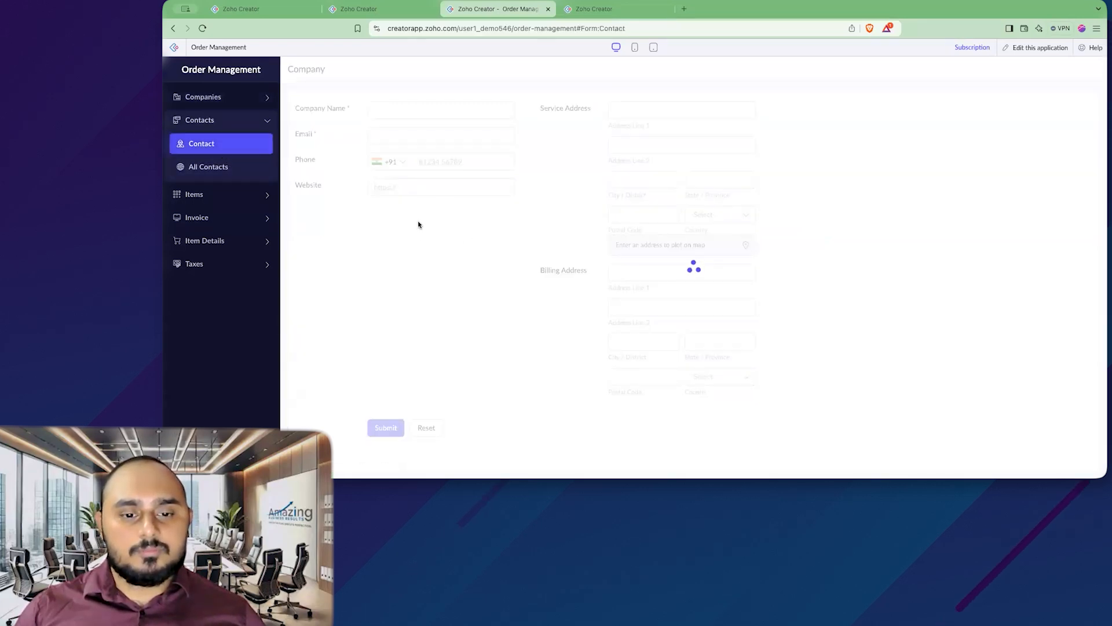
pyautogui.click(405, 202)
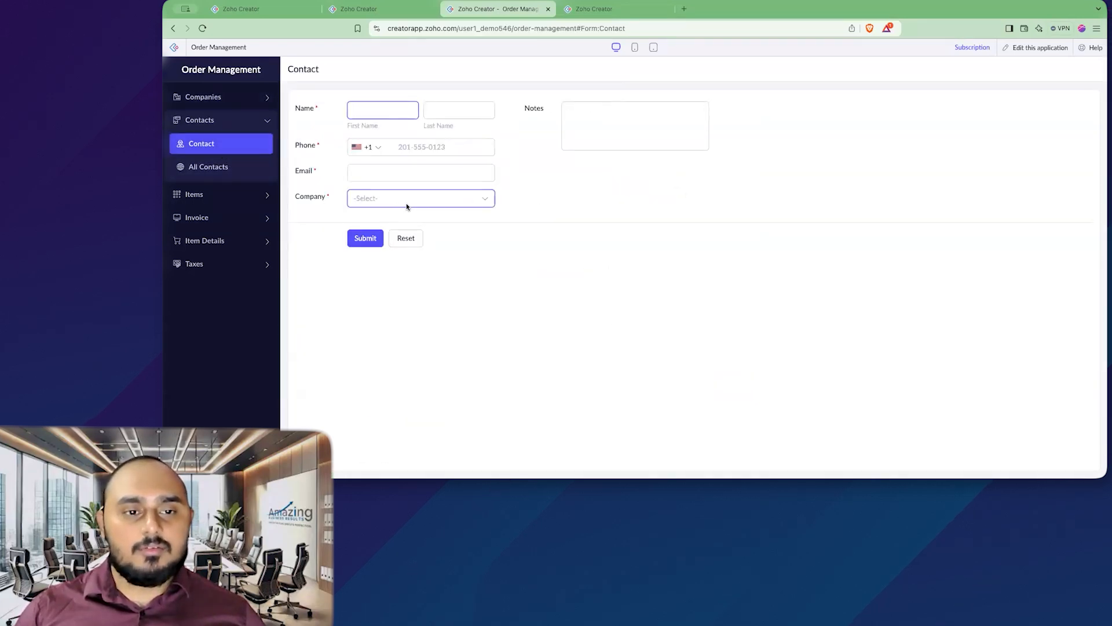
pyautogui.click(437, 221)
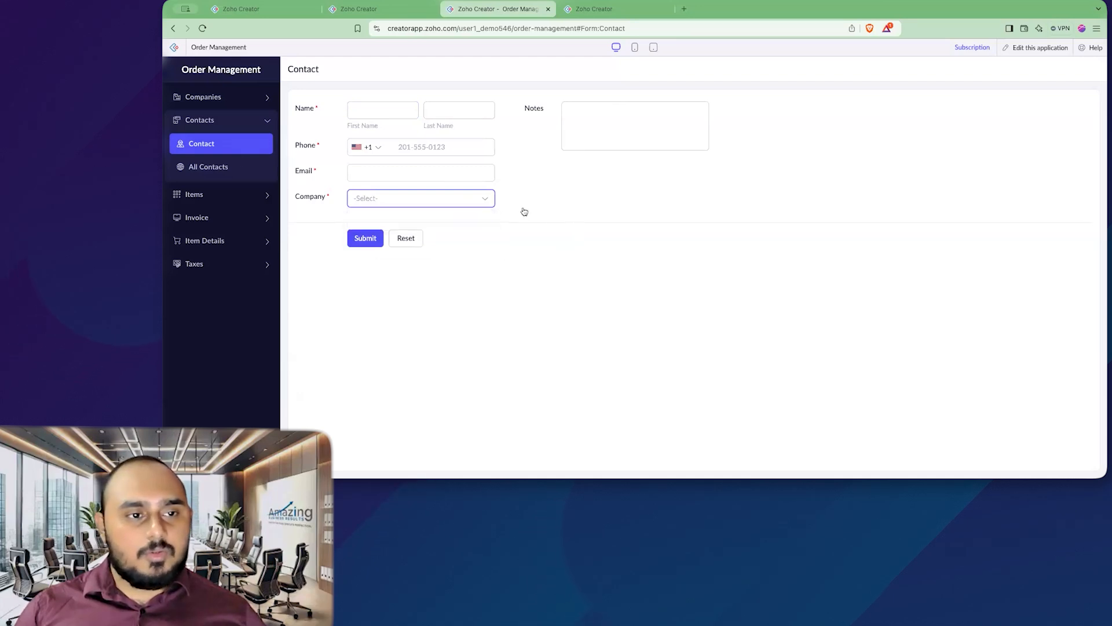
# Step: Submit a new Company record named Amazing Business Results
pyautogui.click(235, 97)
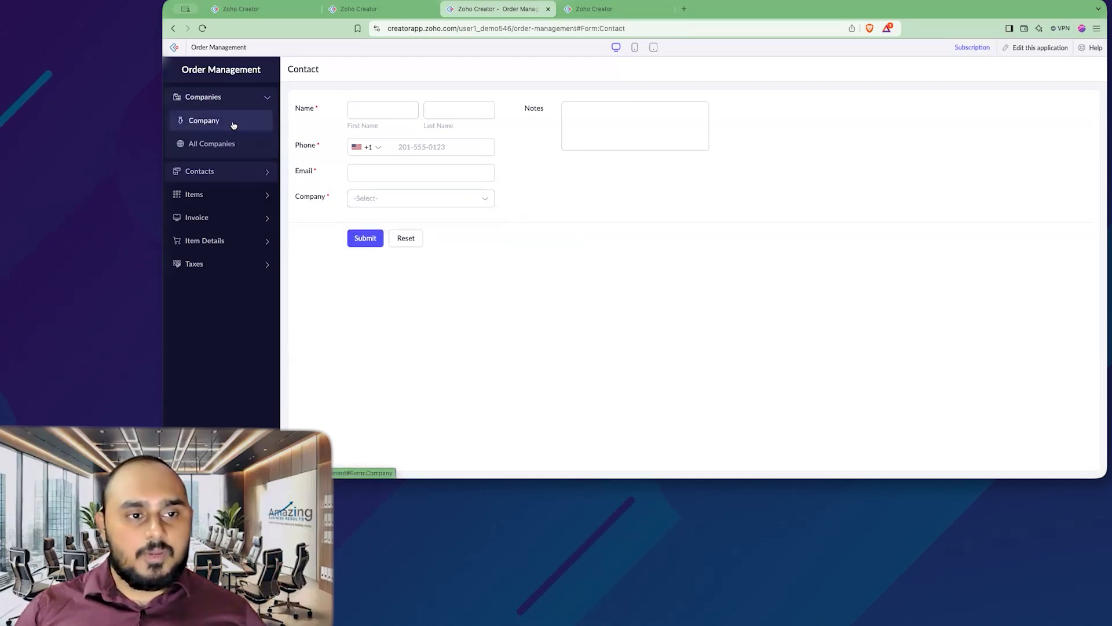
pyautogui.click(228, 120)
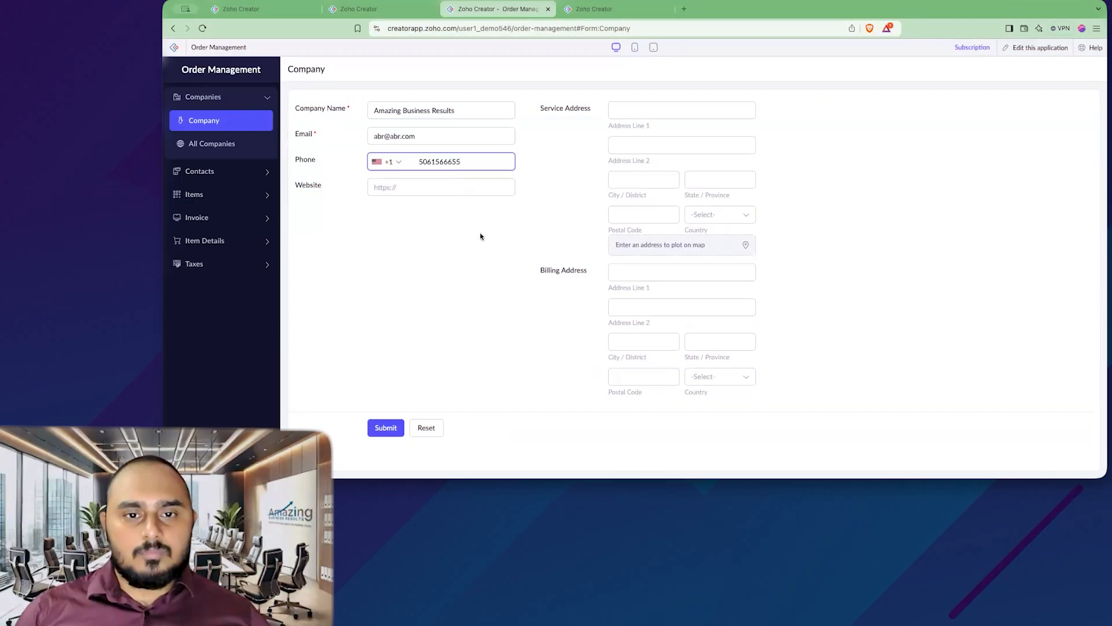
pyautogui.click(386, 428)
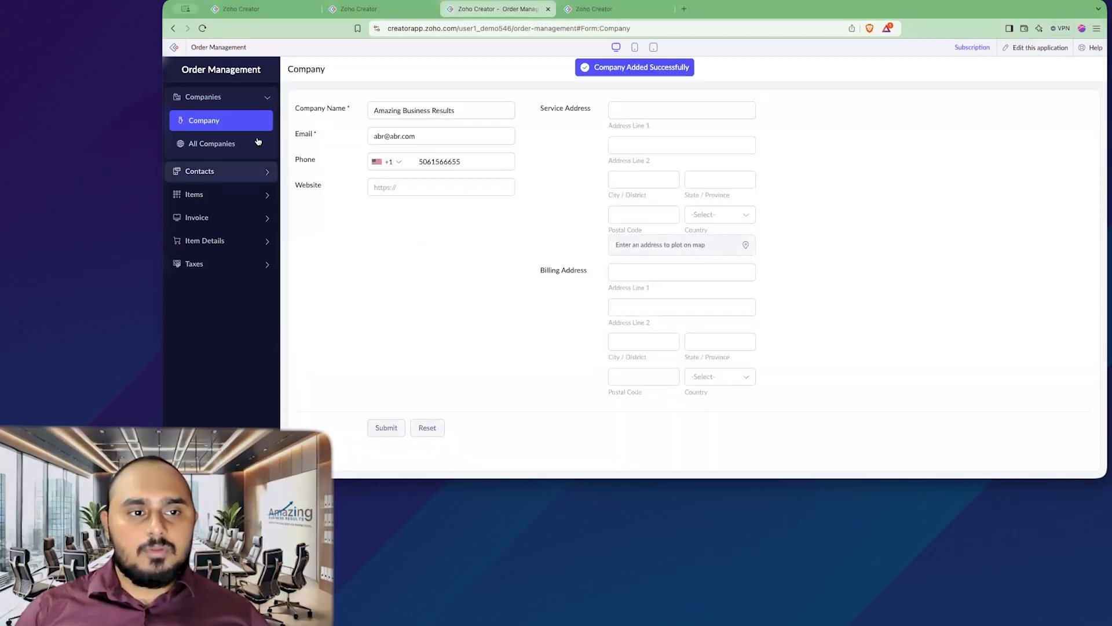
pyautogui.click(234, 172)
# Step: Enter the new contact's first name, last name and phone number 506 on the Contact form
pyautogui.click(235, 145)
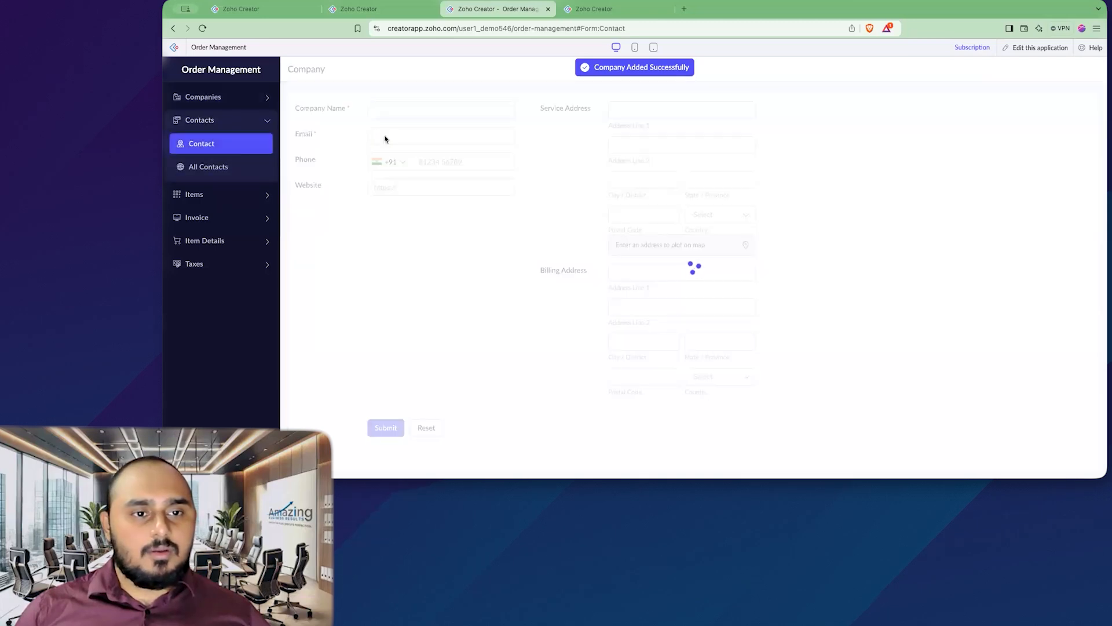
pyautogui.click(451, 198)
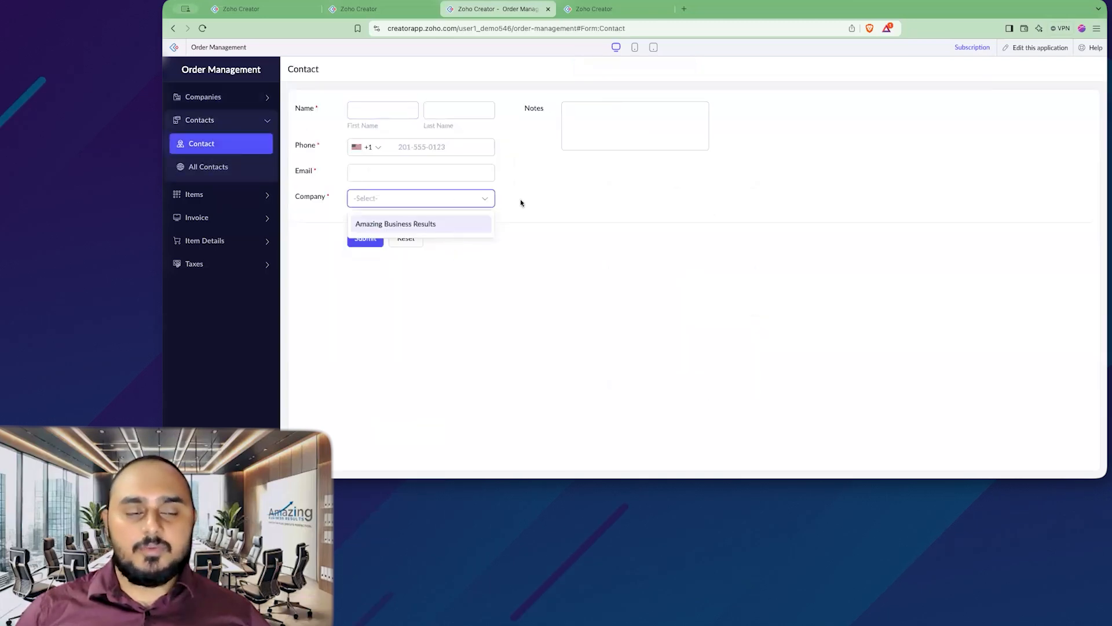
pyautogui.click(462, 151)
pyautogui.click(462, 124)
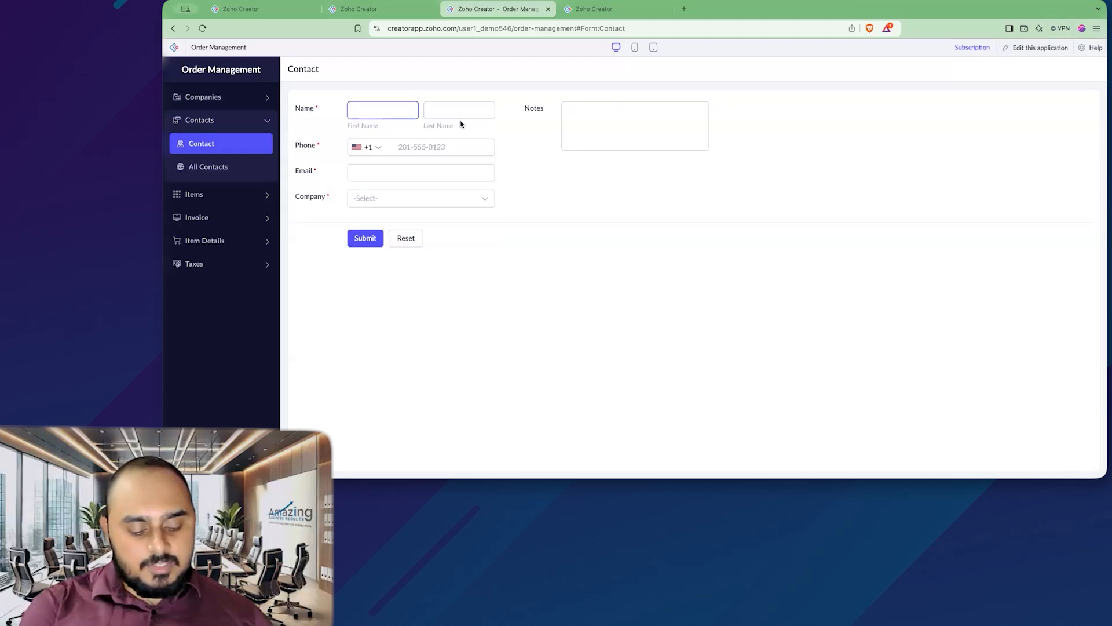
pyautogui.press('Tab')
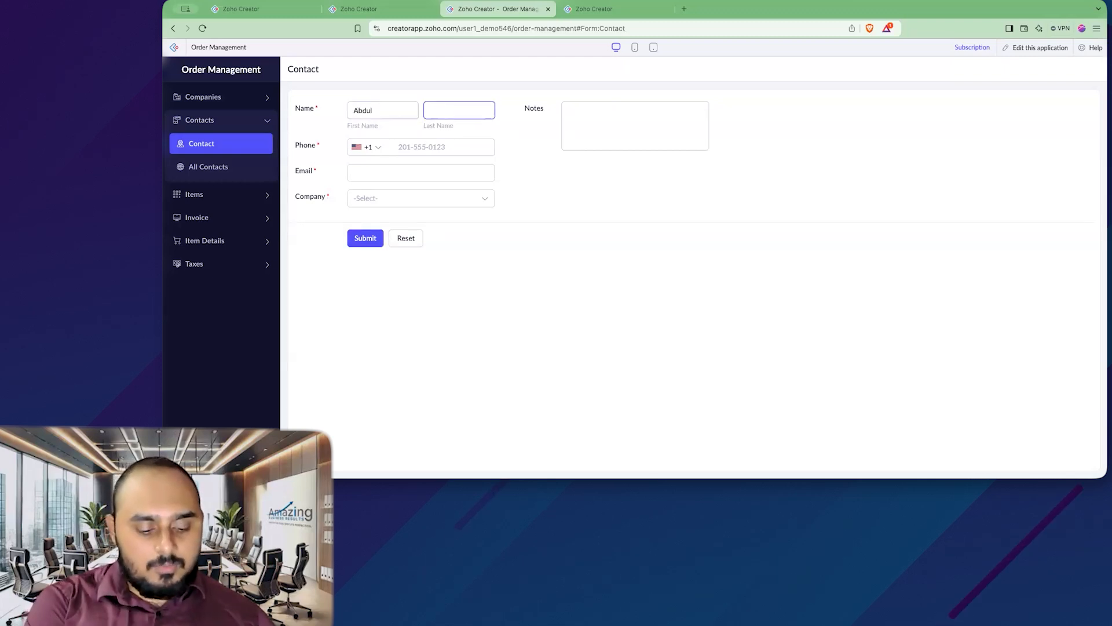
pyautogui.click(441, 151)
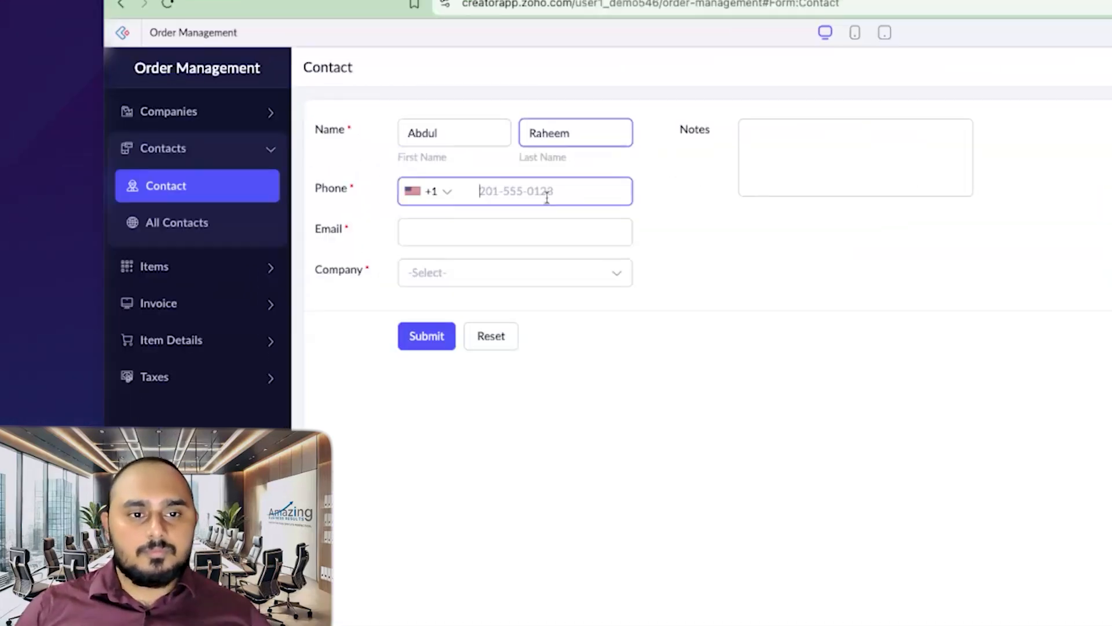
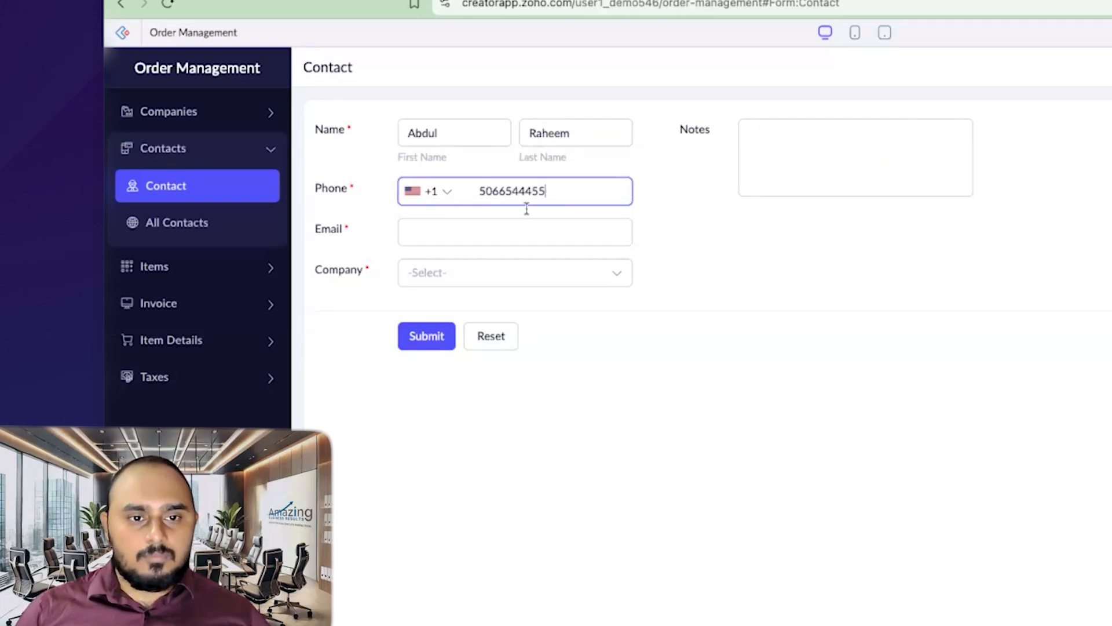
# Step: Enter and correct the contact's email, choose Amazing Business Results as Company, and submit
pyautogui.click(512, 227)
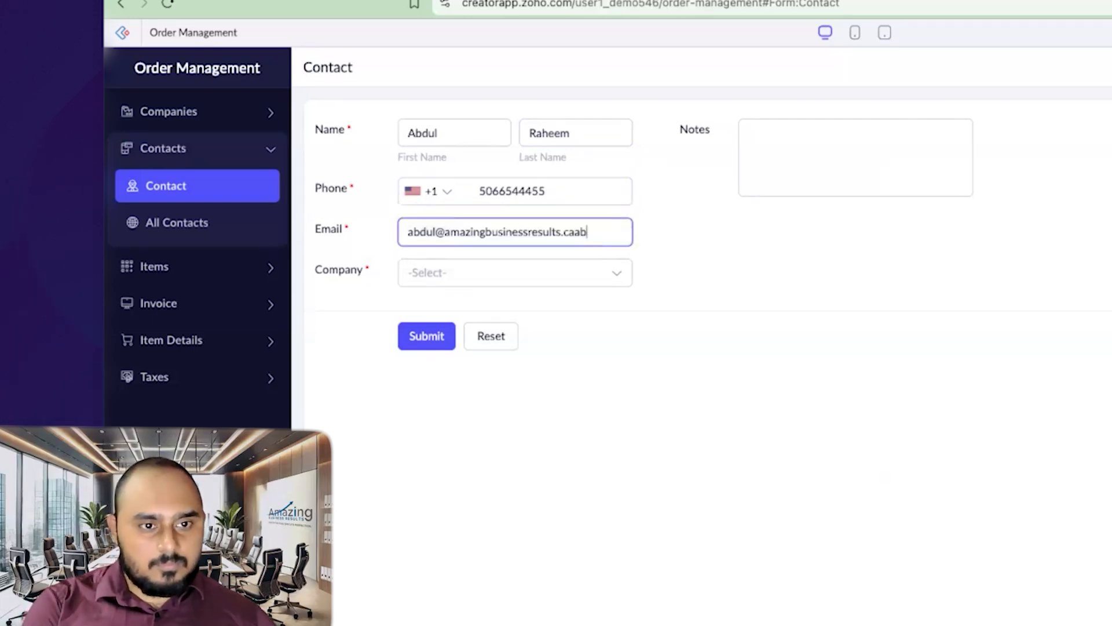
pyautogui.hotkey('alt', 'BackSpace')
pyautogui.hotkey('alt', 'BackSpace')
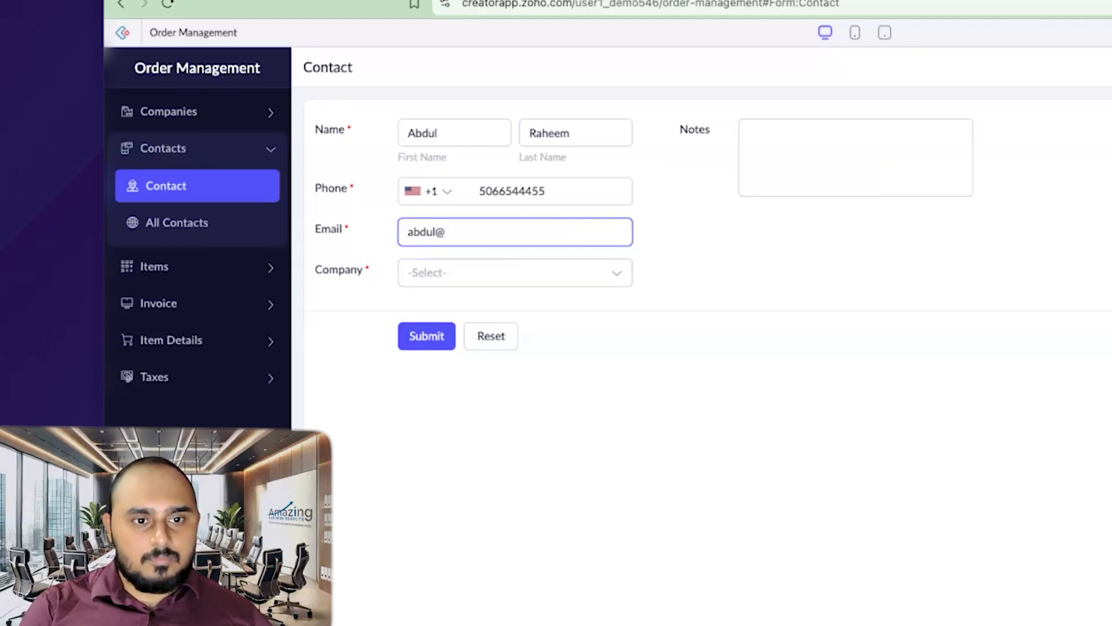
pyautogui.click(513, 274)
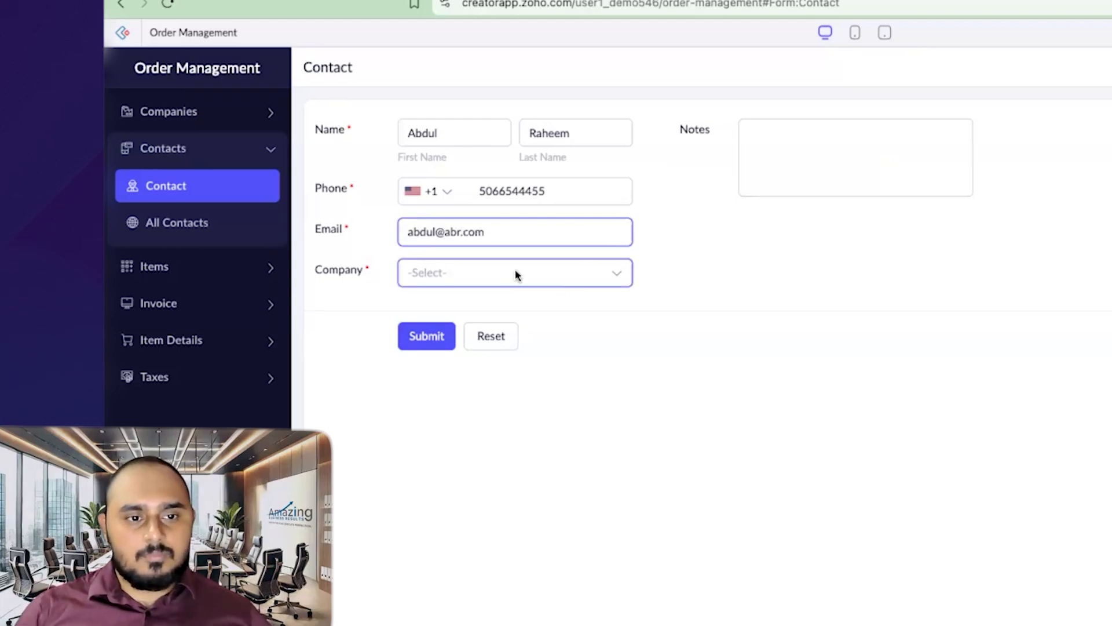
pyautogui.click(574, 316)
pyautogui.click(444, 342)
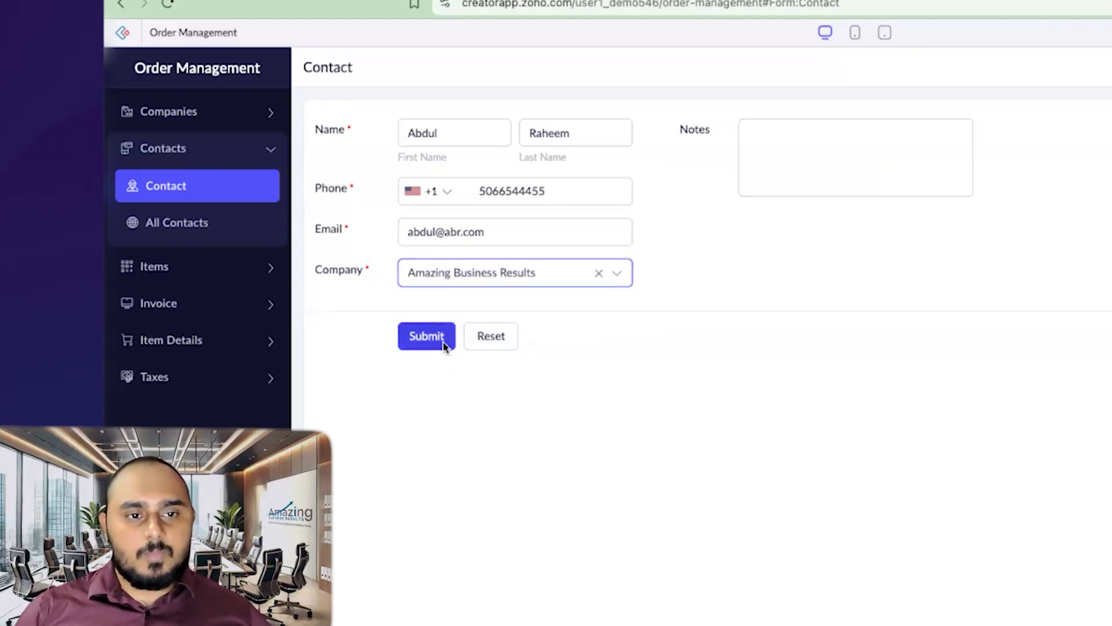
# Step: Open the saved contact from All Contacts in edit mode
pyautogui.click(238, 224)
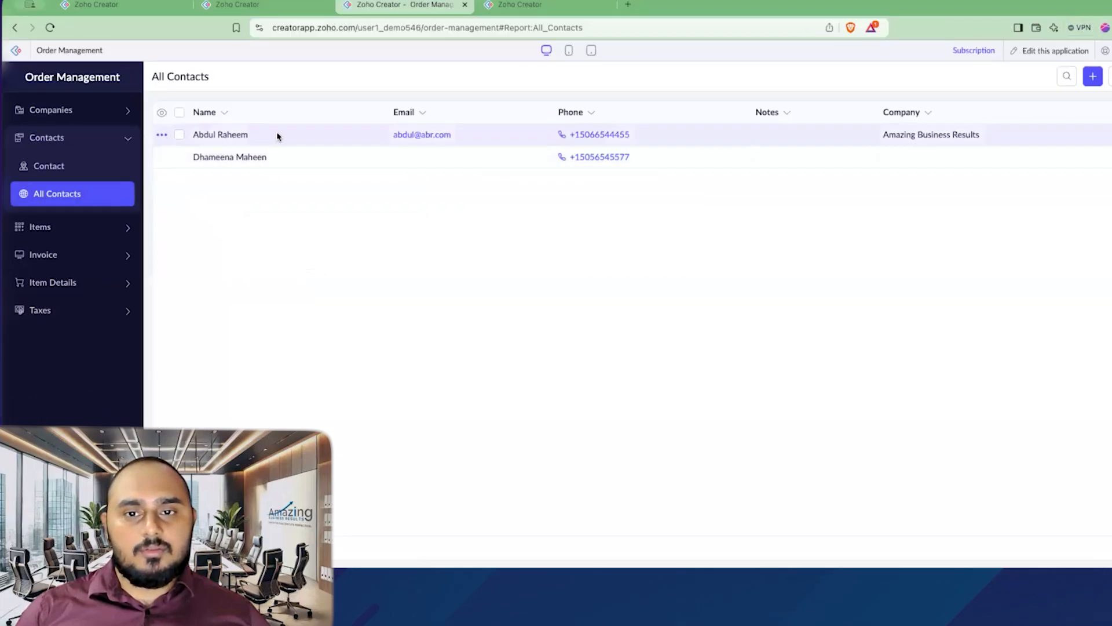
pyautogui.click(266, 137)
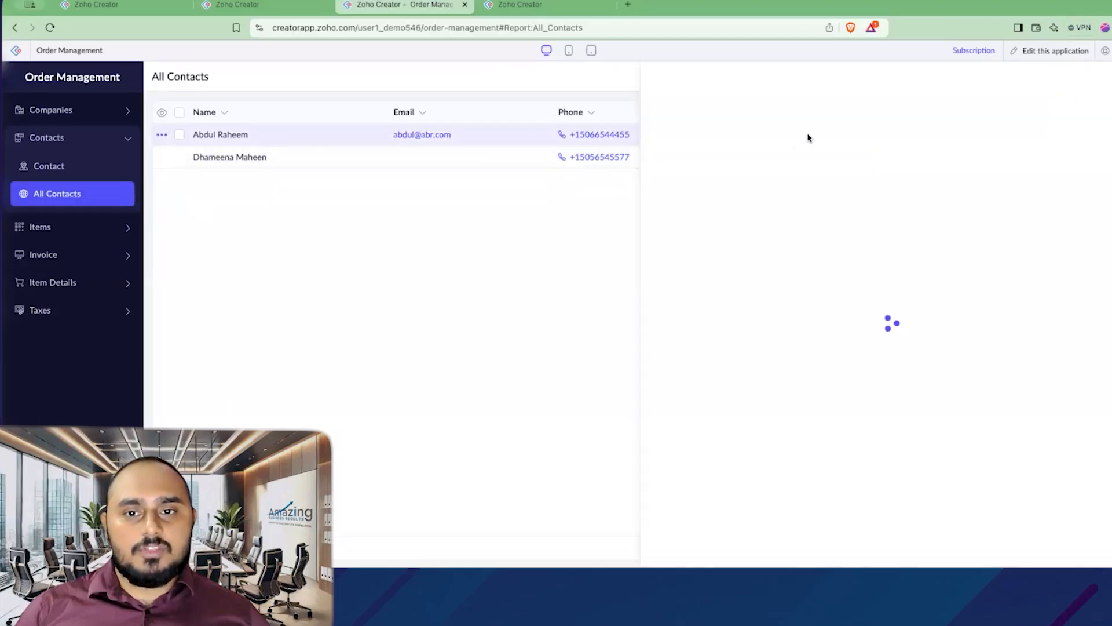
pyautogui.click(969, 75)
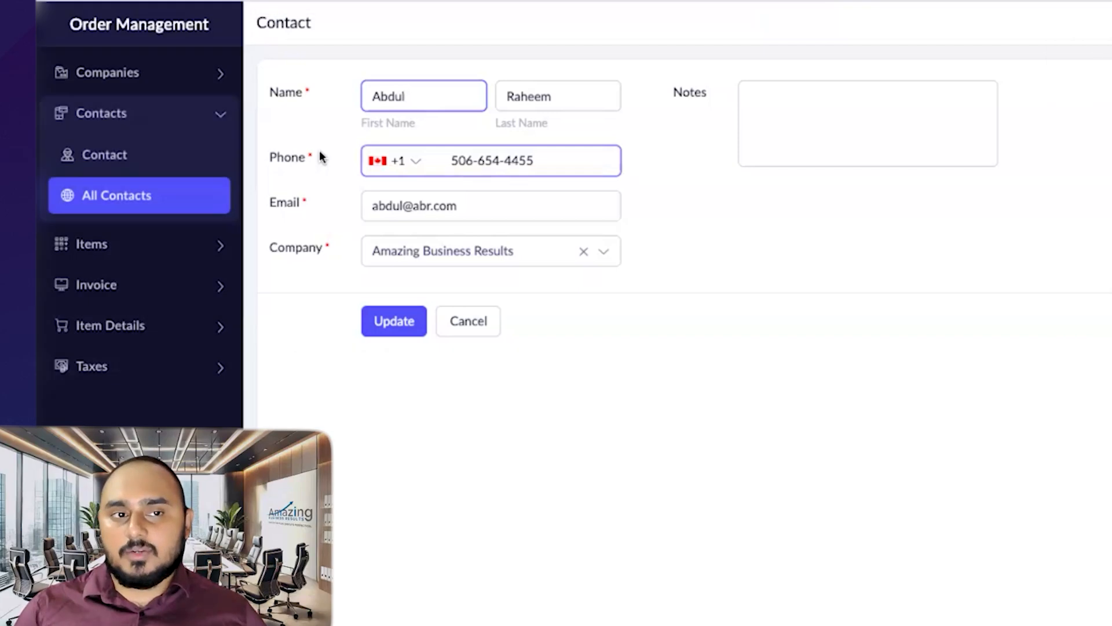
# Step: Go to All Companies and open the Amazing Business Results record
pyautogui.click(209, 118)
pyautogui.click(199, 77)
pyautogui.click(194, 168)
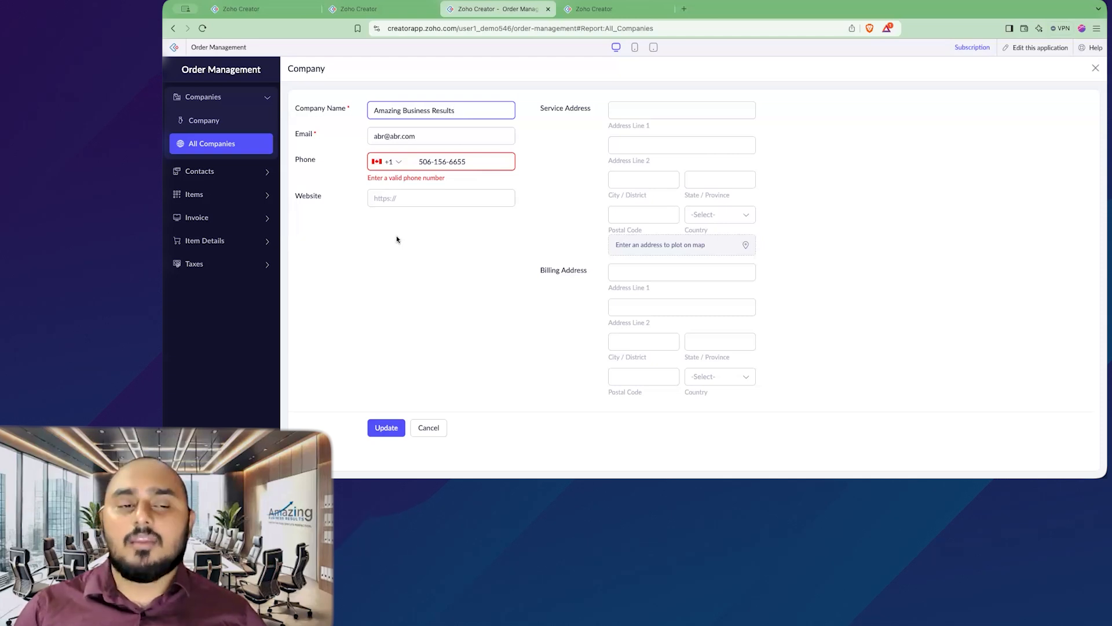
# Step: Open the Company form in the builder and add a Lookup field below Website
pyautogui.click(595, 9)
pyautogui.click(250, 174)
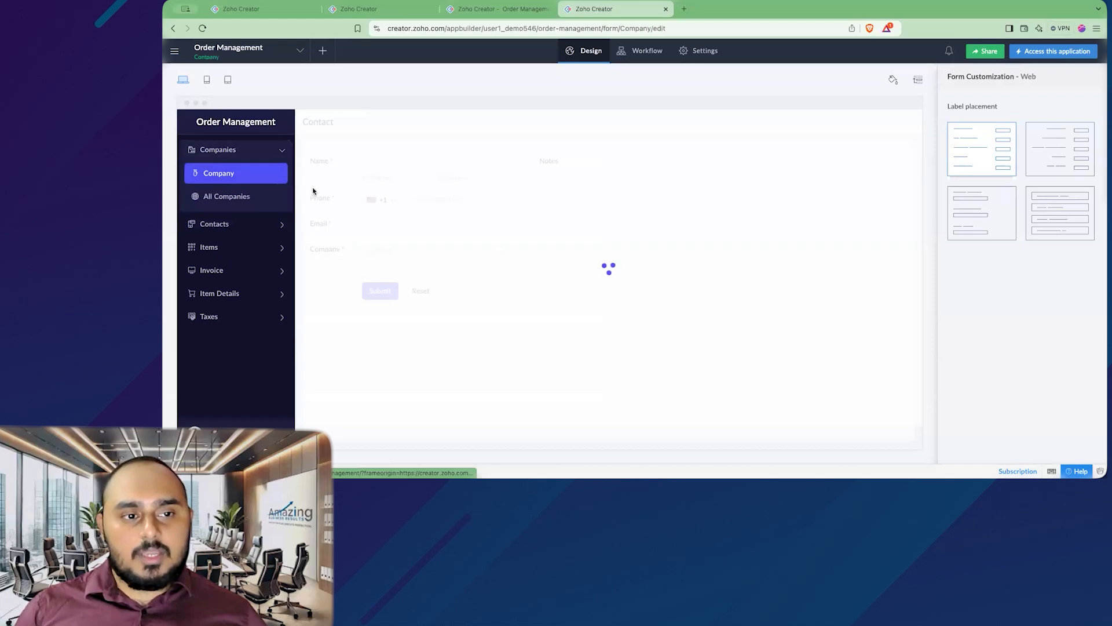
pyautogui.click(554, 272)
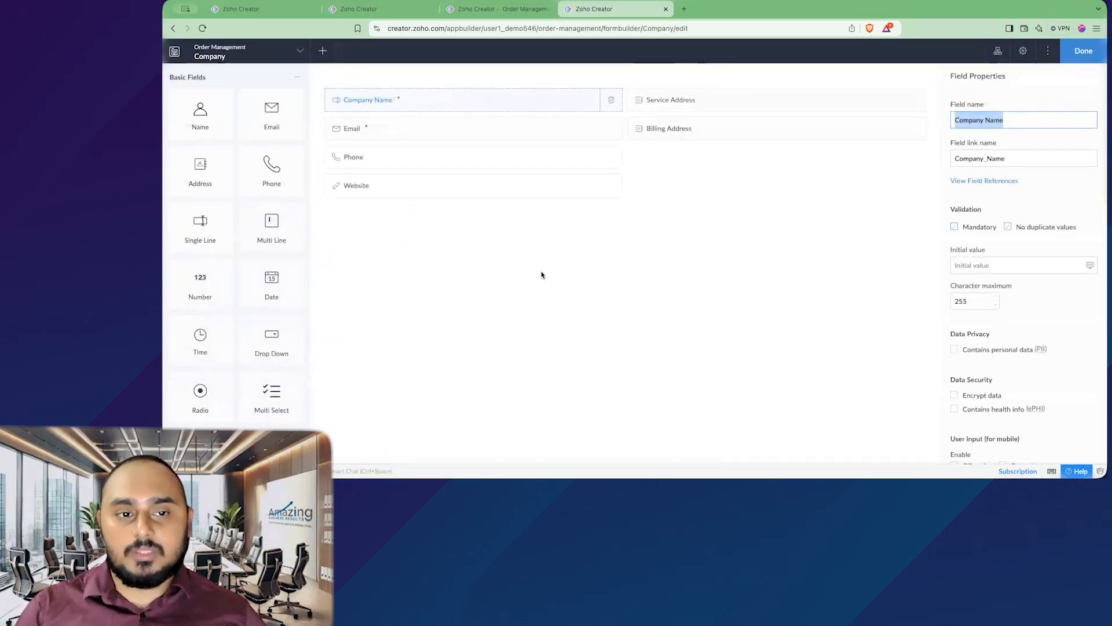
pyautogui.scroll(-10, 271, 245)
pyautogui.moveTo(271, 351); pyautogui.dragTo(400, 206)
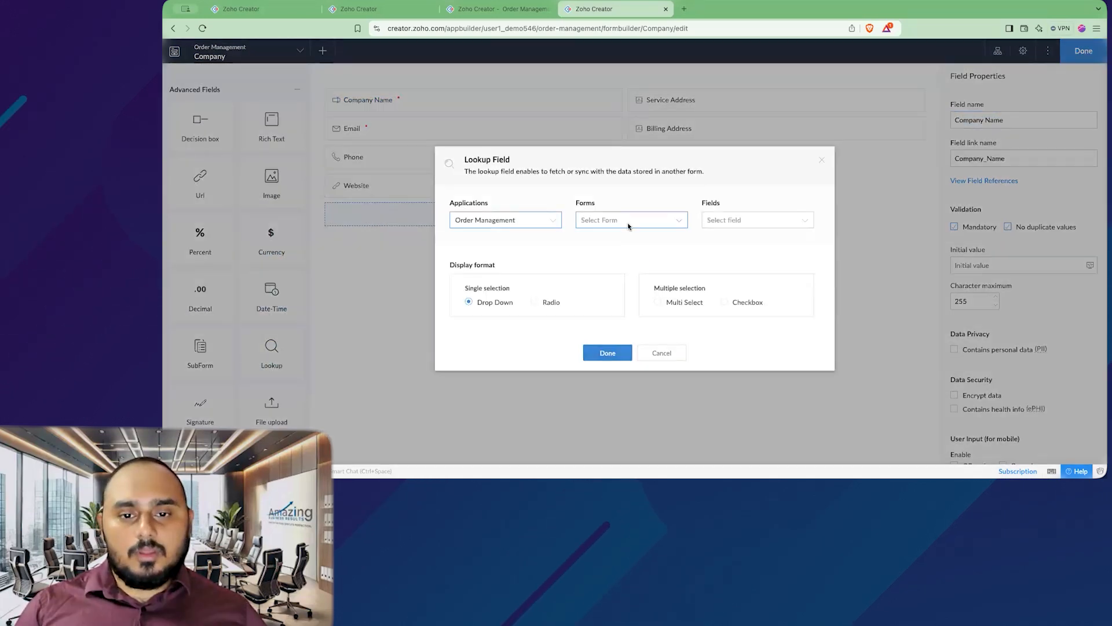
# Step: Set the lookup to Contact's Name, bidirectionally synced via the Company relation, as Multi Select
pyautogui.click(634, 222)
pyautogui.click(702, 300)
pyautogui.click(926, 230)
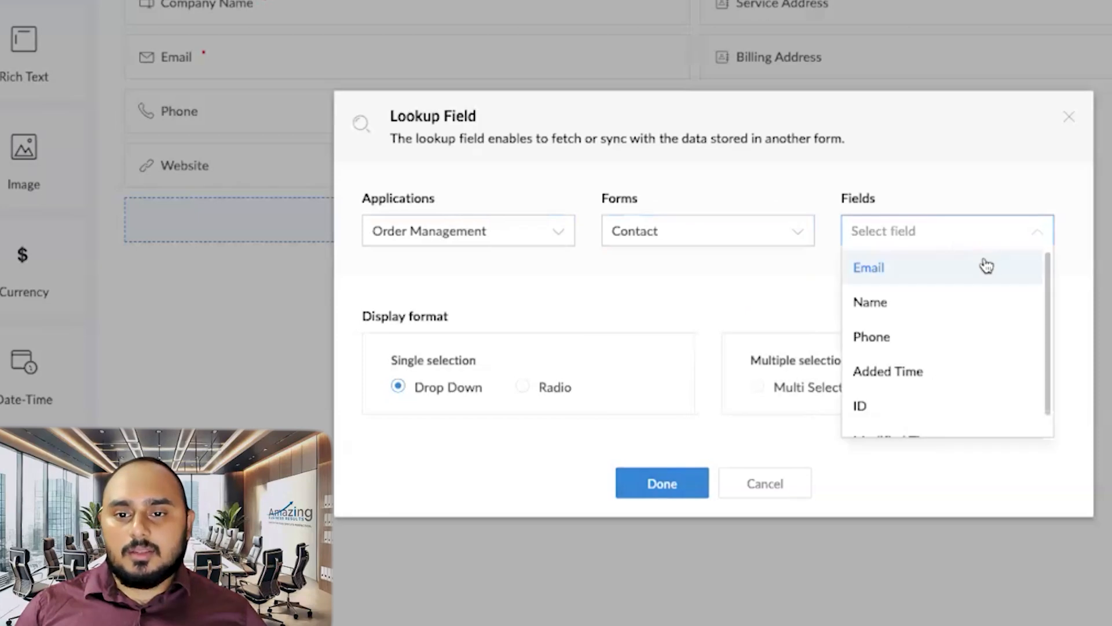
pyautogui.click(928, 303)
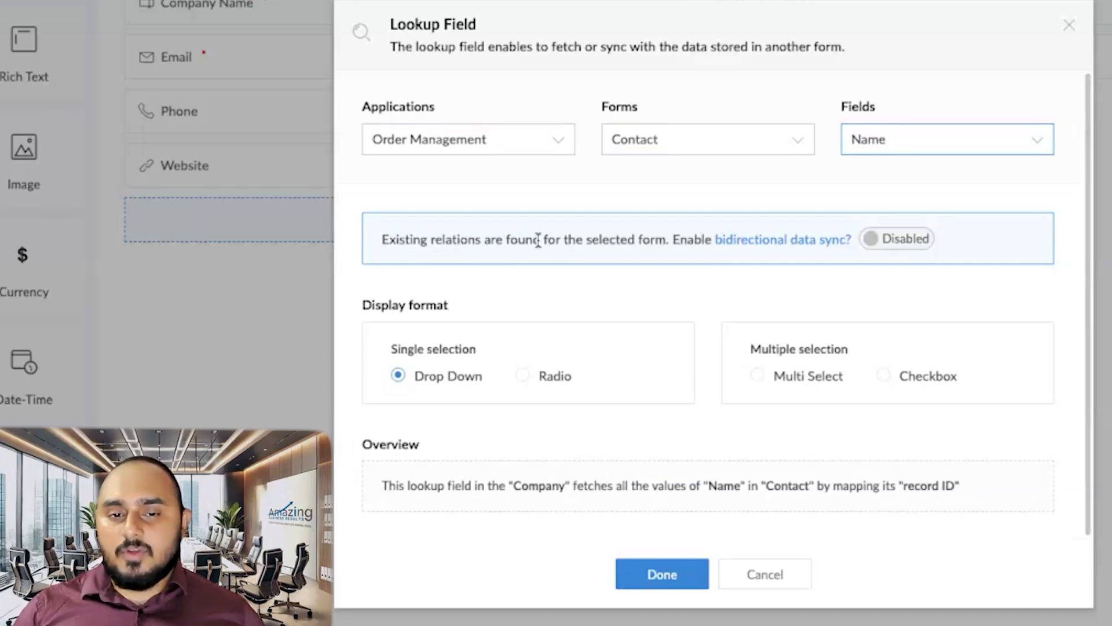
pyautogui.click(898, 245)
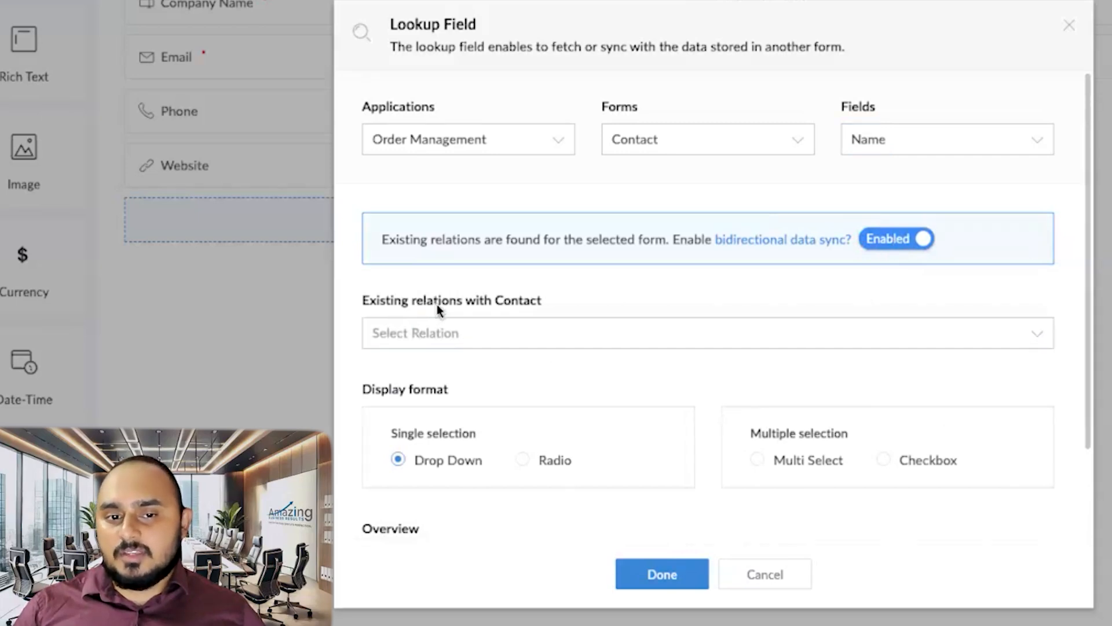
pyautogui.click(506, 338)
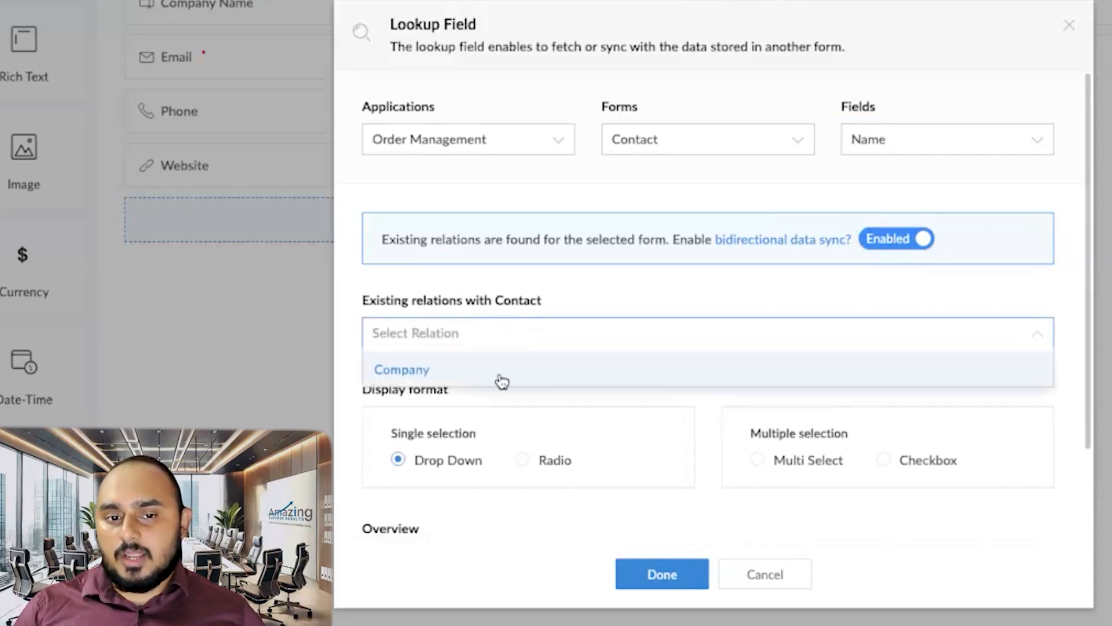
pyautogui.click(466, 377)
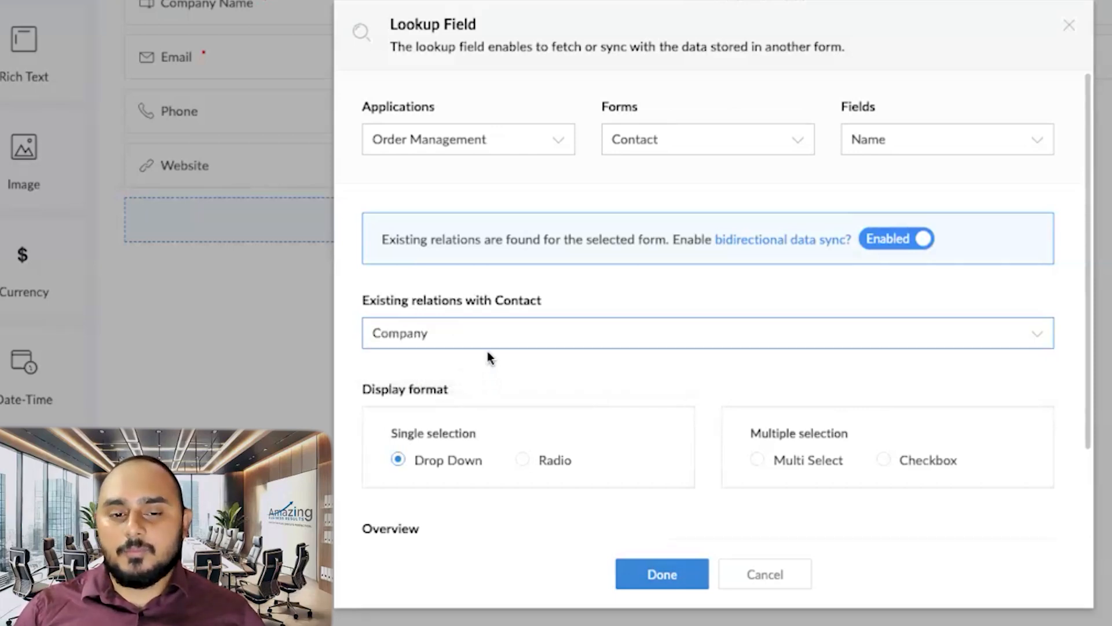
pyautogui.scroll(-2, 487, 352)
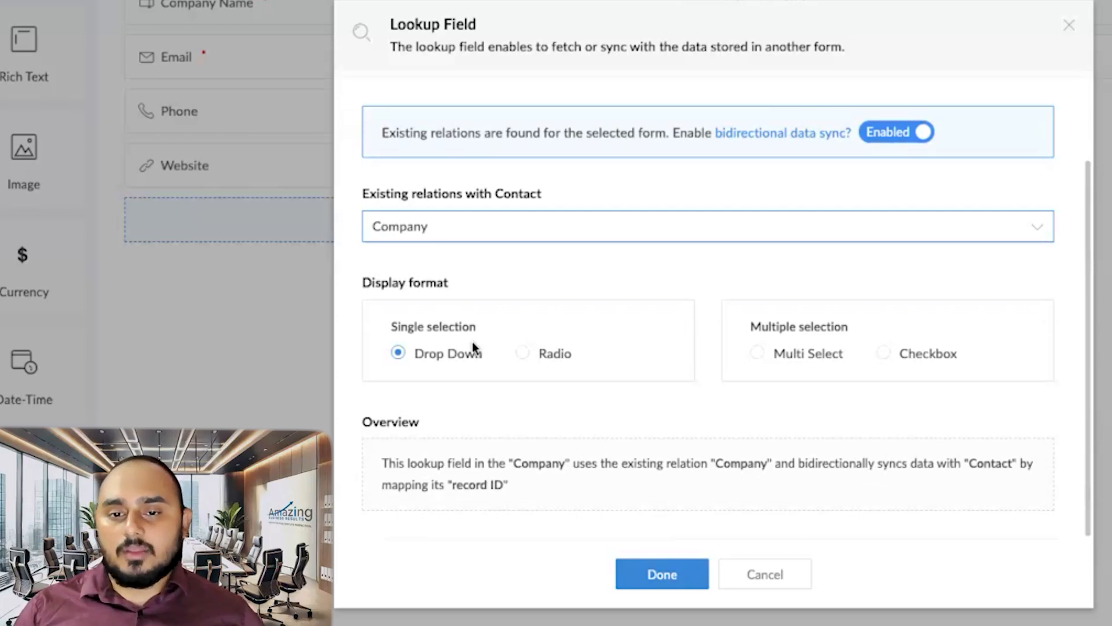
pyautogui.click(757, 355)
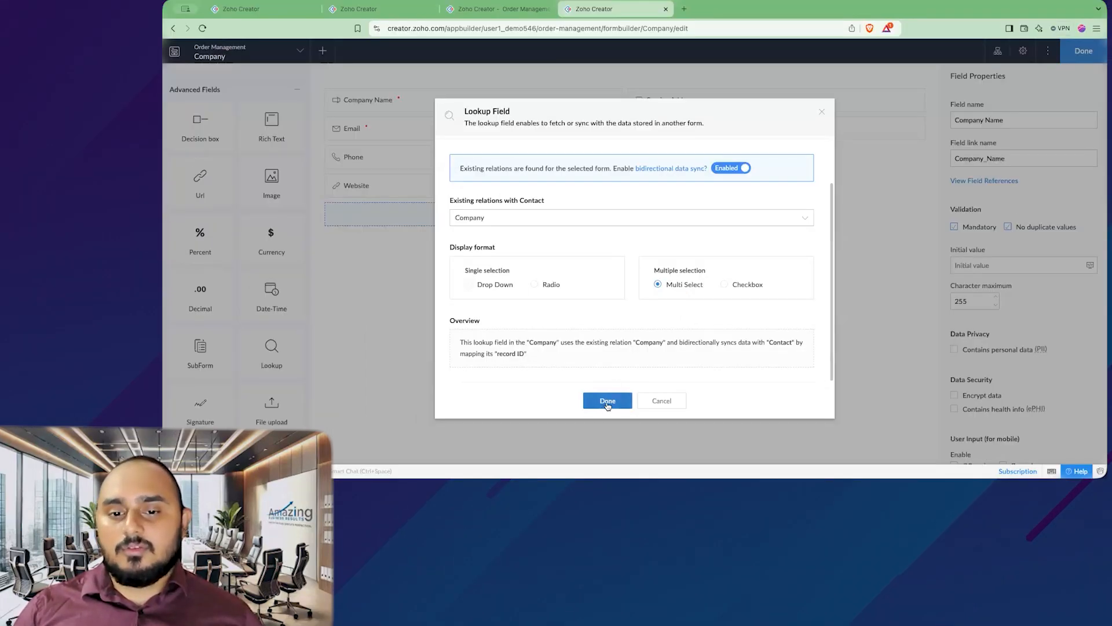
# Step: Add the Contact field, reload Amazing Business Results' record, and select the second contact in it
pyautogui.click(607, 402)
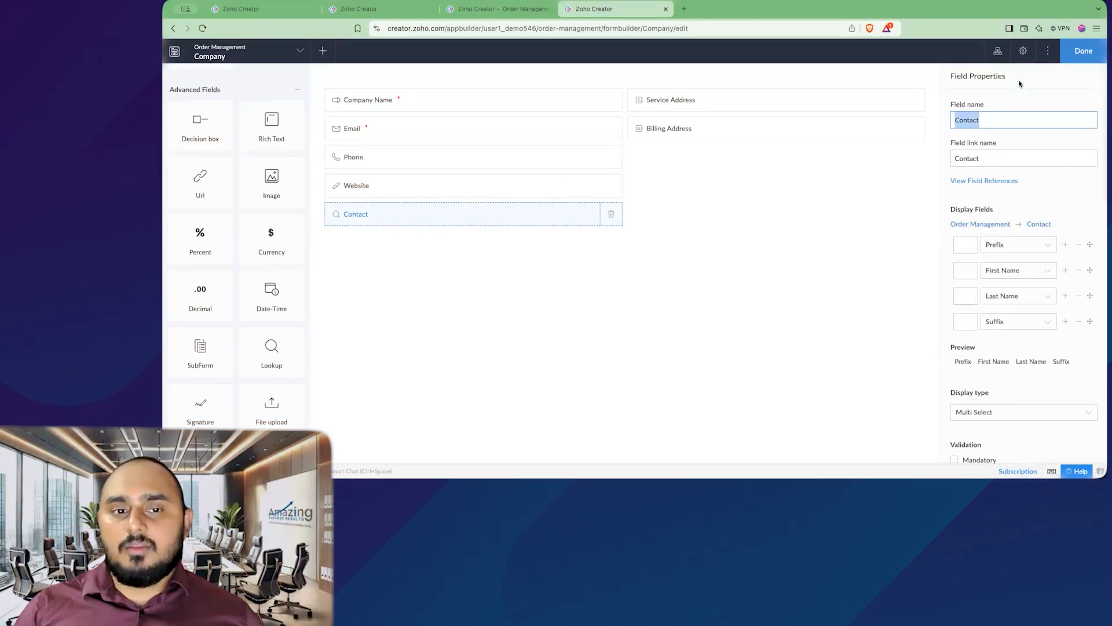
pyautogui.click(1032, 113)
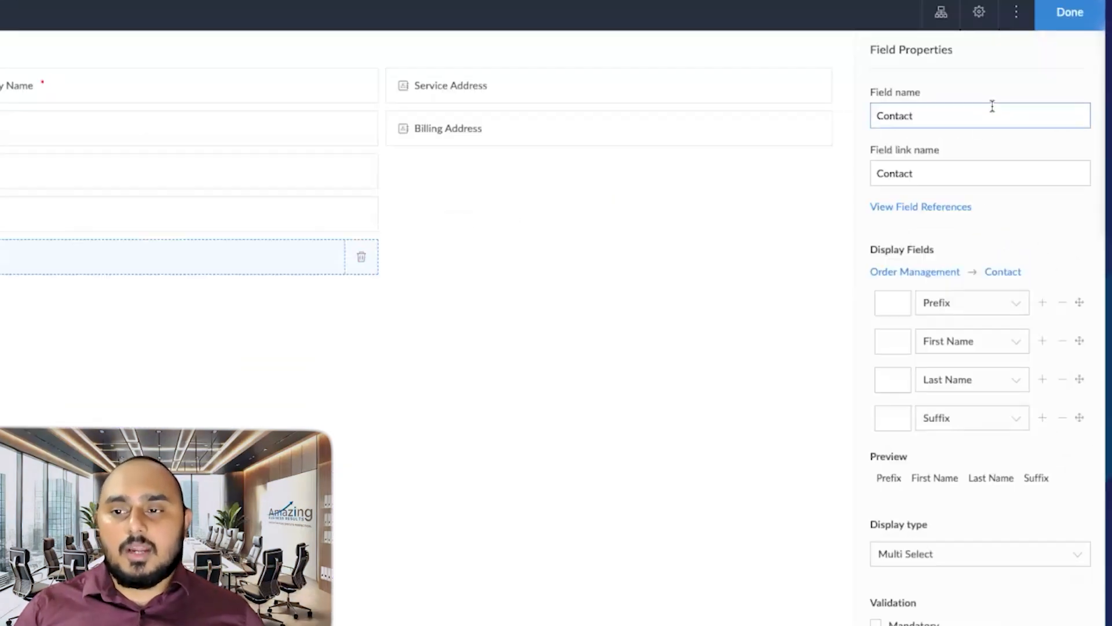
pyautogui.scroll(-8, 985, 144)
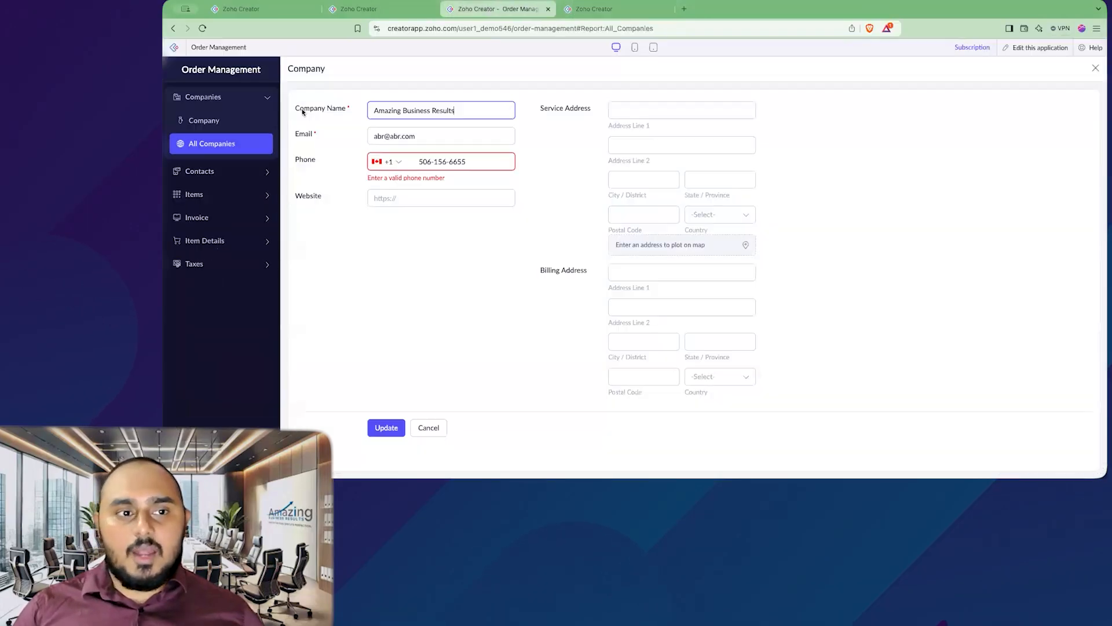
pyautogui.click(219, 146)
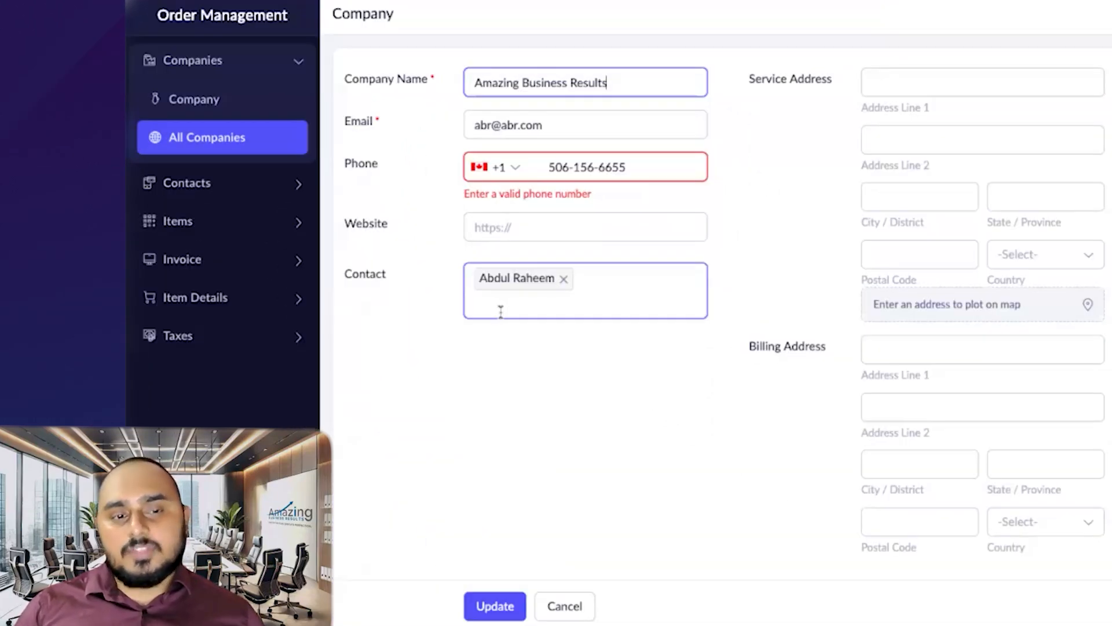
pyautogui.click(658, 302)
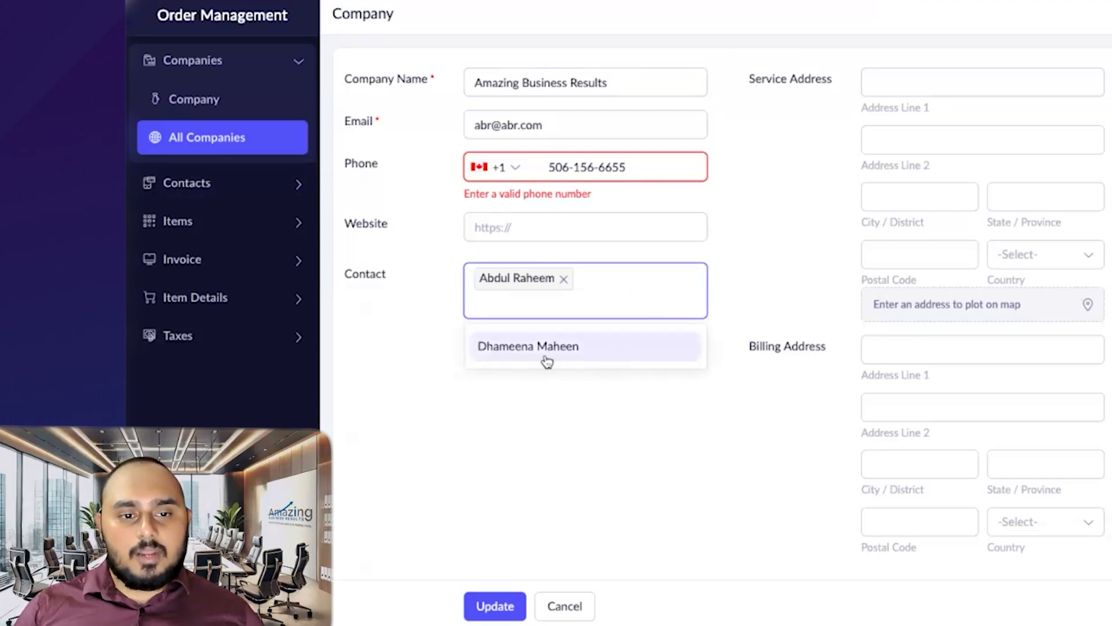
pyautogui.click(547, 360)
pyautogui.click(549, 453)
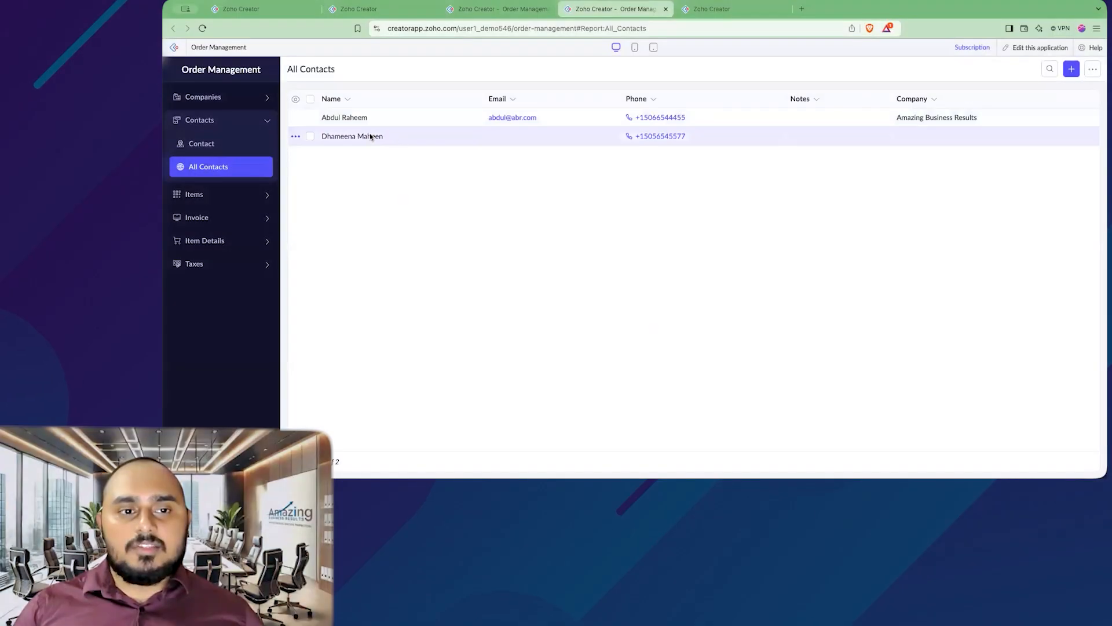
# Step: Open the second contact's record for editing, then go to All Companies
pyautogui.rightClick(407, 138)
pyautogui.click(428, 150)
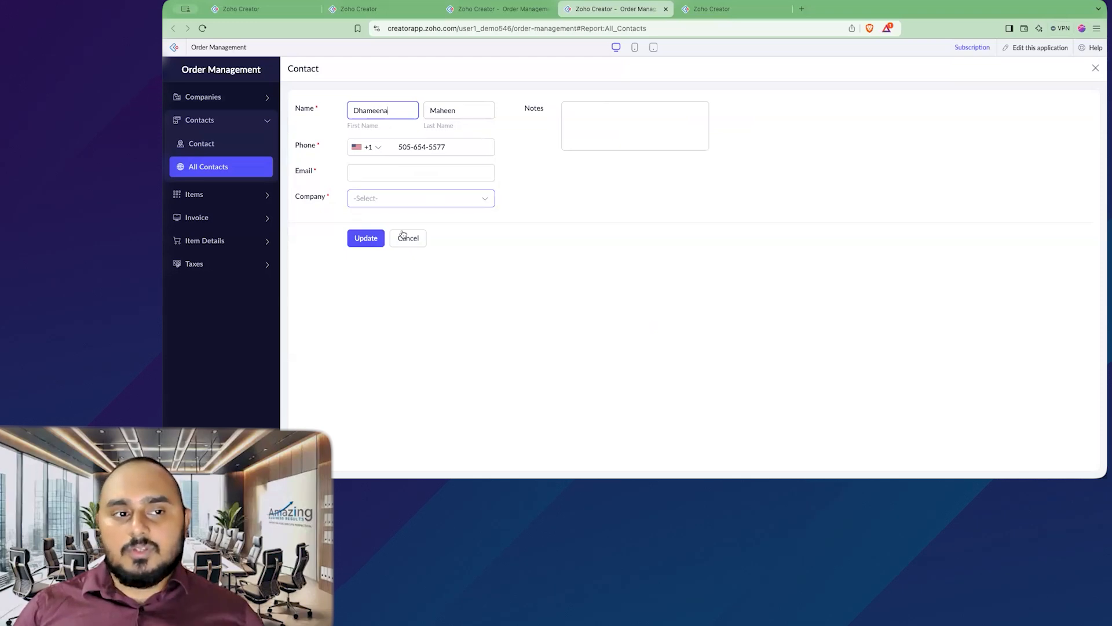
pyautogui.click(237, 98)
pyautogui.click(238, 141)
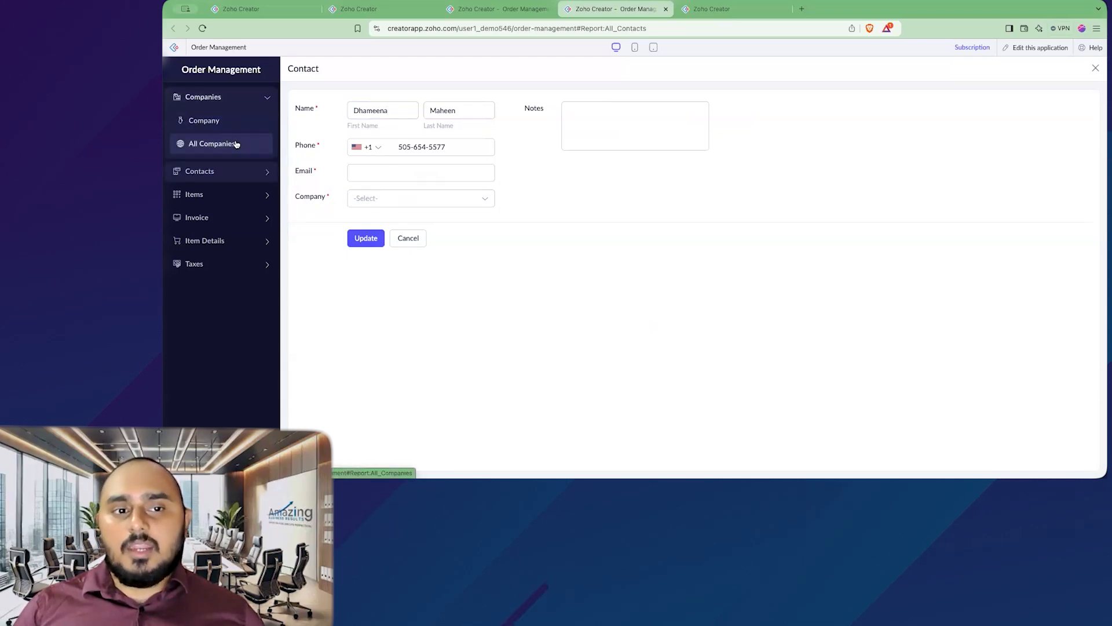
# Step: Edit Amazing Business Results to add the second contact, then return to All Companies
pyautogui.rightClick(413, 119)
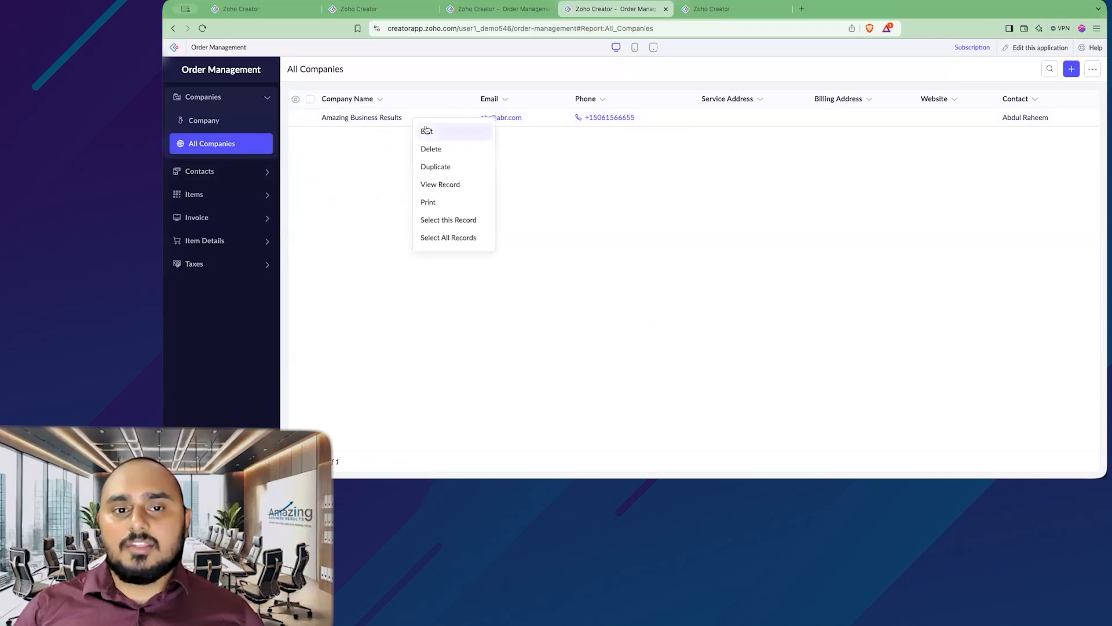
pyautogui.click(427, 133)
pyautogui.click(463, 240)
pyautogui.click(442, 273)
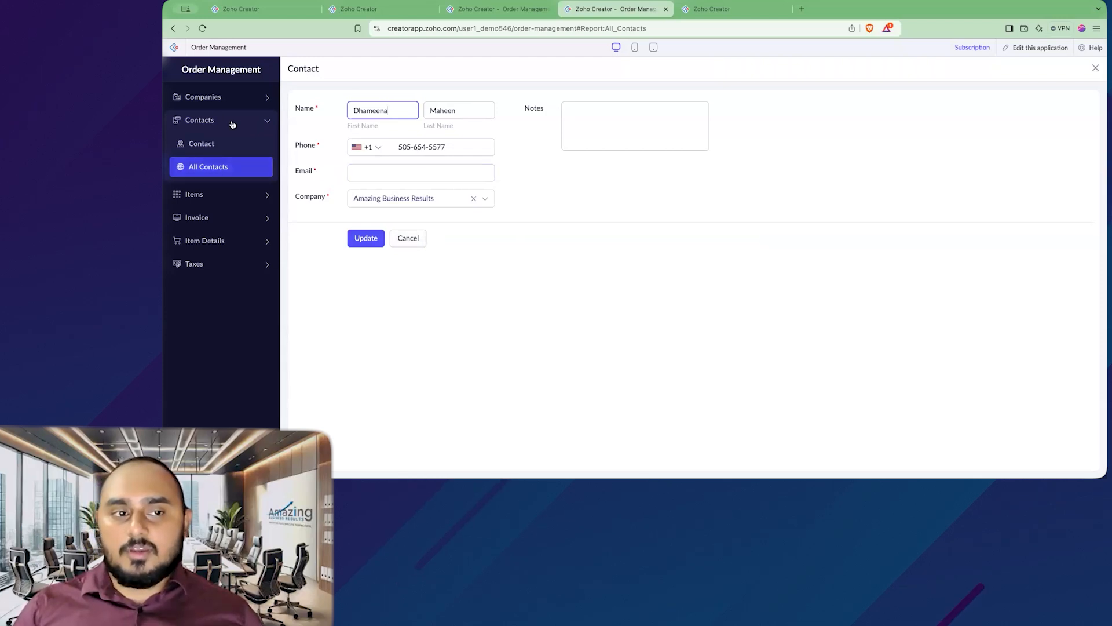
pyautogui.click(203, 98)
pyautogui.click(238, 142)
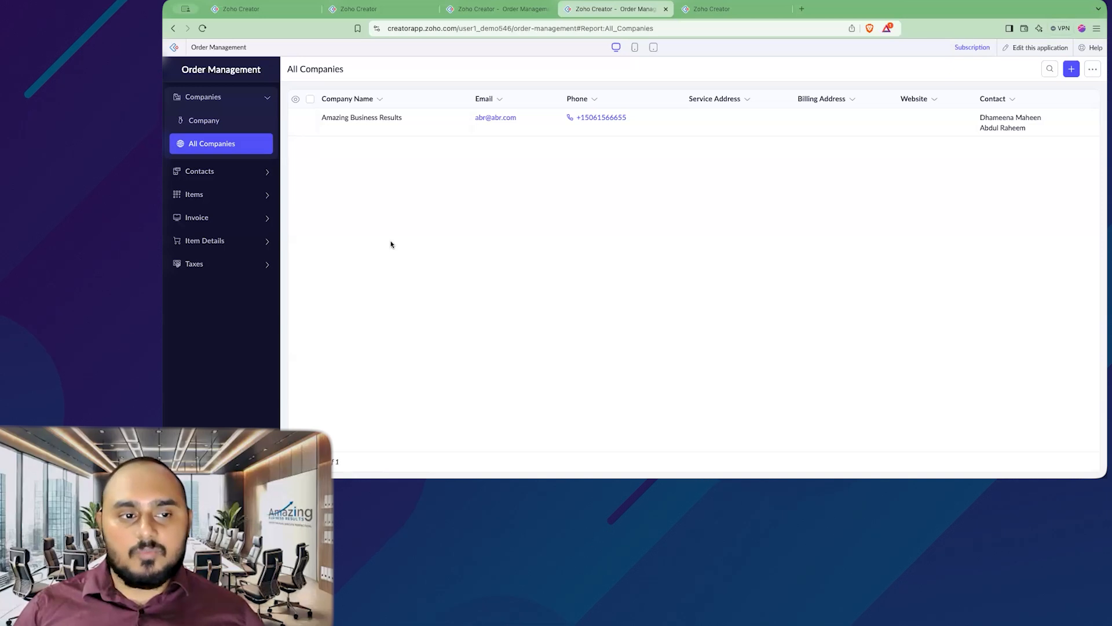
pyautogui.click(265, 223)
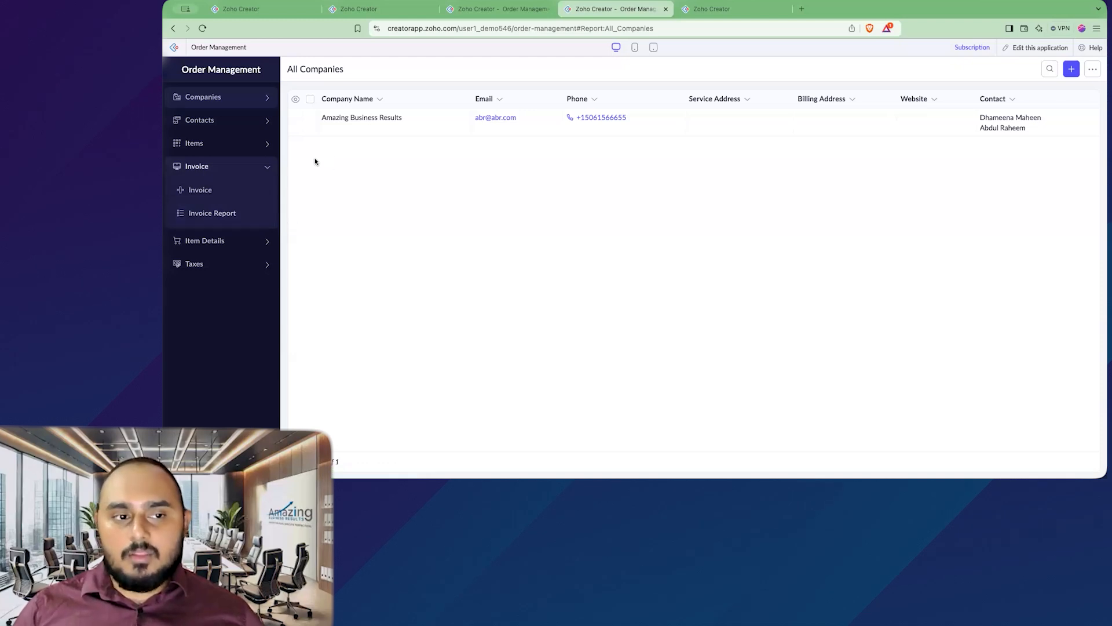
pyautogui.click(236, 191)
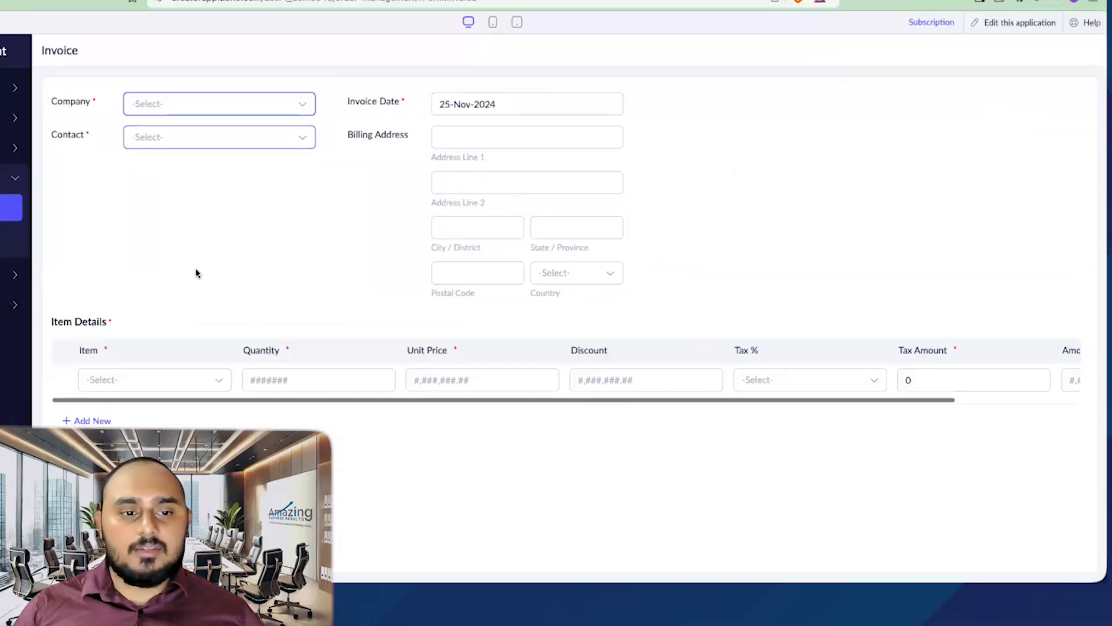
pyautogui.scroll(-1, 196, 273)
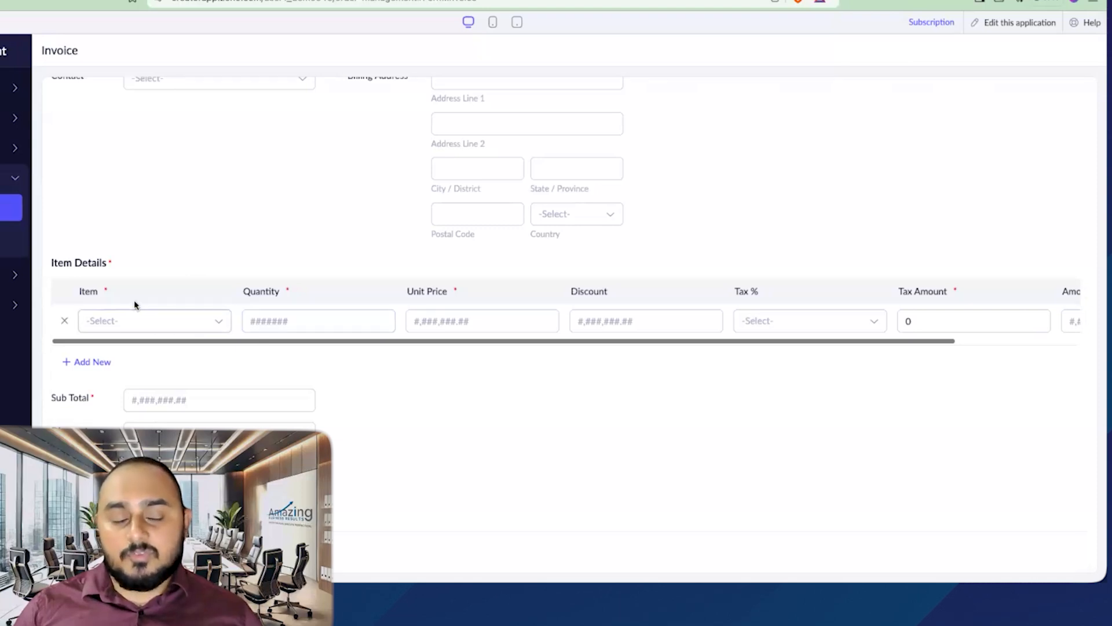
pyautogui.scroll(1, 219, 332)
pyautogui.scroll(1, 219, 332)
pyautogui.scroll(-1, 191, 371)
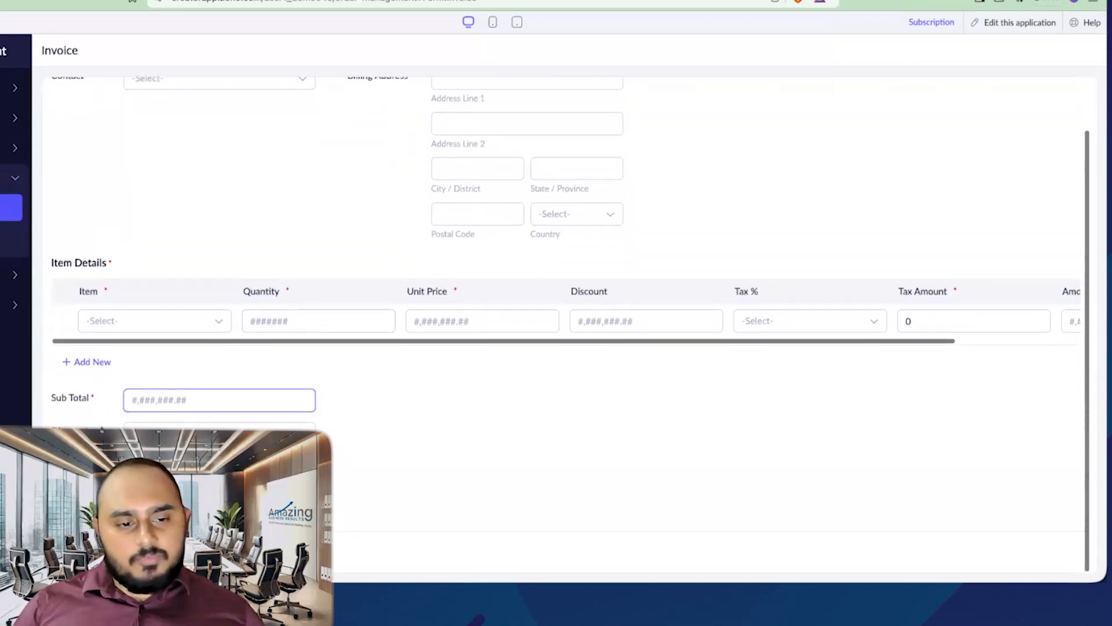
pyautogui.click(177, 394)
pyautogui.scroll(1, 174, 394)
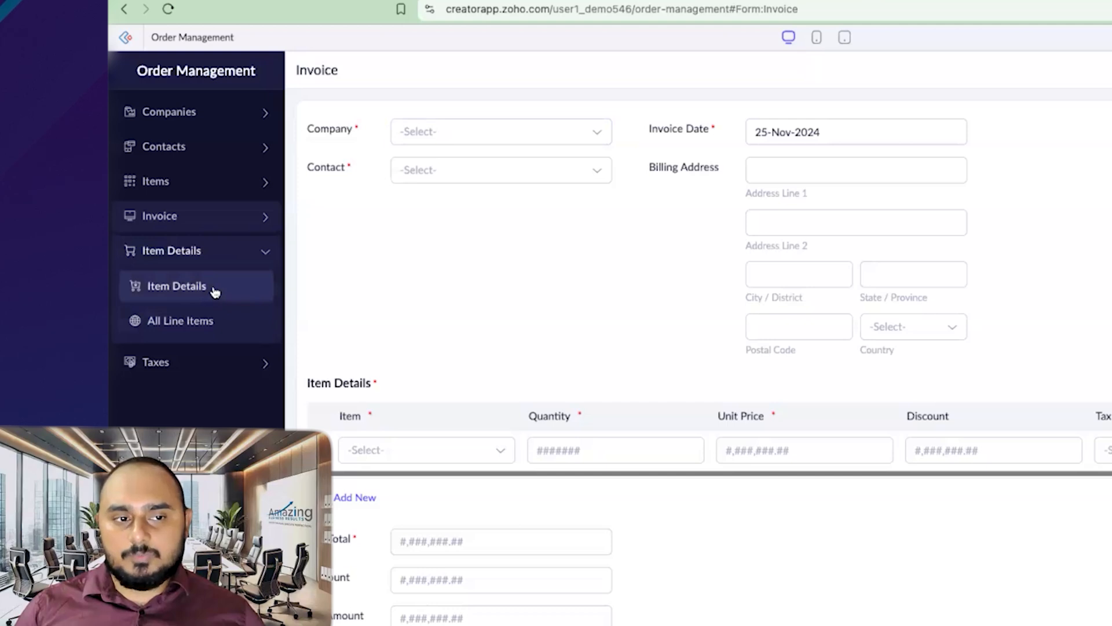
pyautogui.click(211, 290)
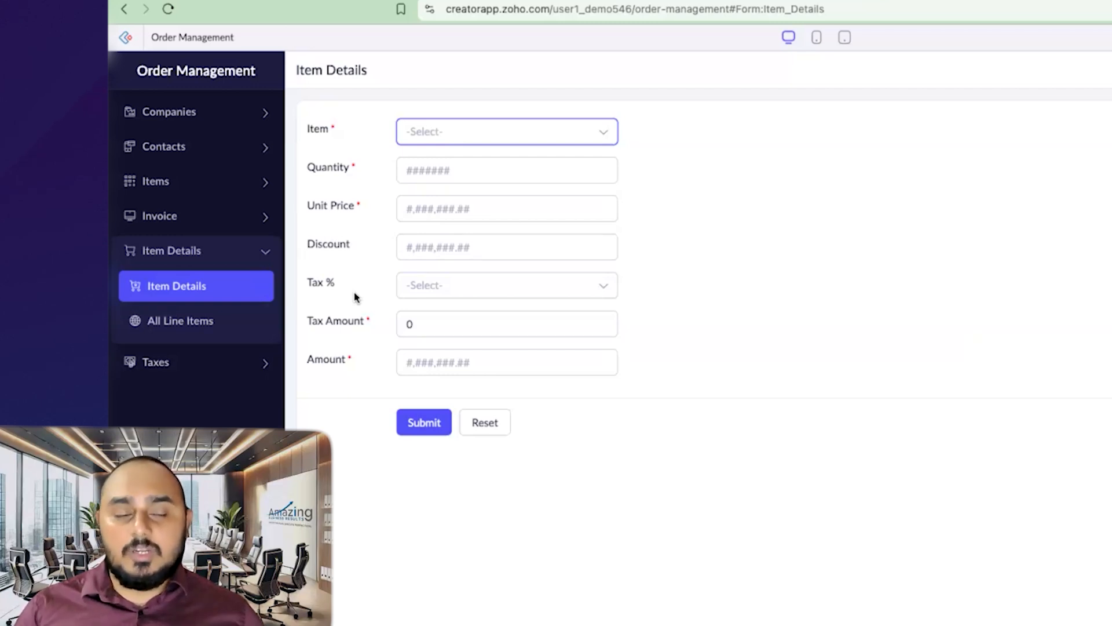
pyautogui.click(333, 257)
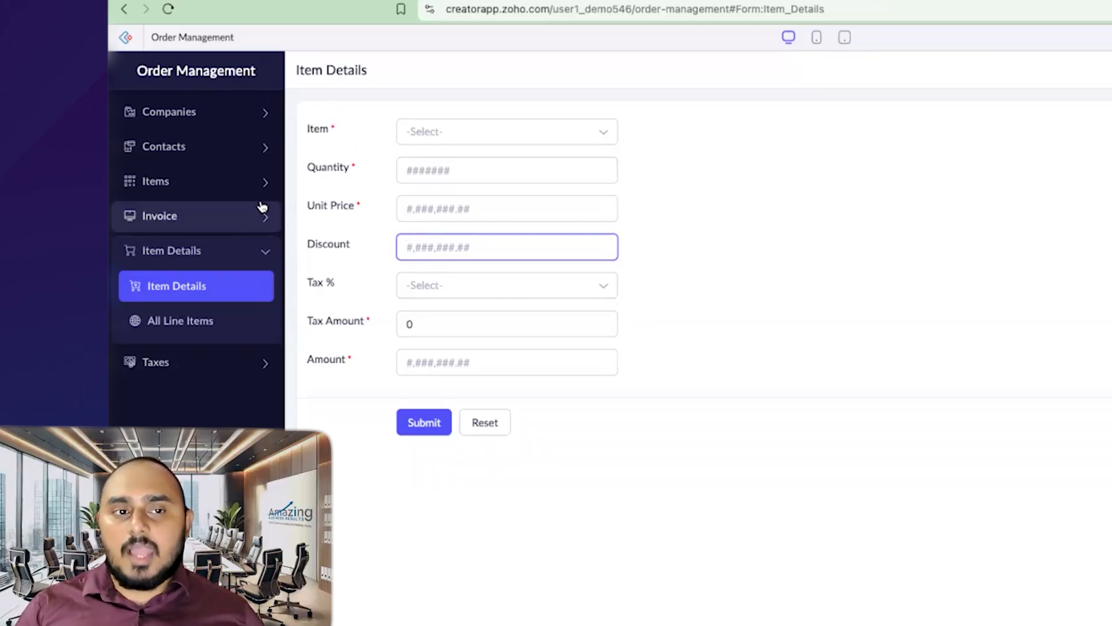
pyautogui.click(215, 225)
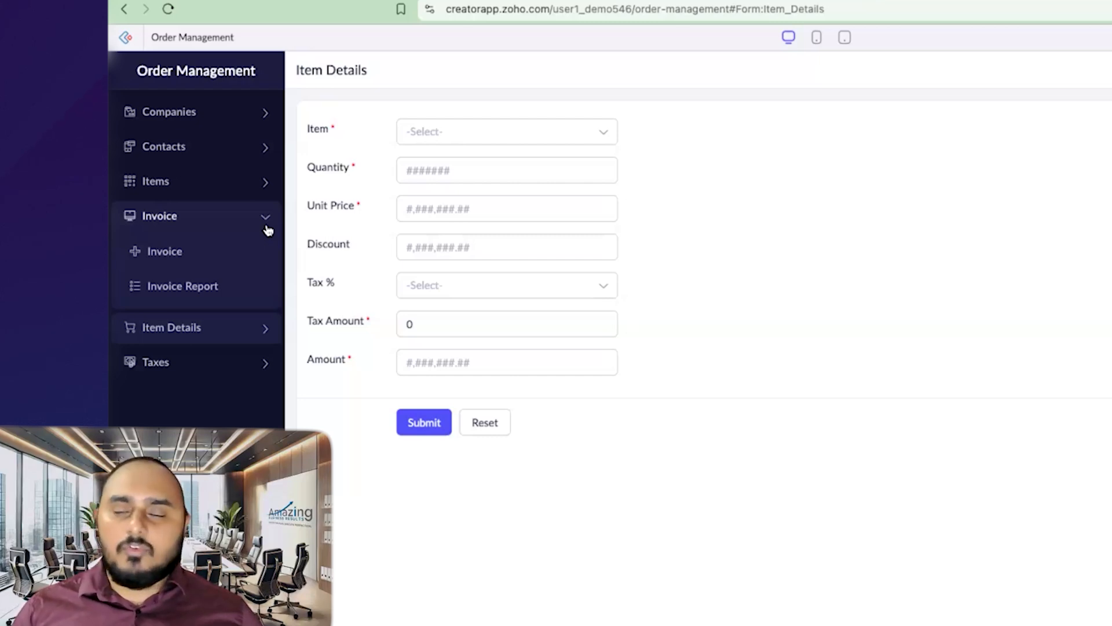
pyautogui.click(218, 257)
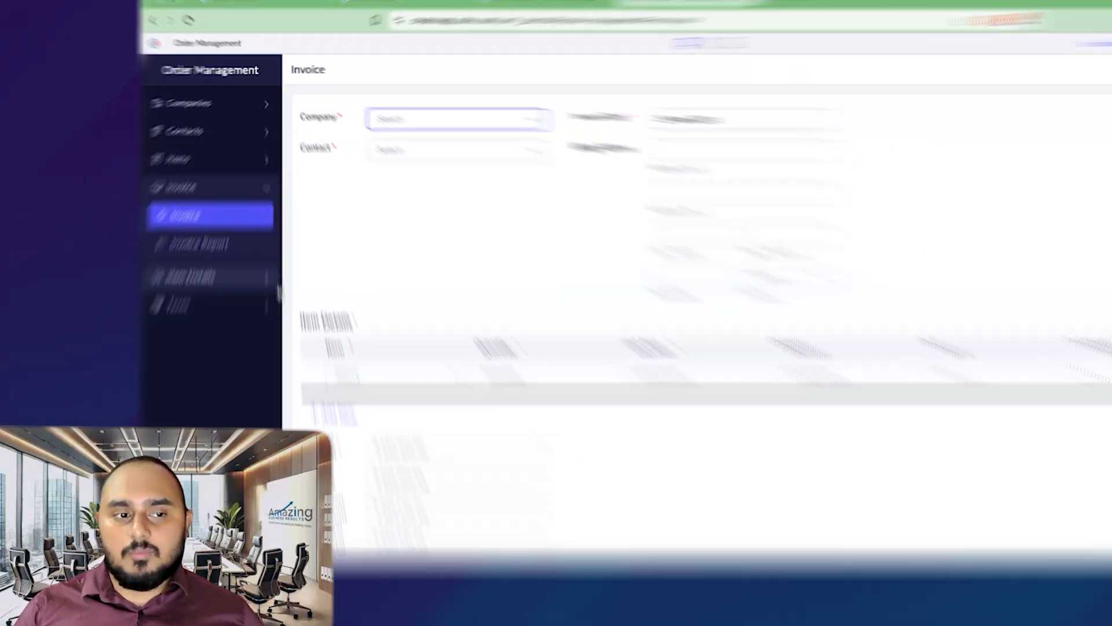
pyautogui.click(209, 277)
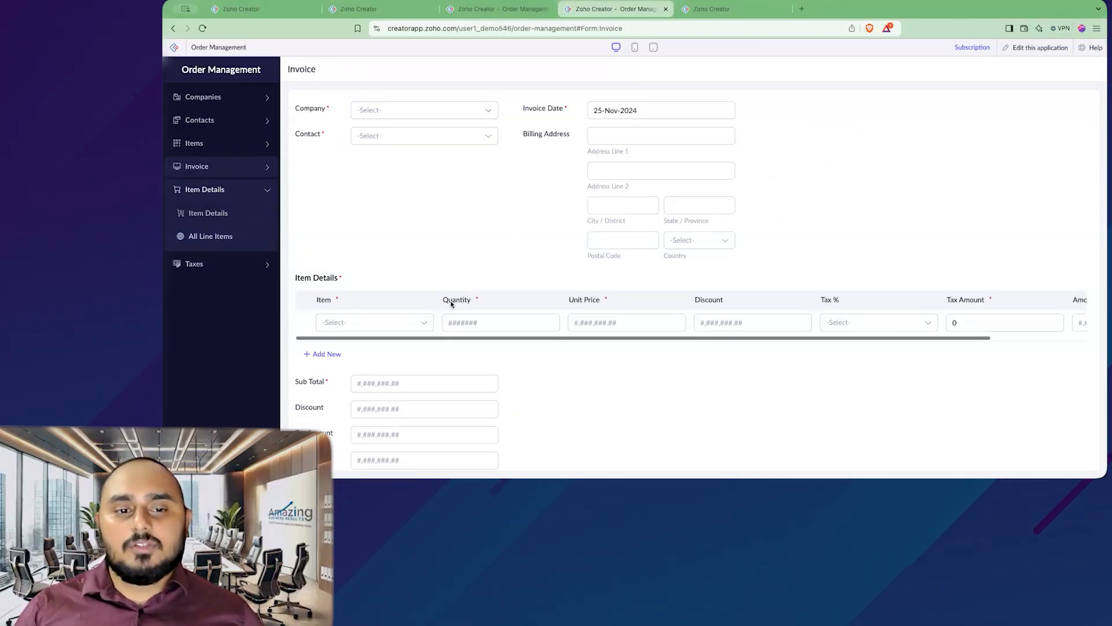
pyautogui.scroll(-2, 325, 301)
pyautogui.scroll(2, 356, 288)
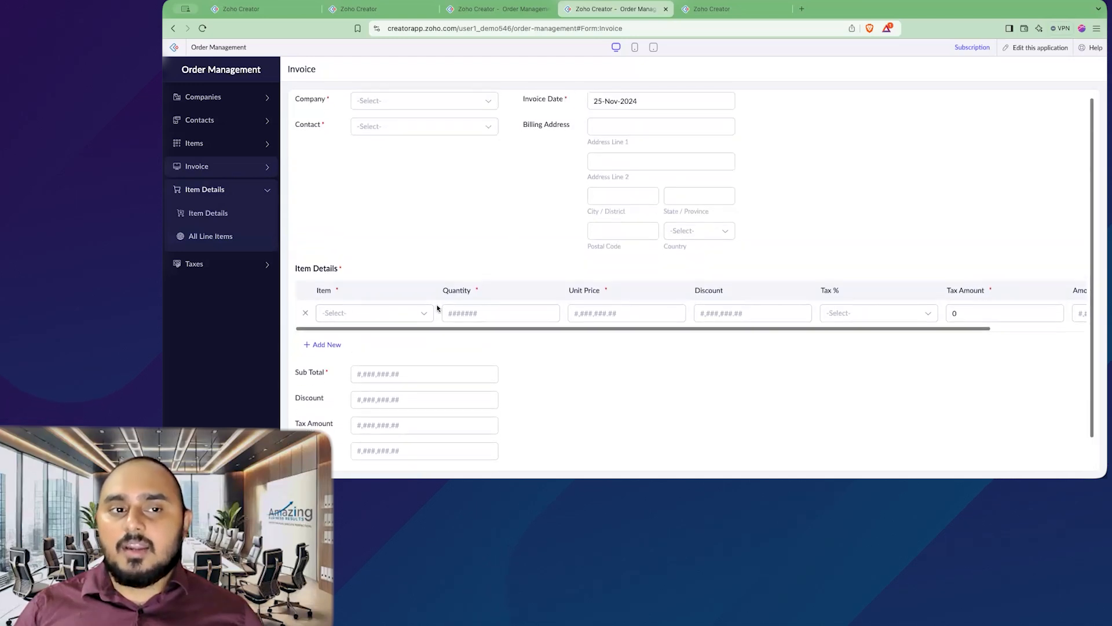
pyautogui.scroll(1, 437, 308)
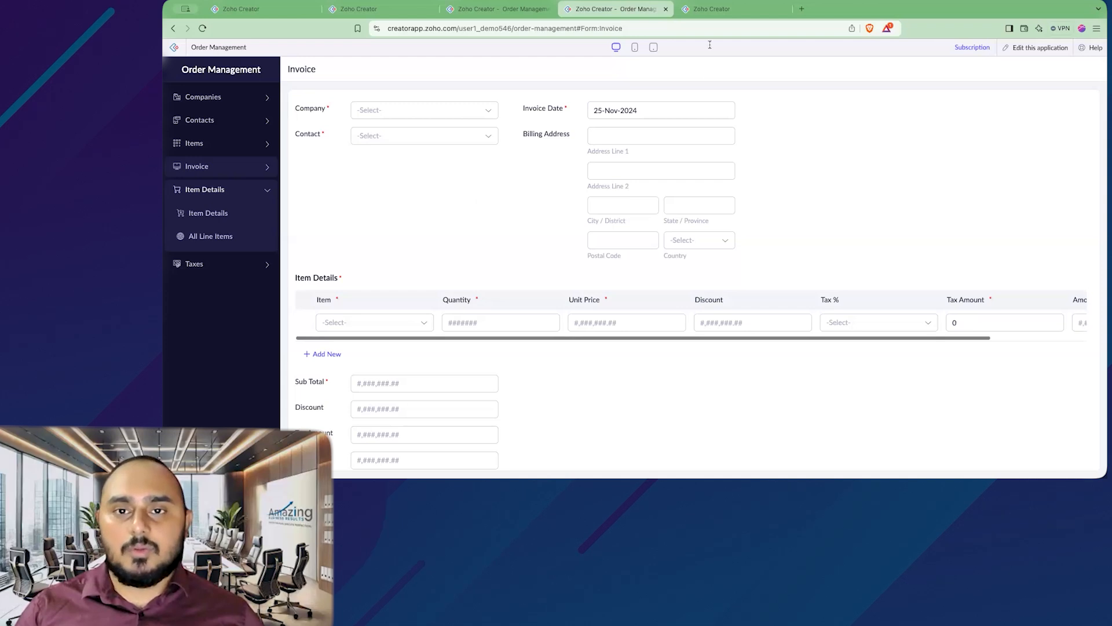
# Step: Open the Item Details form in the builder and add a Lookup field below Amount
pyautogui.click(718, 11)
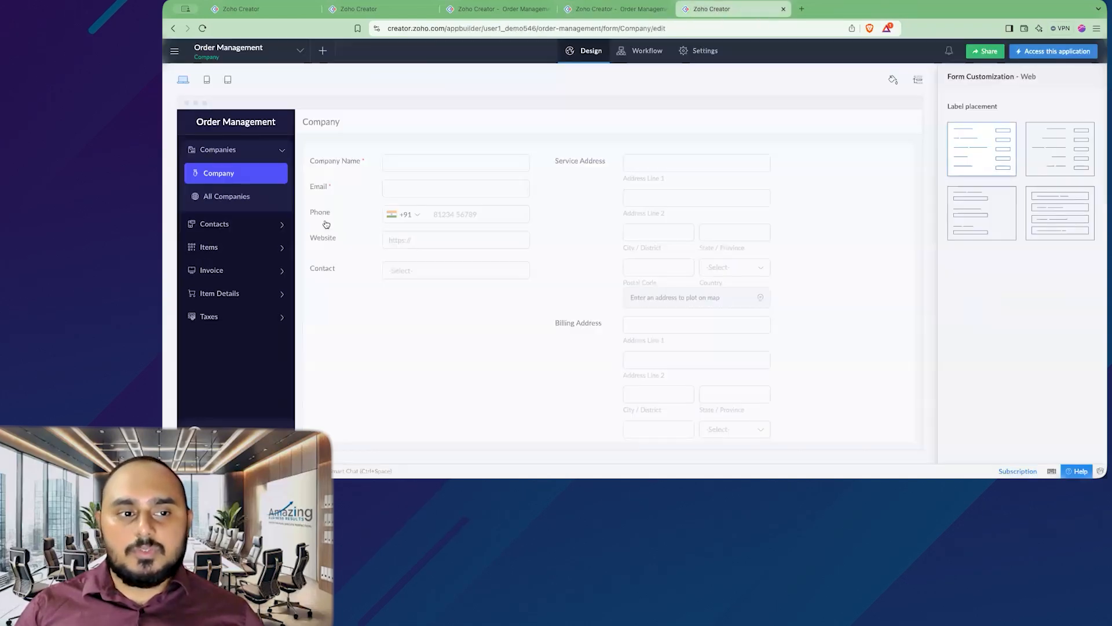
pyautogui.click(260, 294)
pyautogui.click(249, 266)
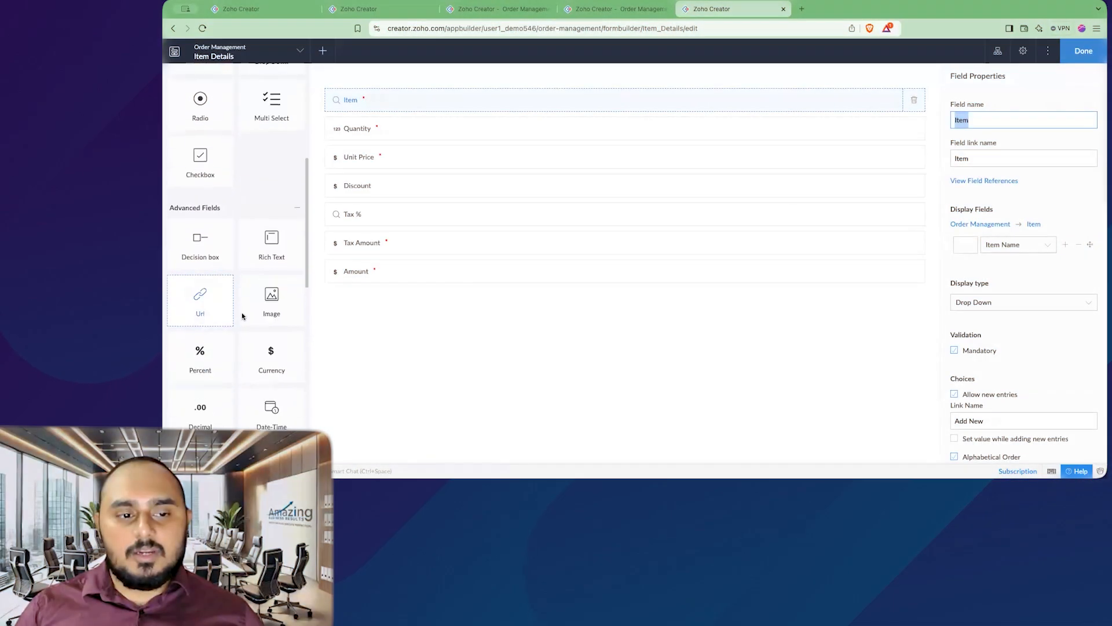
pyautogui.scroll(-5, 242, 312)
pyautogui.moveTo(270, 290); pyautogui.dragTo(428, 299)
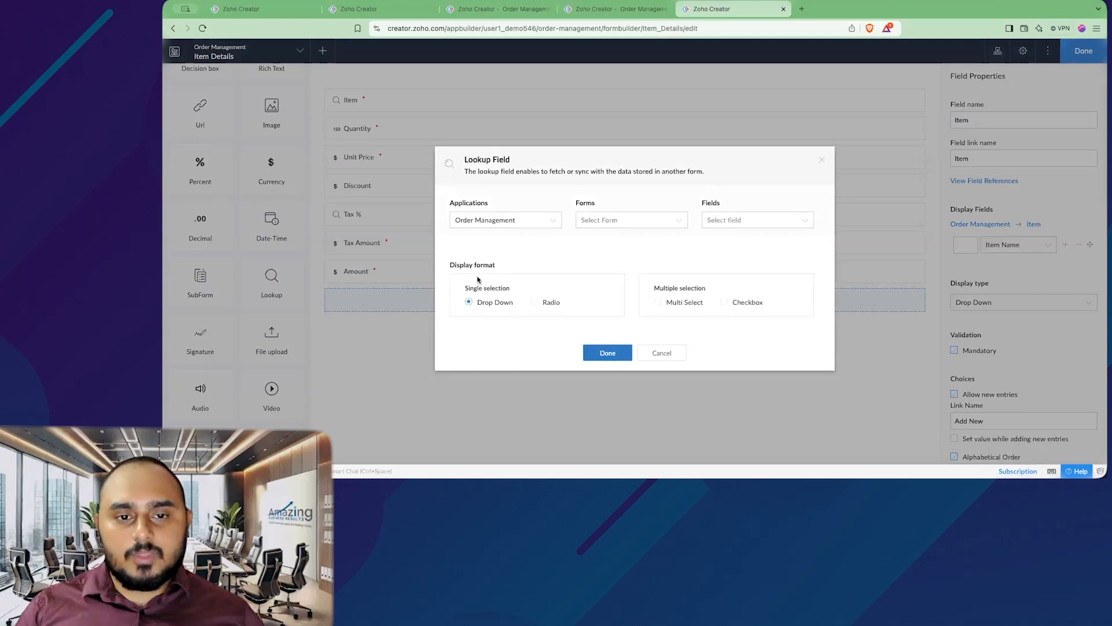
# Step: Set the lookup to Invoice's Invoice Number, synced both ways via the Item Details relation
pyautogui.click(621, 223)
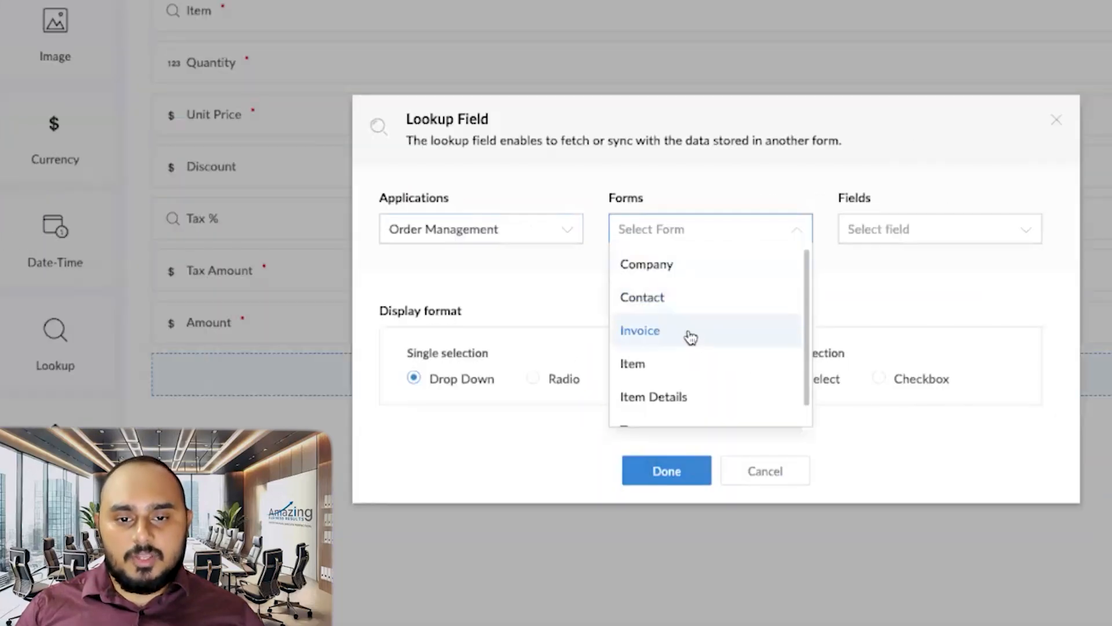
pyautogui.click(690, 337)
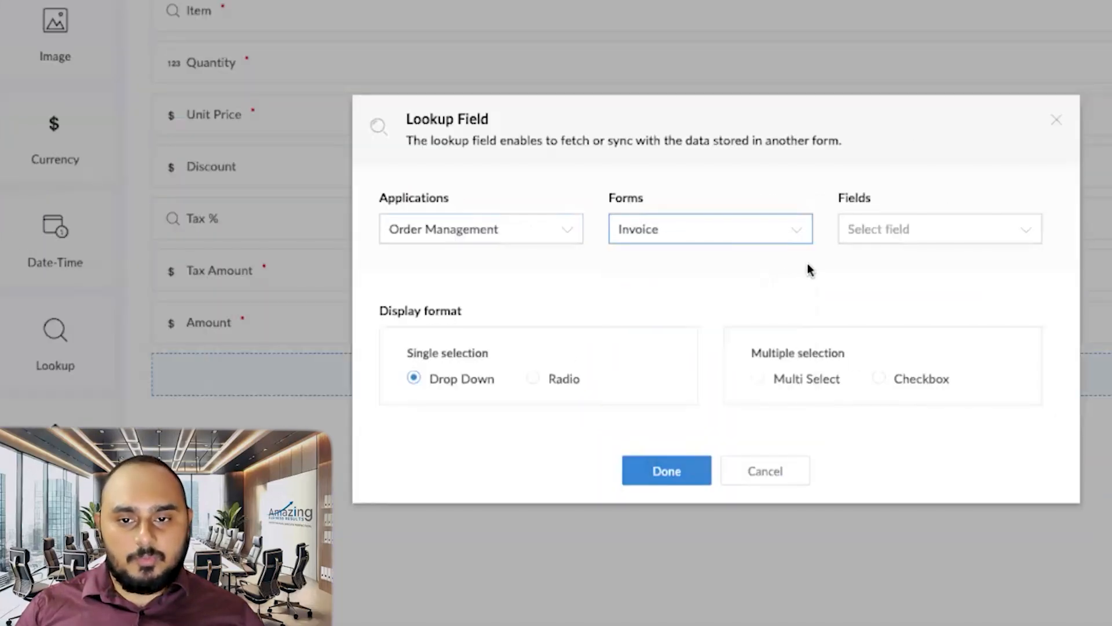
pyautogui.click(888, 242)
pyautogui.scroll(-1, 934, 366)
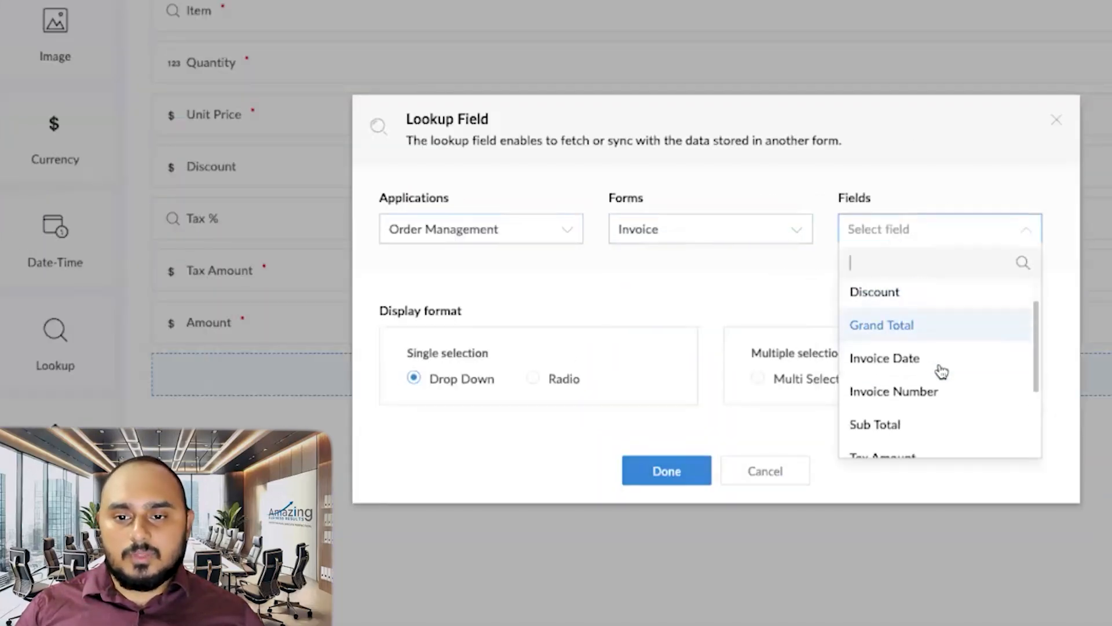
pyautogui.click(950, 389)
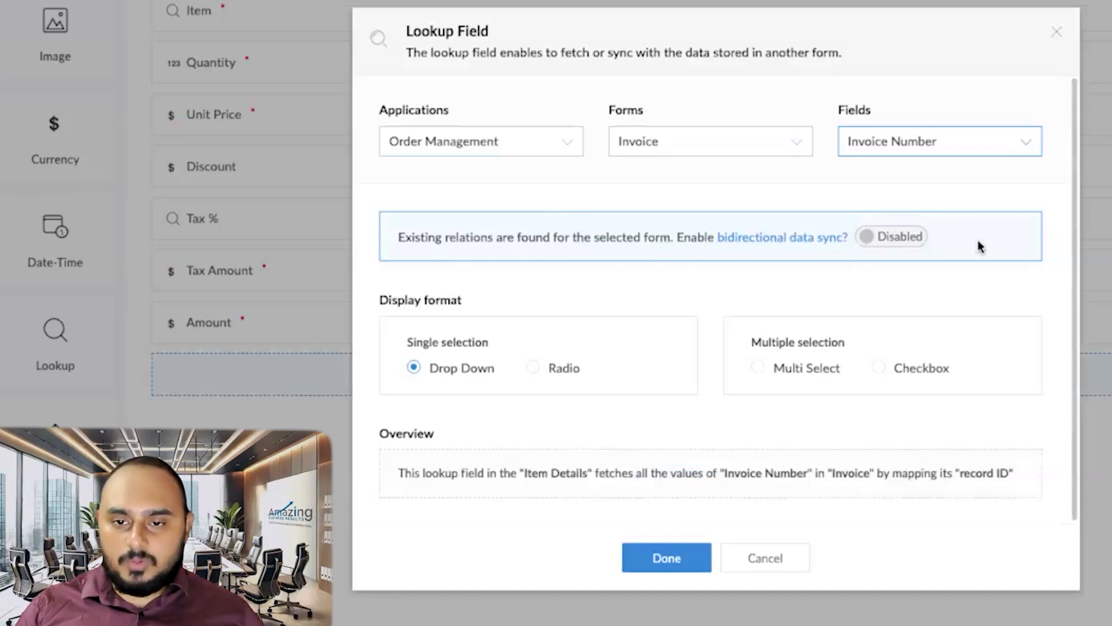
pyautogui.click(903, 238)
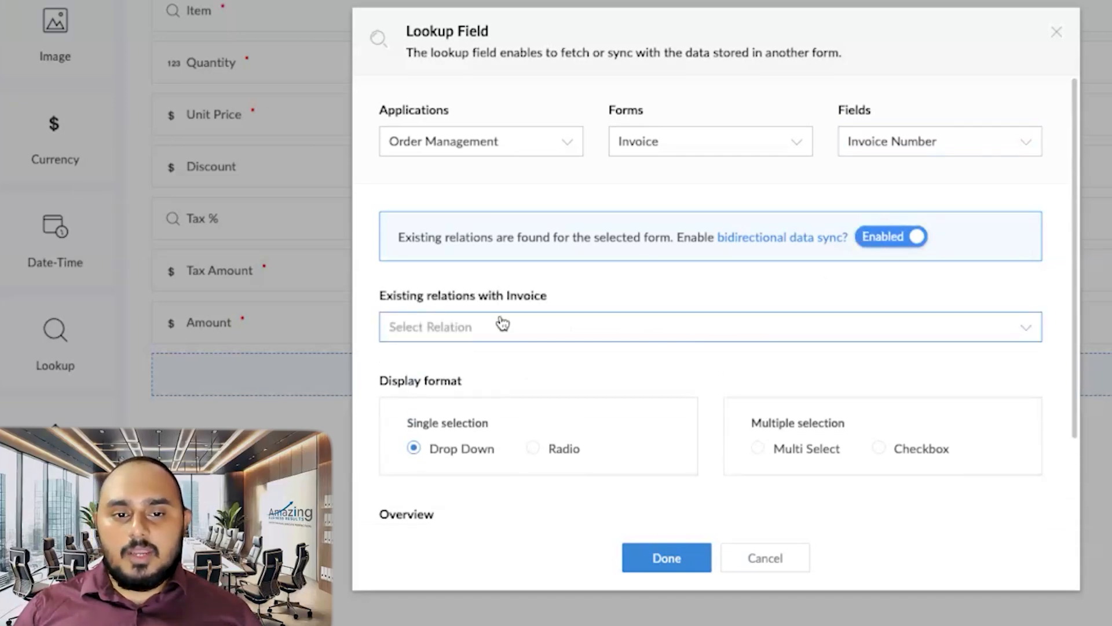
pyautogui.click(516, 333)
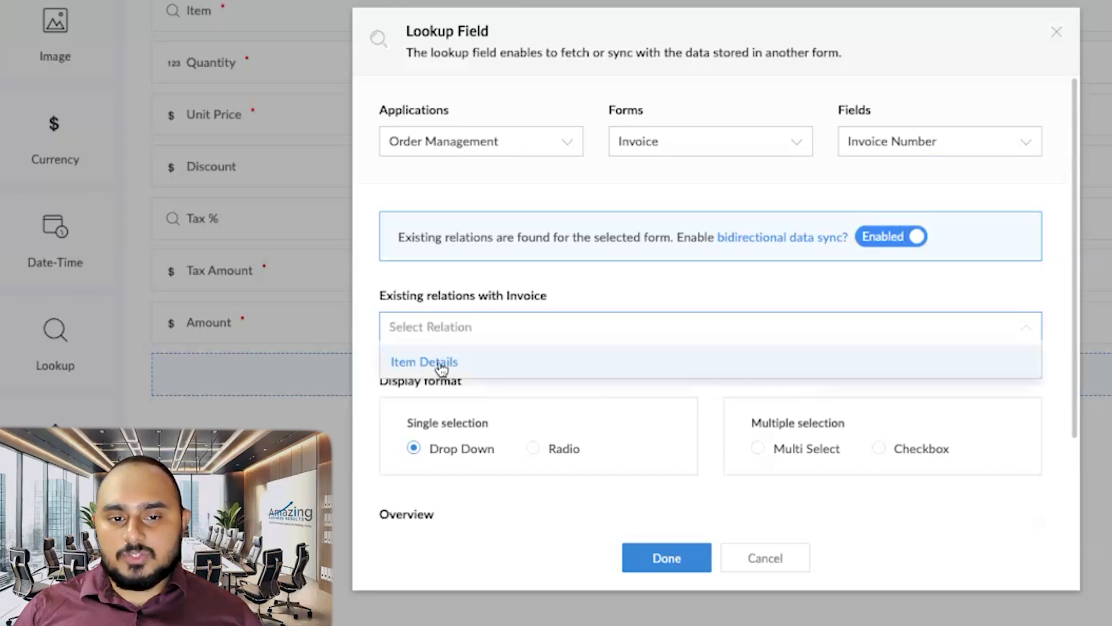
pyautogui.click(449, 364)
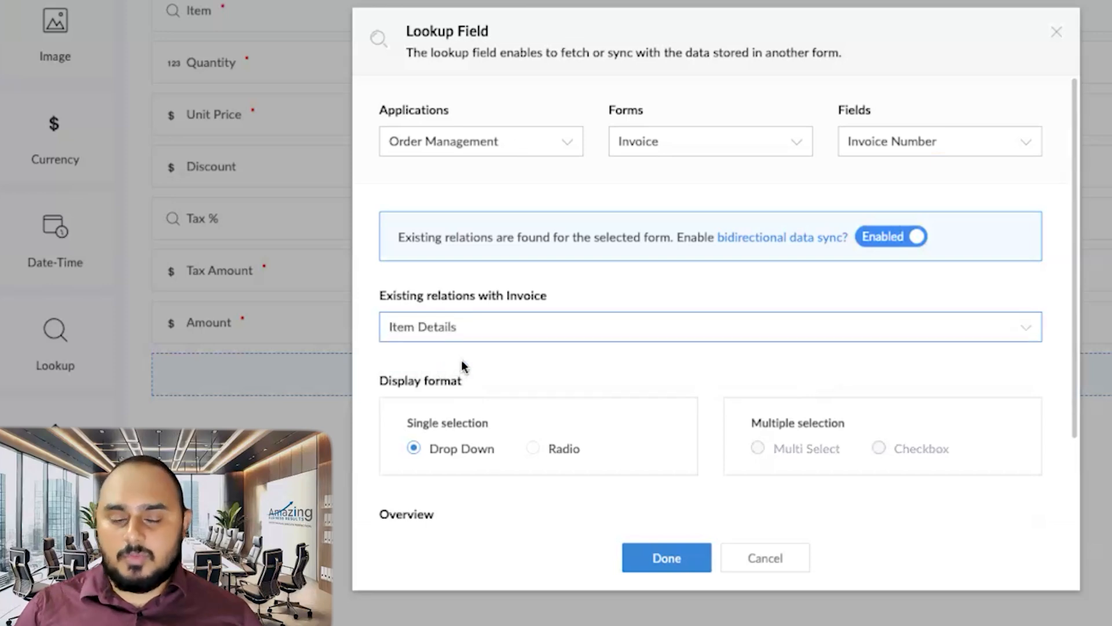
pyautogui.scroll(-3, 462, 363)
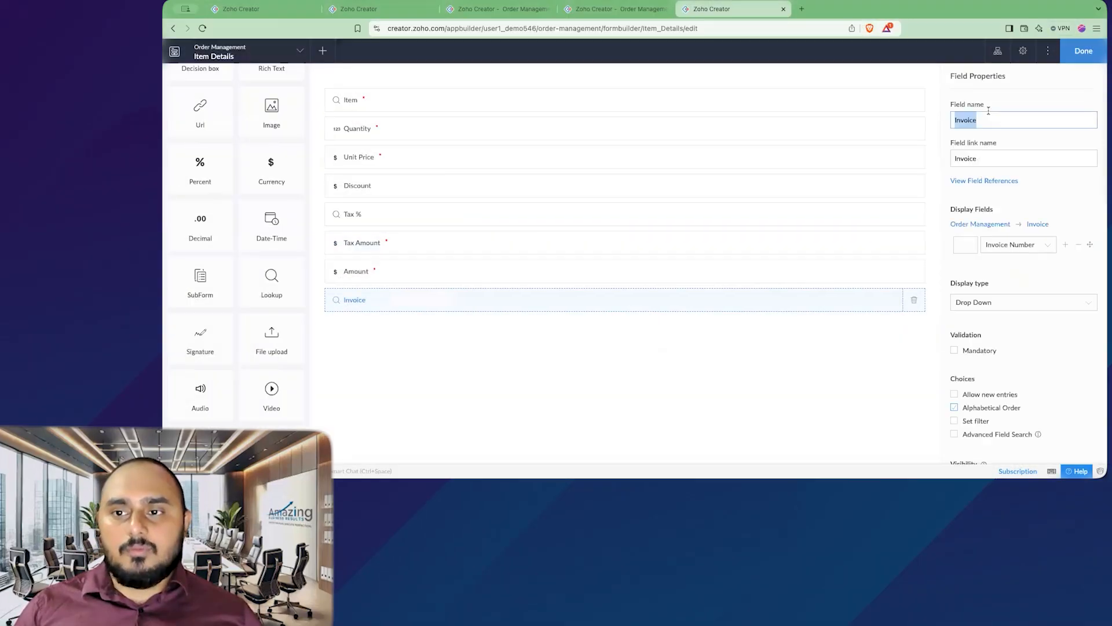
pyautogui.click(991, 111)
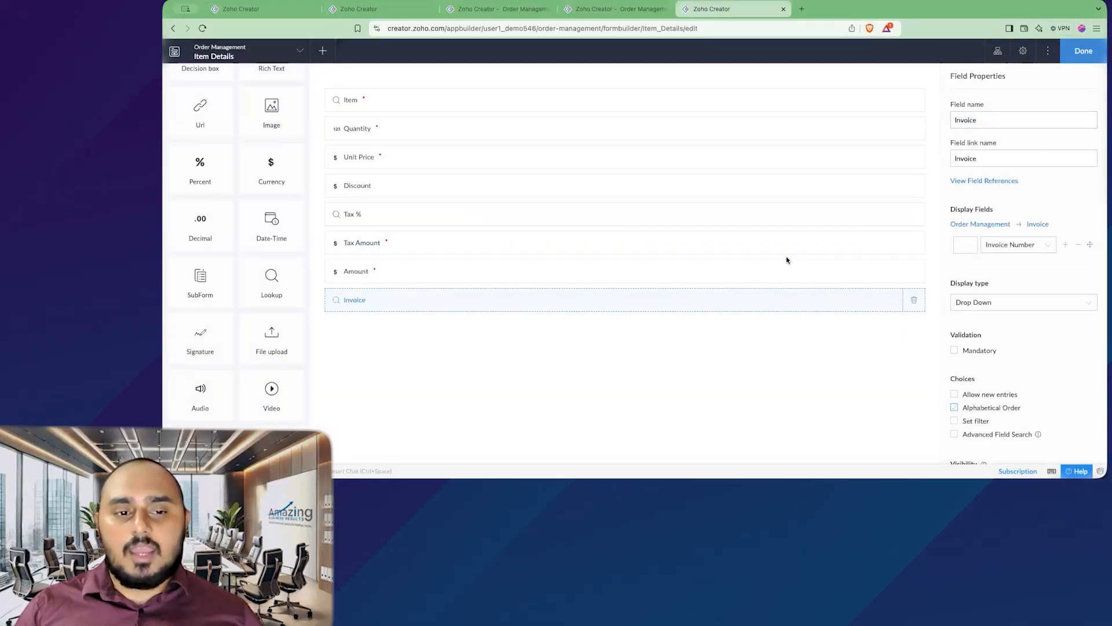
# Step: Finish editing the Item Details form and load a fresh live Invoice form
pyautogui.click(1083, 51)
pyautogui.click(612, 10)
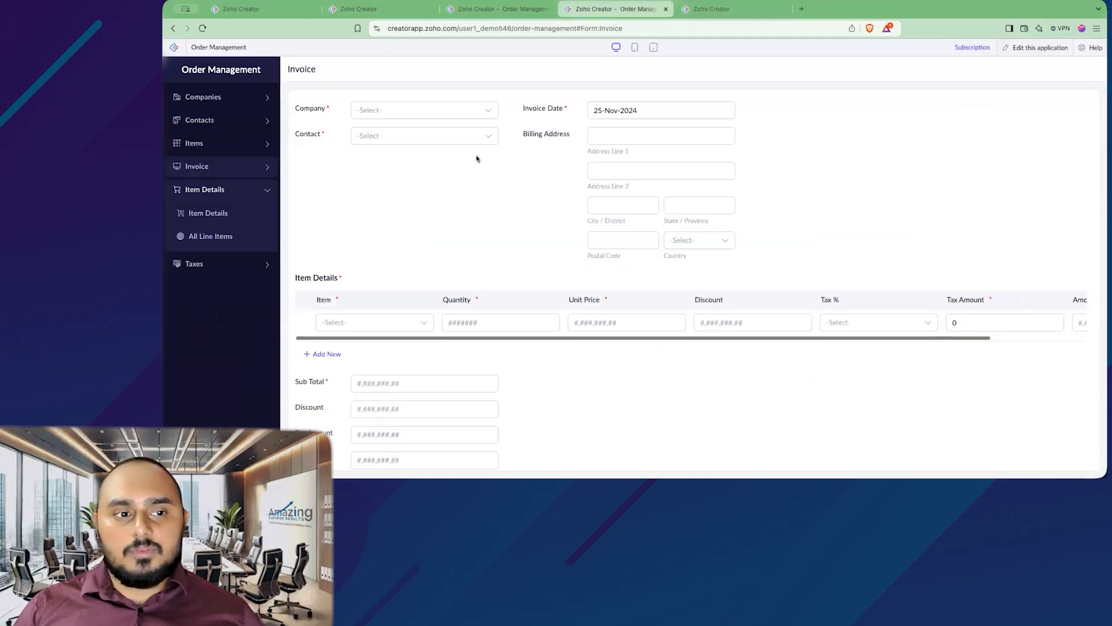
pyautogui.click(249, 168)
pyautogui.click(226, 190)
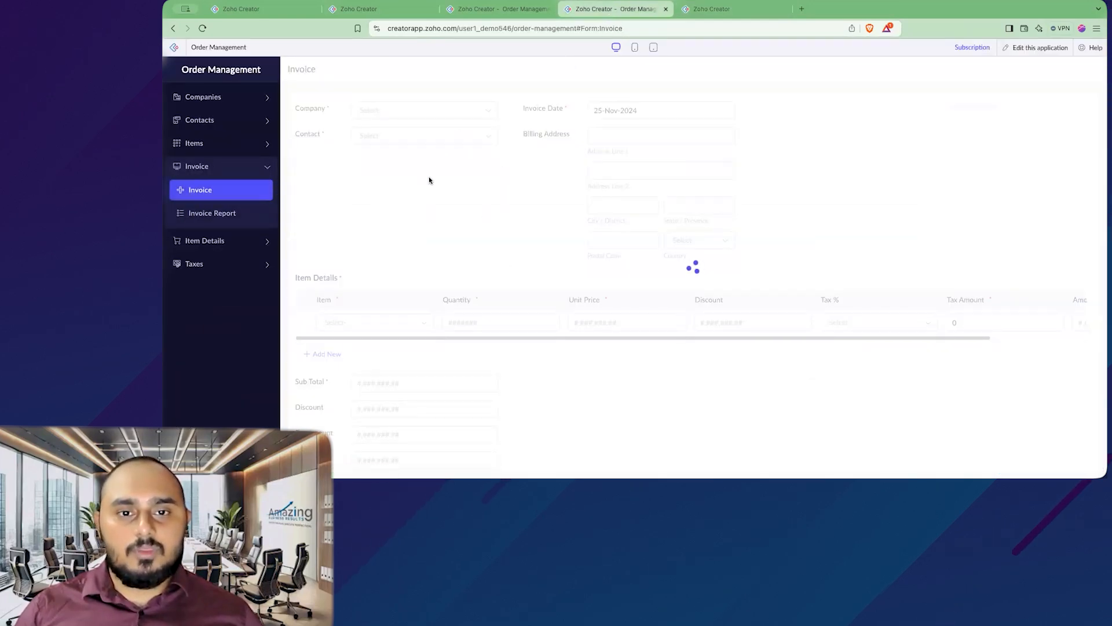
# Step: Submit an invoice for Amazing Business Results with its contact and a Sub Total of 500
pyautogui.click(415, 111)
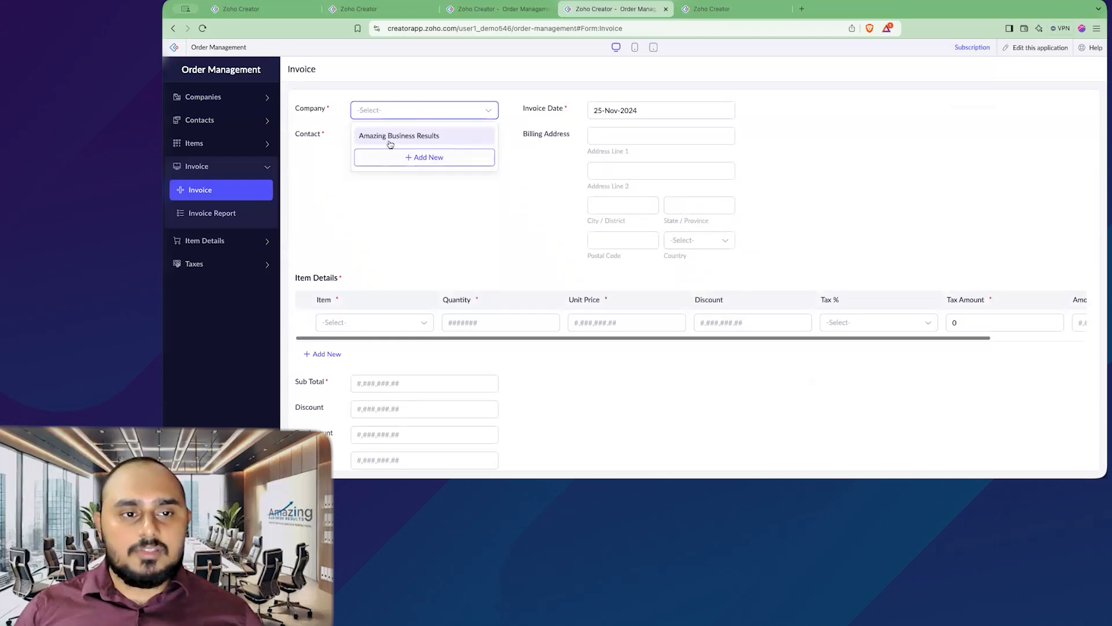
pyautogui.click(391, 135)
pyautogui.click(409, 137)
pyautogui.click(412, 162)
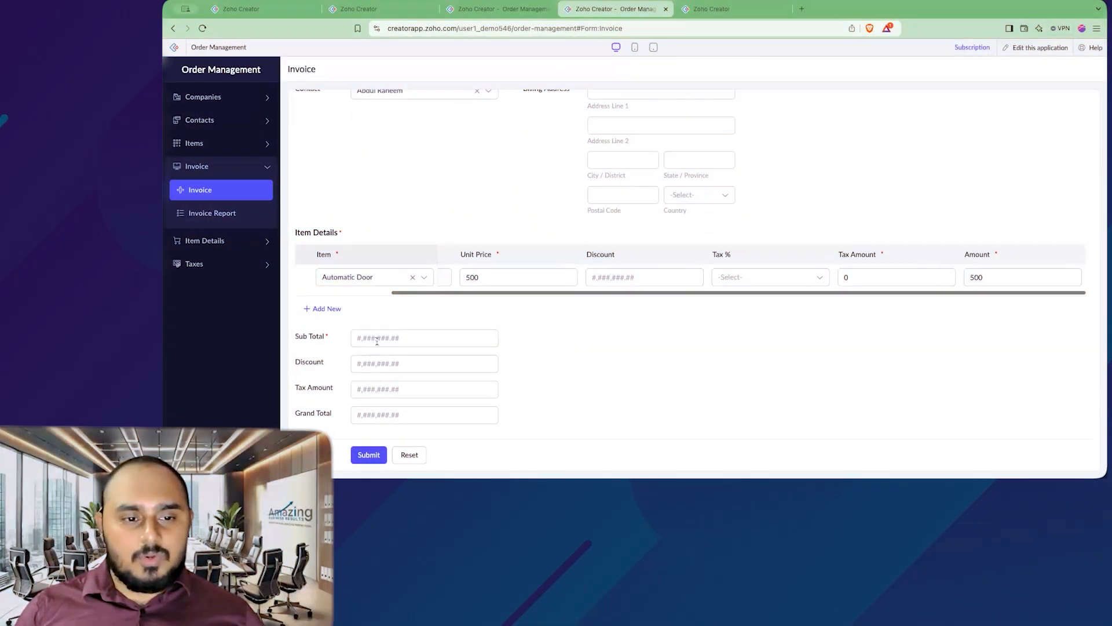
pyautogui.click(399, 338)
pyautogui.write('5')
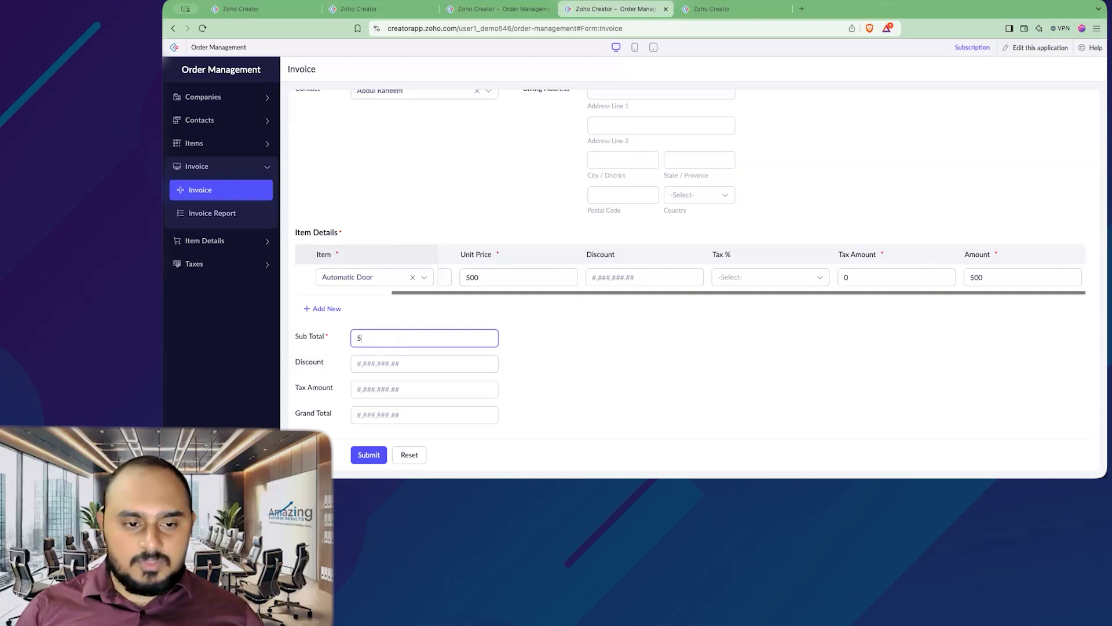
pyautogui.write('00')
pyautogui.click(367, 454)
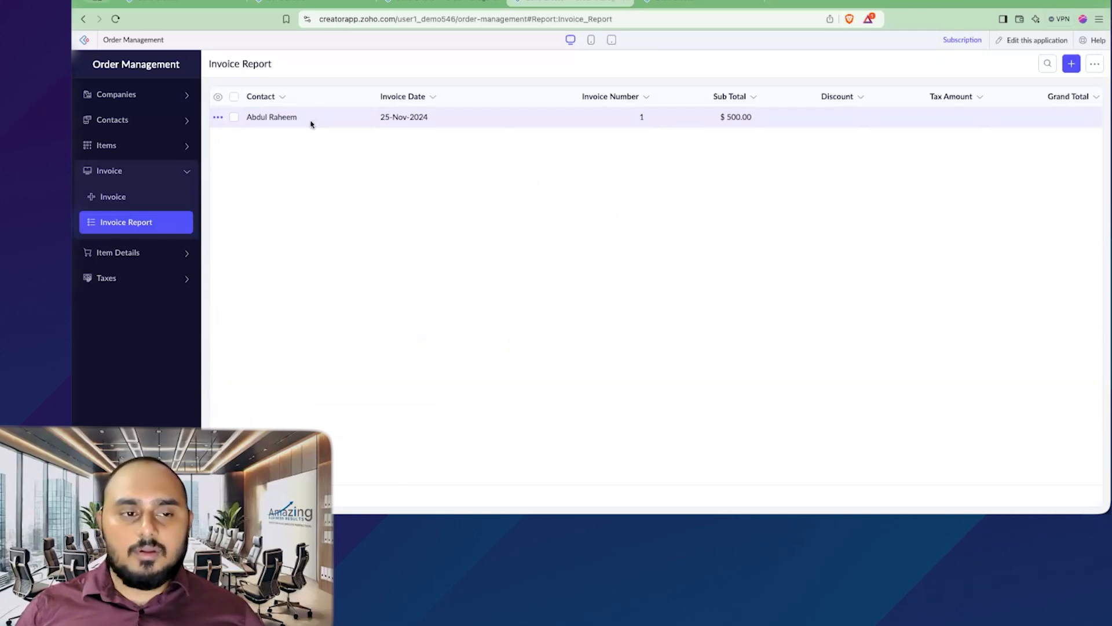
# Step: Open the All Line Items report and view the Metal Door and Automatic Door records
pyautogui.click(179, 253)
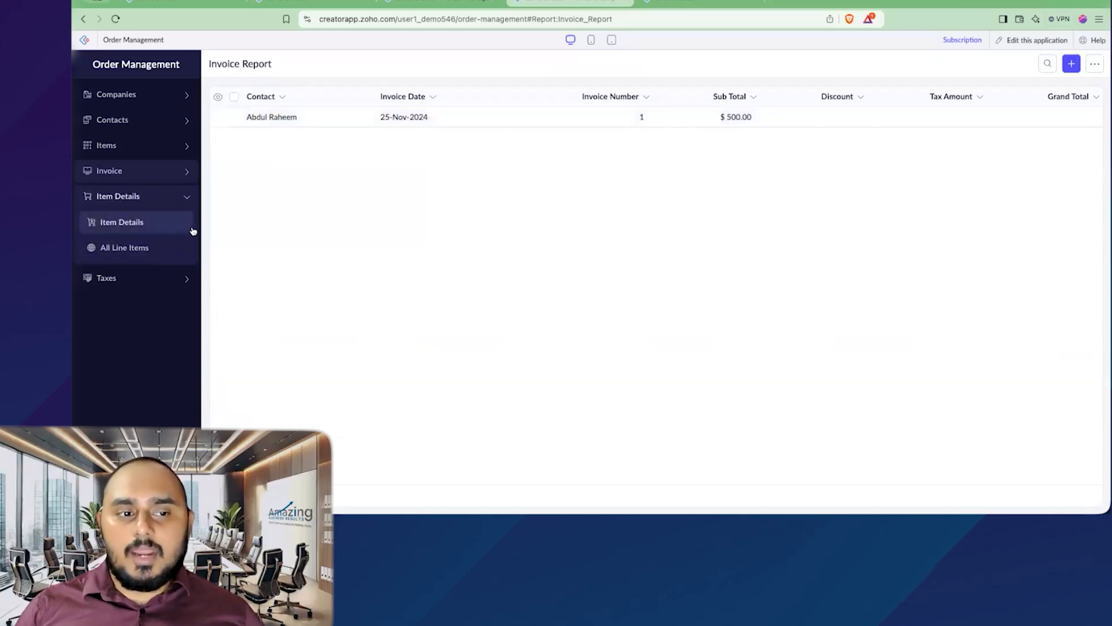
pyautogui.click(150, 248)
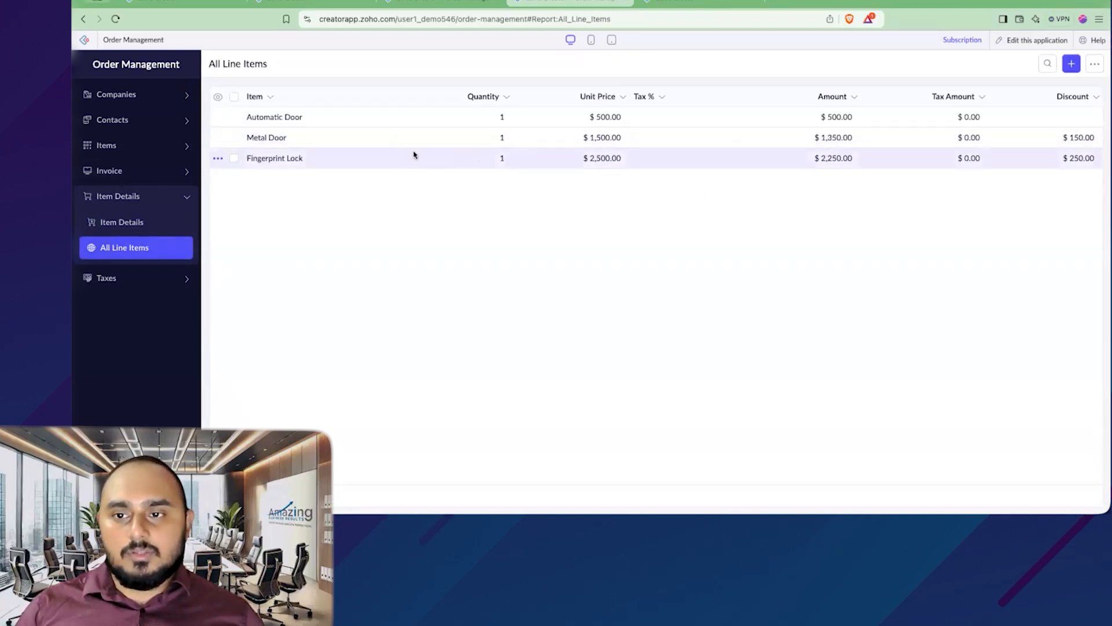
pyautogui.click(288, 139)
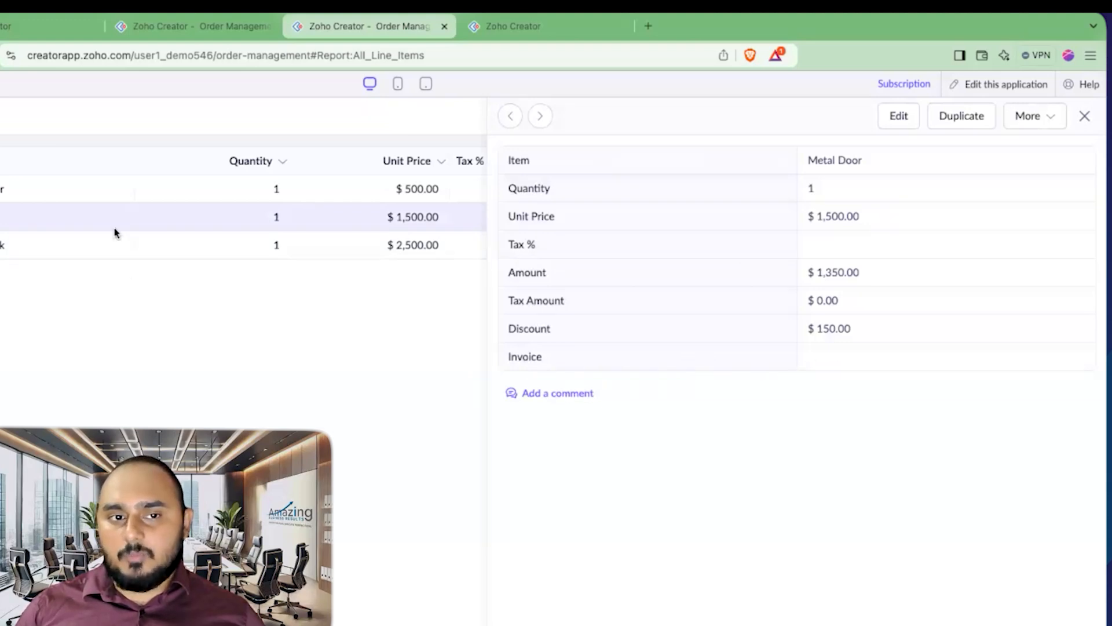
pyautogui.click(43, 189)
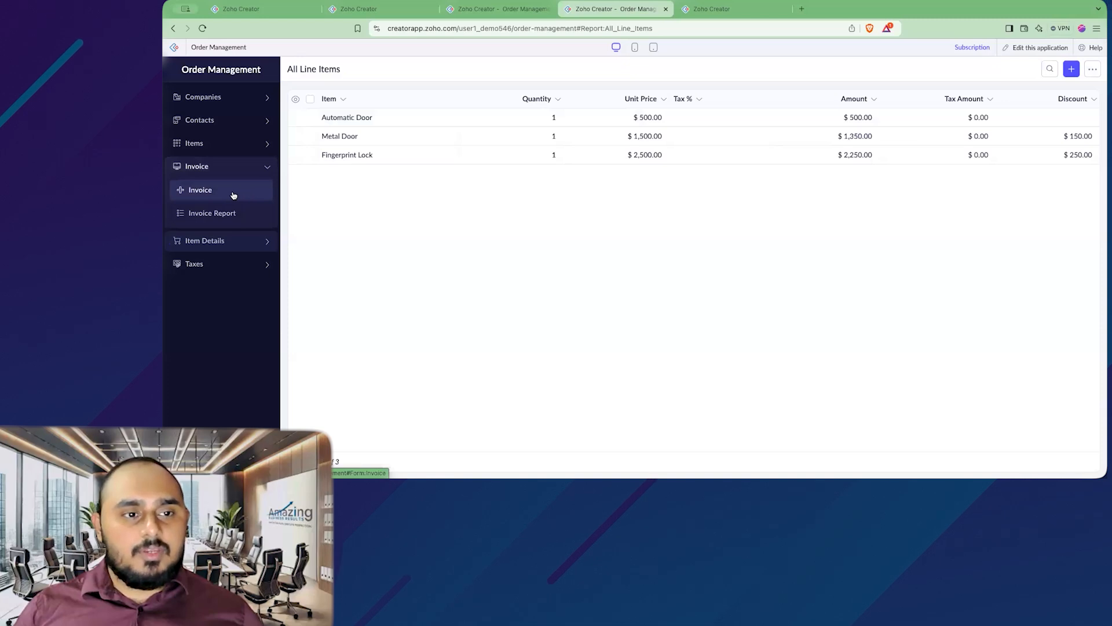
# Step: Open a blank Invoice form and check its company list without choosing
pyautogui.click(234, 193)
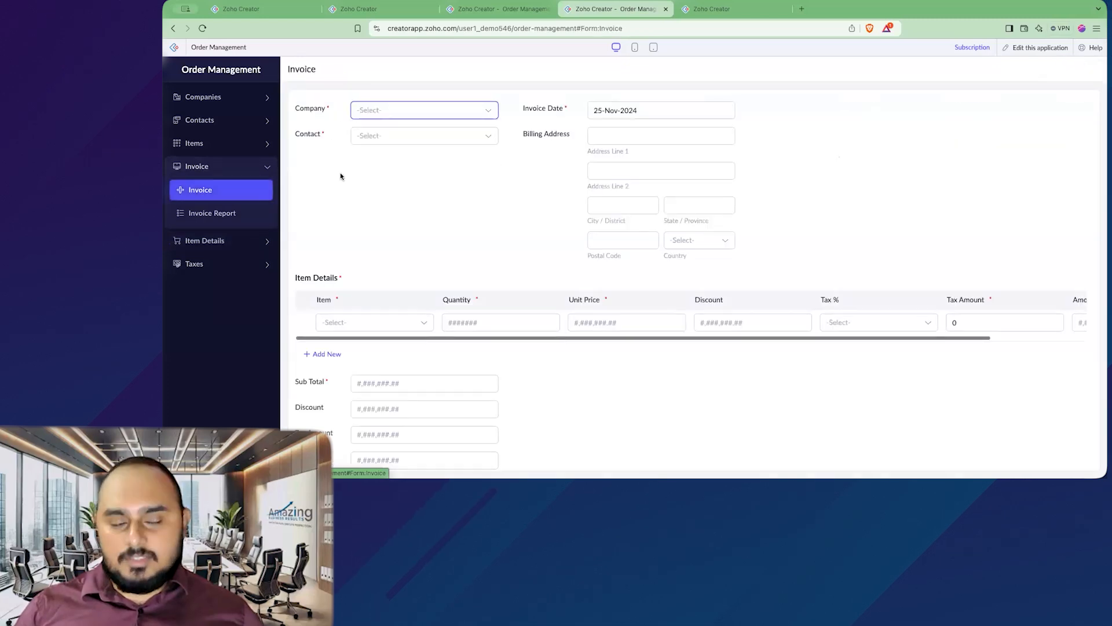
pyautogui.click(367, 110)
pyautogui.click(290, 135)
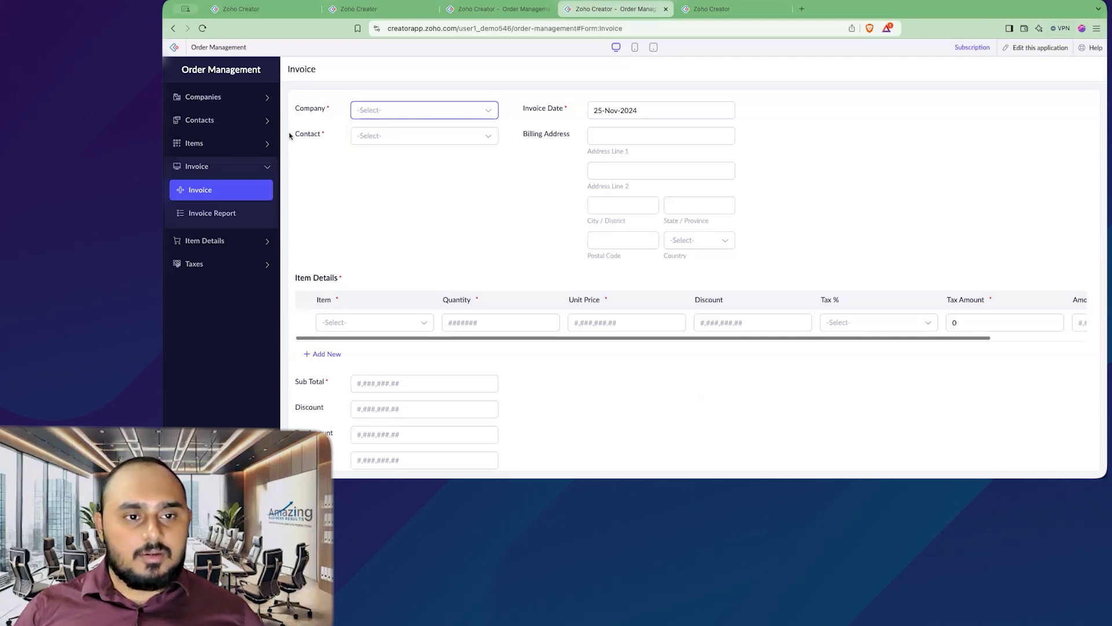
# Step: Add the company SFIR with its email address
pyautogui.click(227, 97)
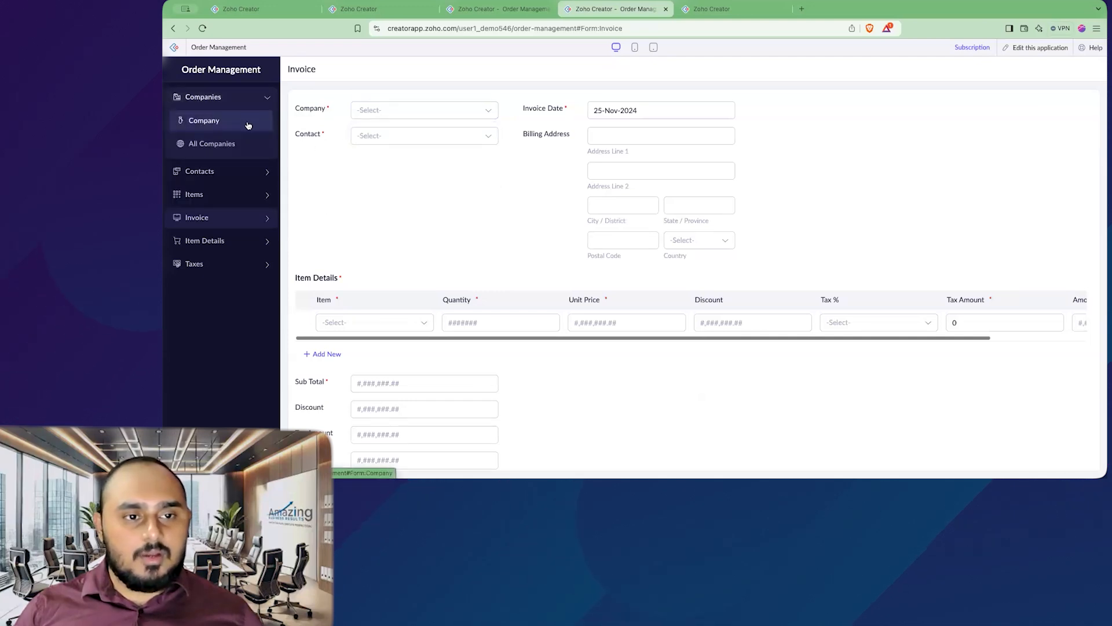
pyautogui.click(252, 131)
pyautogui.click(437, 110)
pyautogui.write('SFIR')
pyautogui.press('Tab')
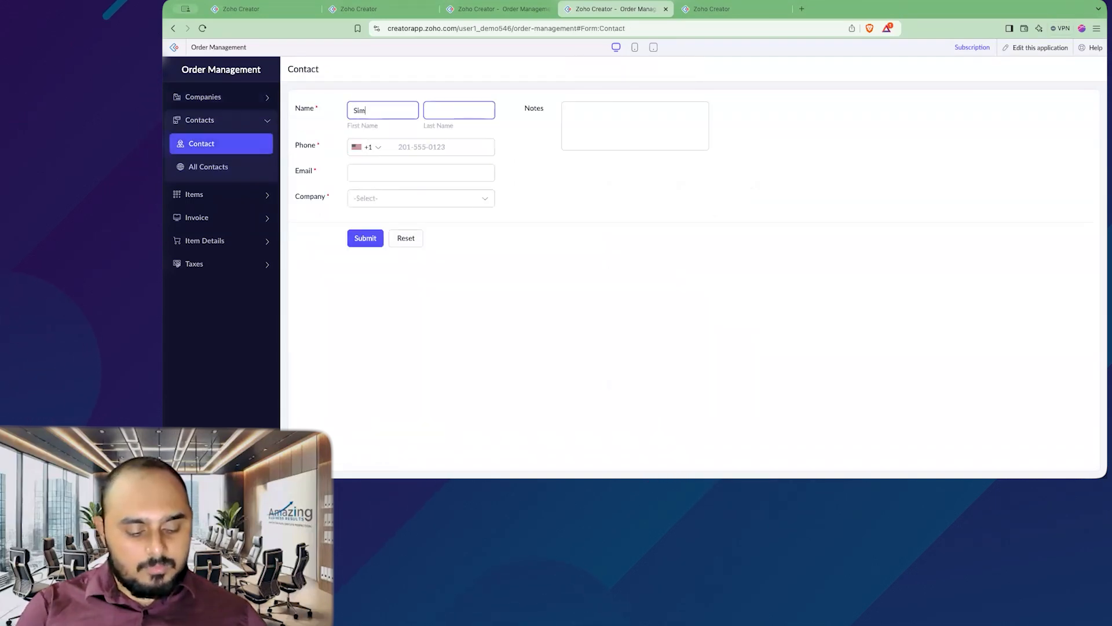
pyautogui.click(419, 146)
# Step: Add an SFIR contact with phone number and email, resubmitting after the invalid-entries warning
pyautogui.click(421, 172)
pyautogui.click(366, 238)
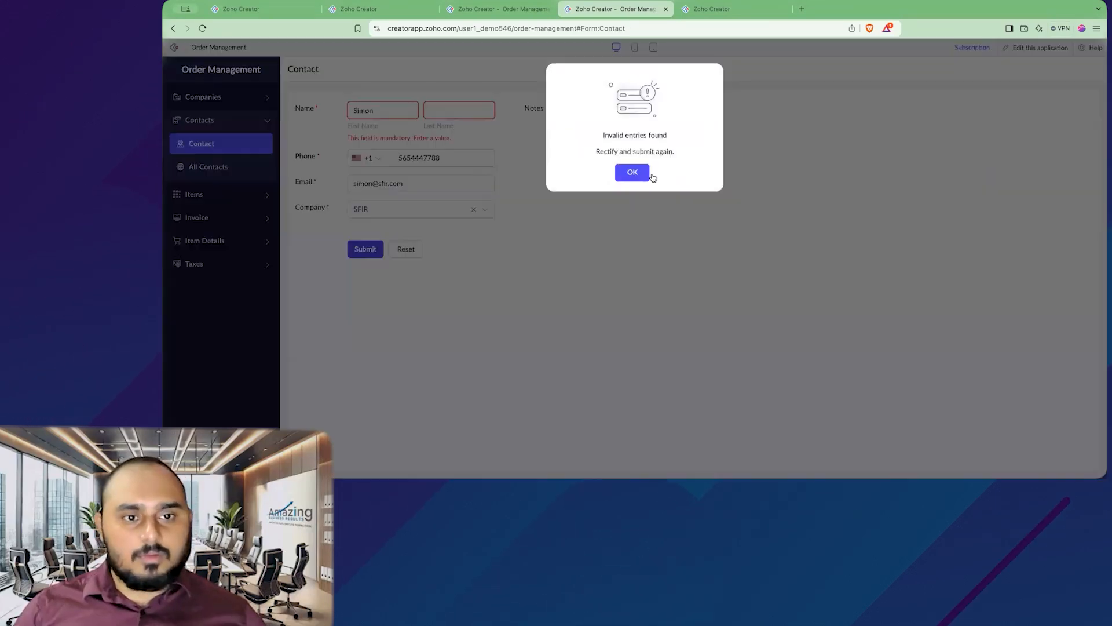
pyautogui.click(630, 172)
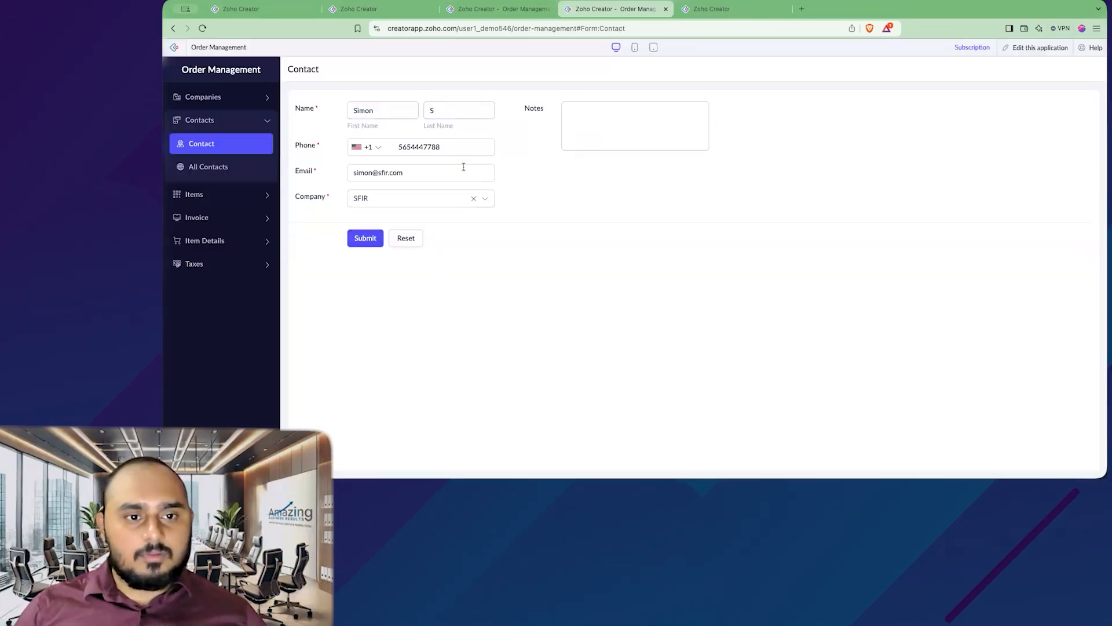
pyautogui.click(365, 238)
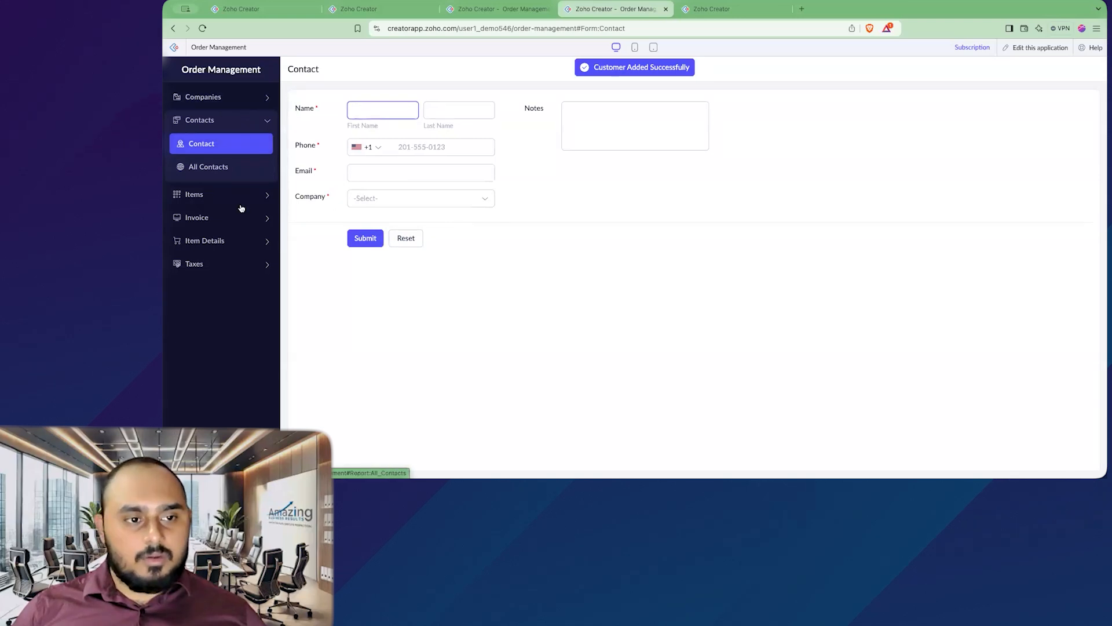
pyautogui.click(255, 218)
# Step: On the Invoice form, choose Amazing Business Results and view the contacts offered
pyautogui.click(244, 189)
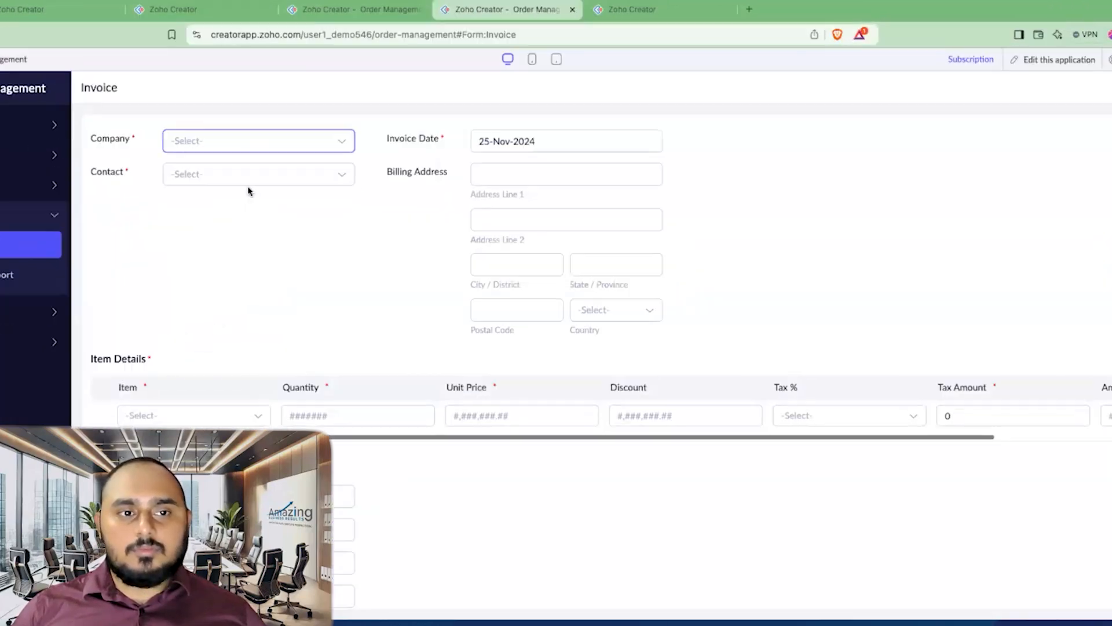
pyautogui.click(264, 145)
pyautogui.click(247, 175)
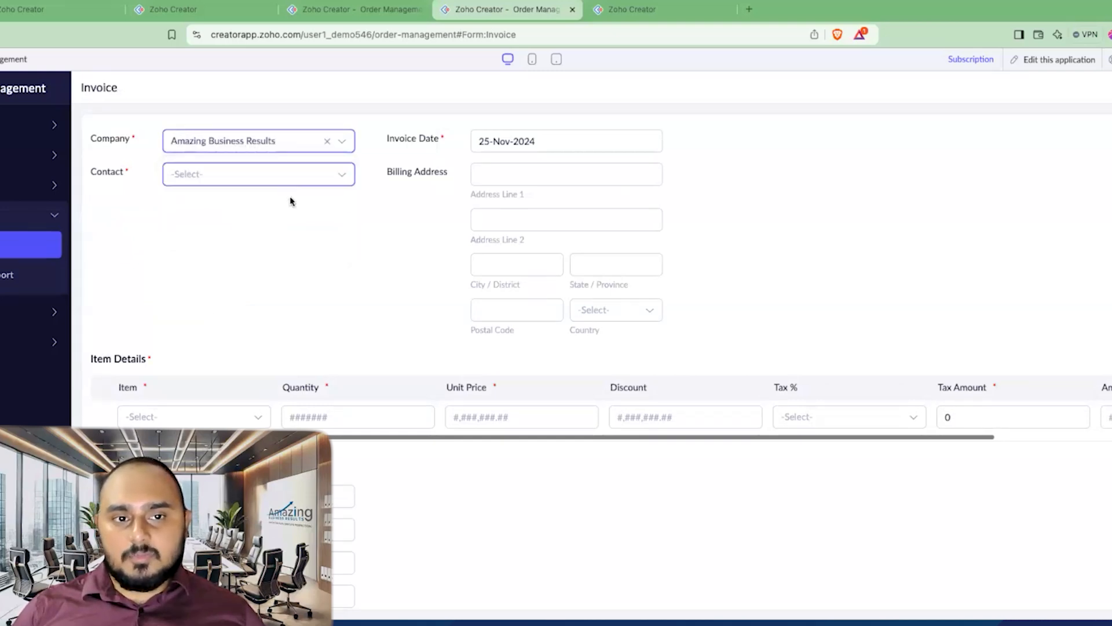
pyautogui.click(227, 181)
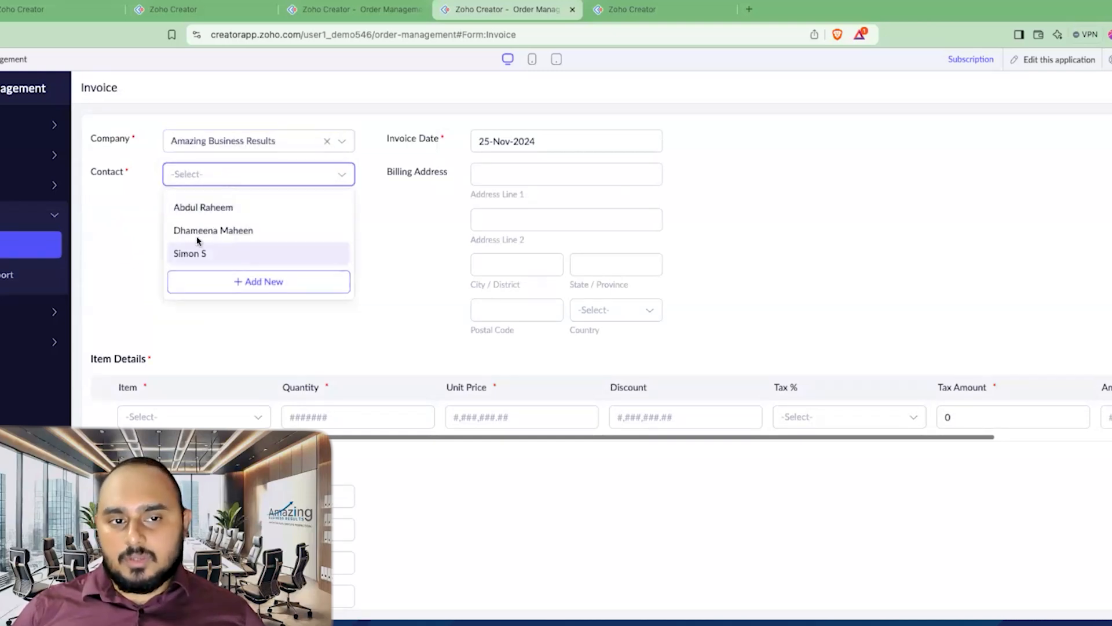
# Step: Switch the company to SFIR, confirm all contacts are still offered, and edit the application
pyautogui.click(218, 145)
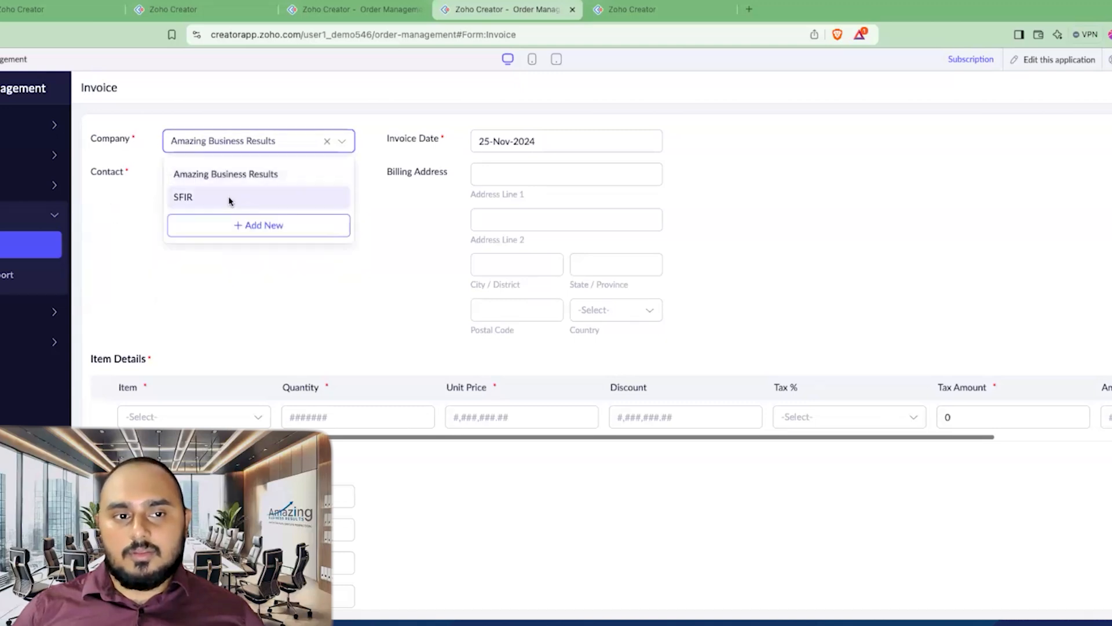
pyautogui.click(191, 197)
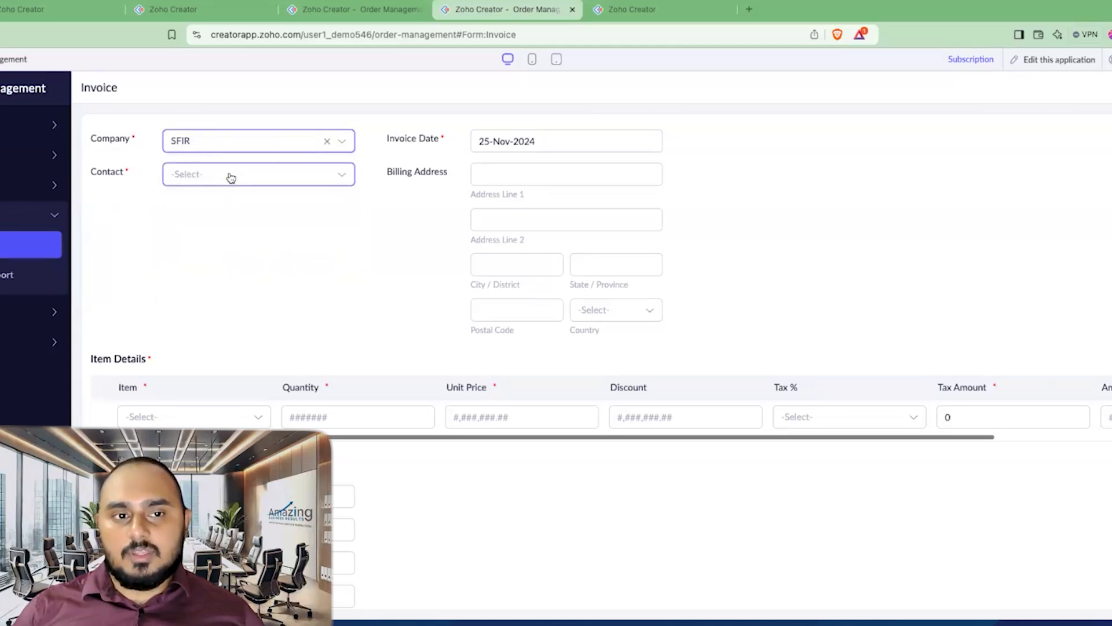
pyautogui.click(221, 177)
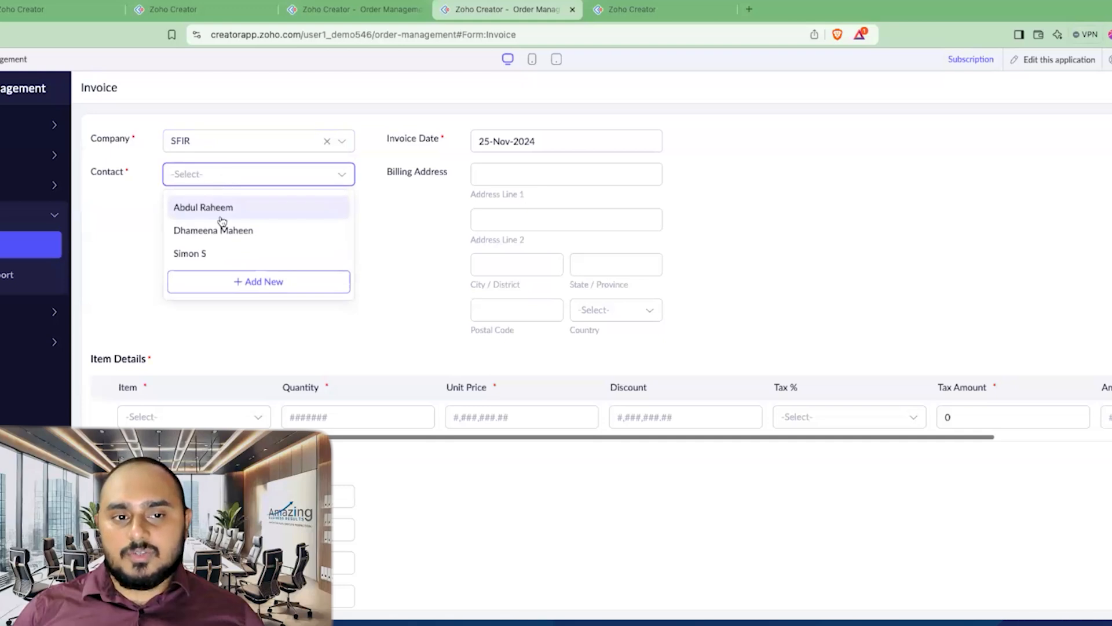
pyautogui.click(112, 217)
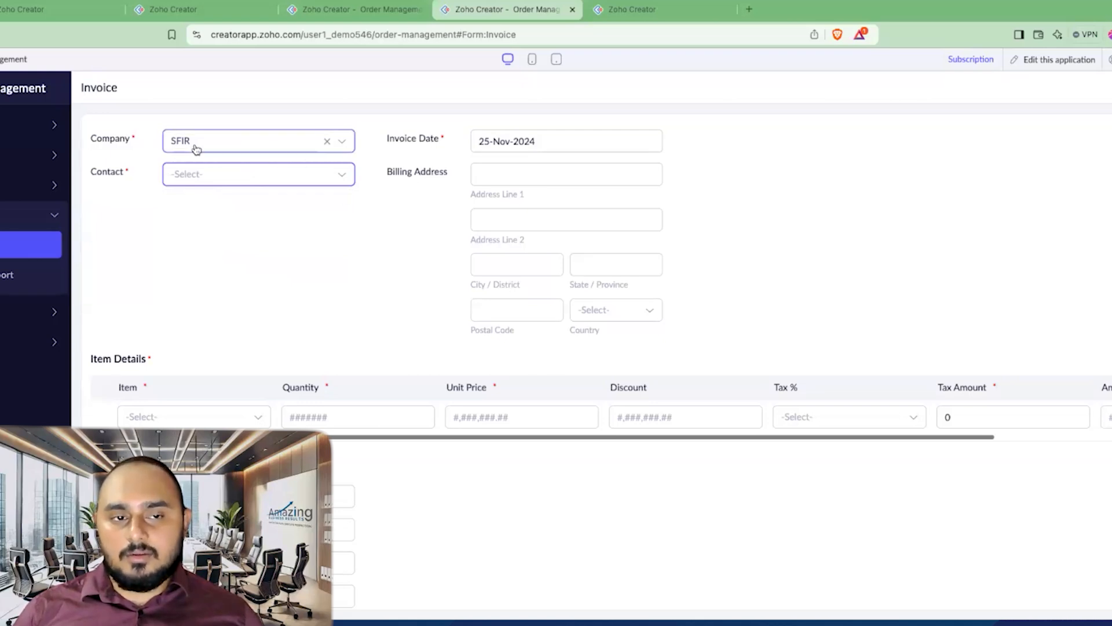
pyautogui.click(1056, 64)
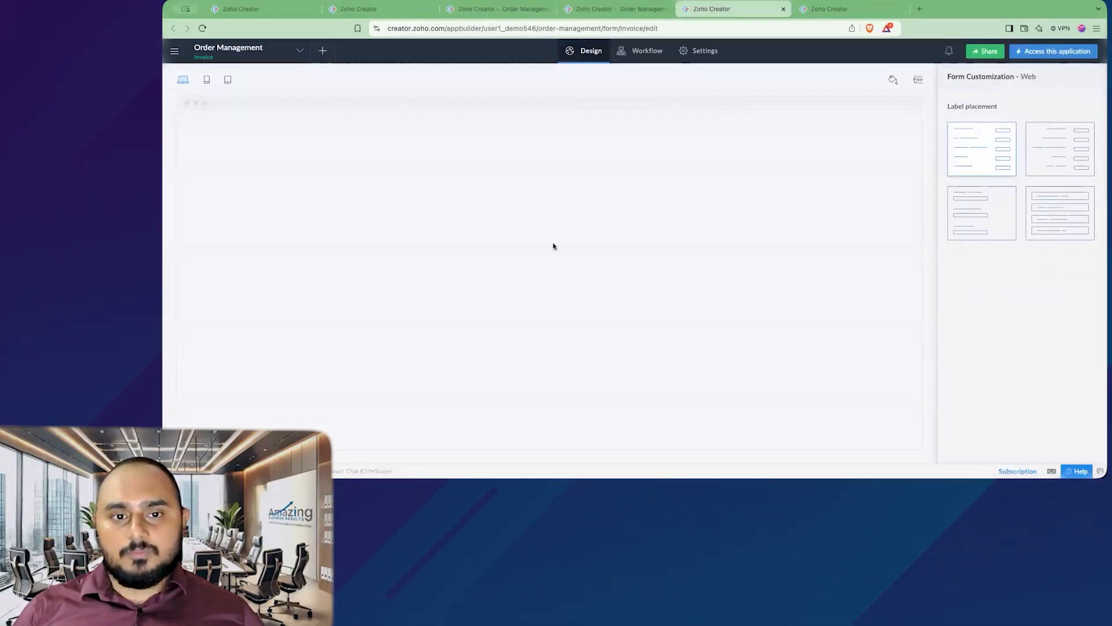
# Step: Give the Contact lookup the filter Company.ID equals input.Company
pyautogui.click(475, 109)
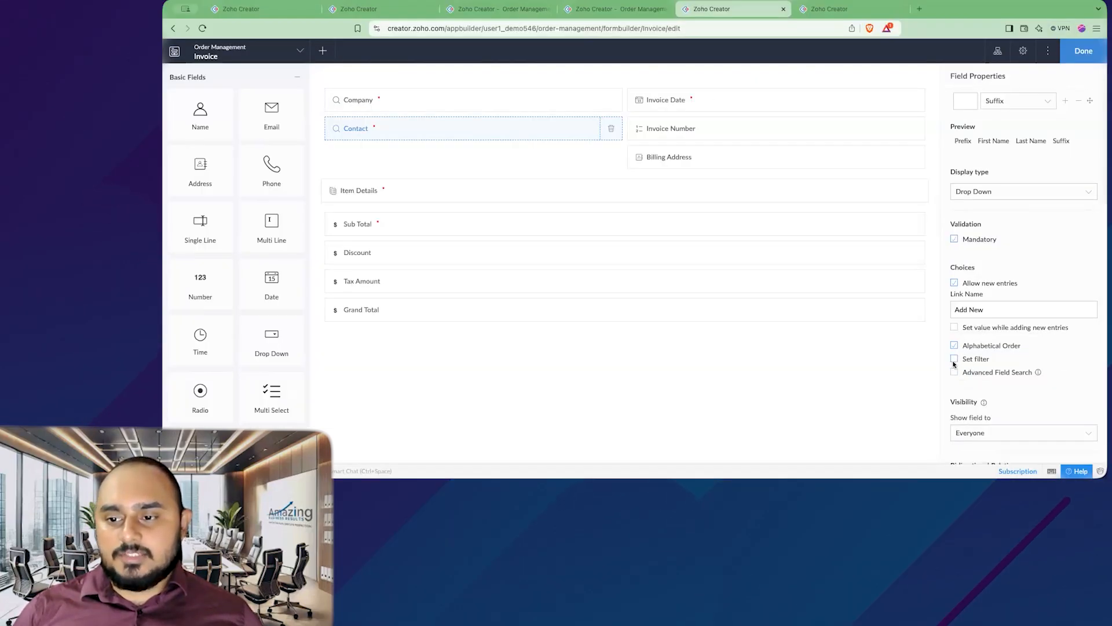
pyautogui.click(954, 360)
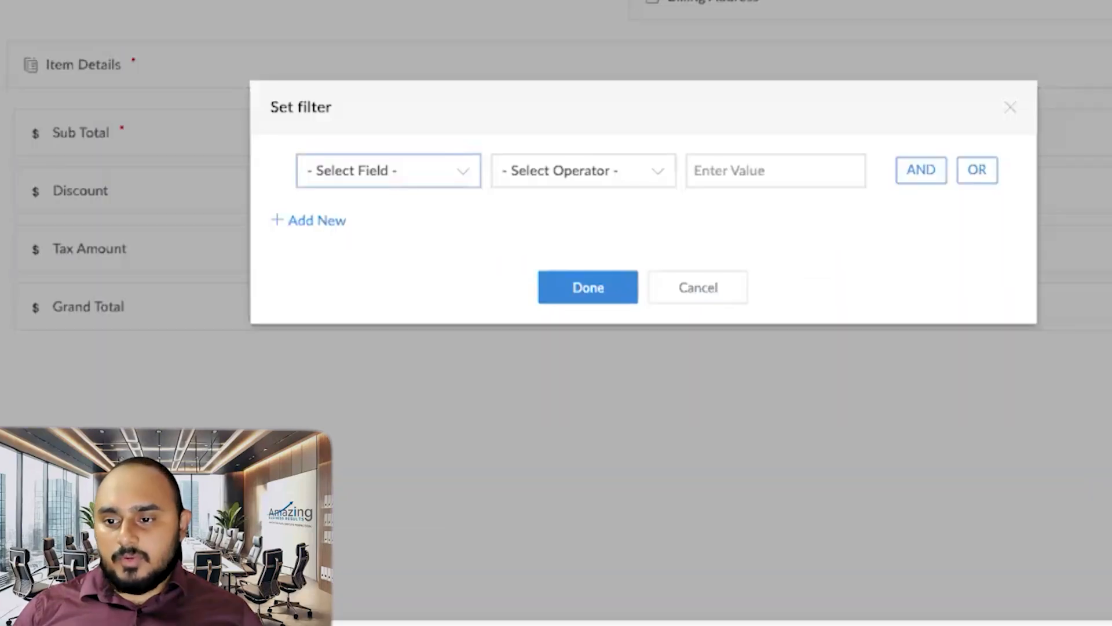
pyautogui.click(426, 173)
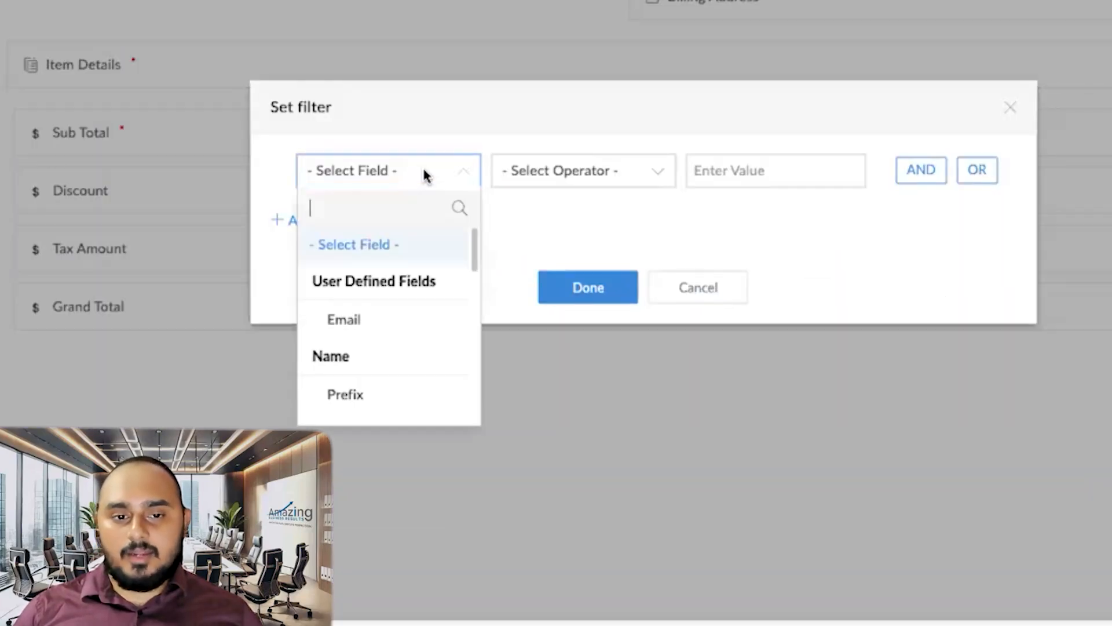
pyautogui.scroll(-5, 384, 313)
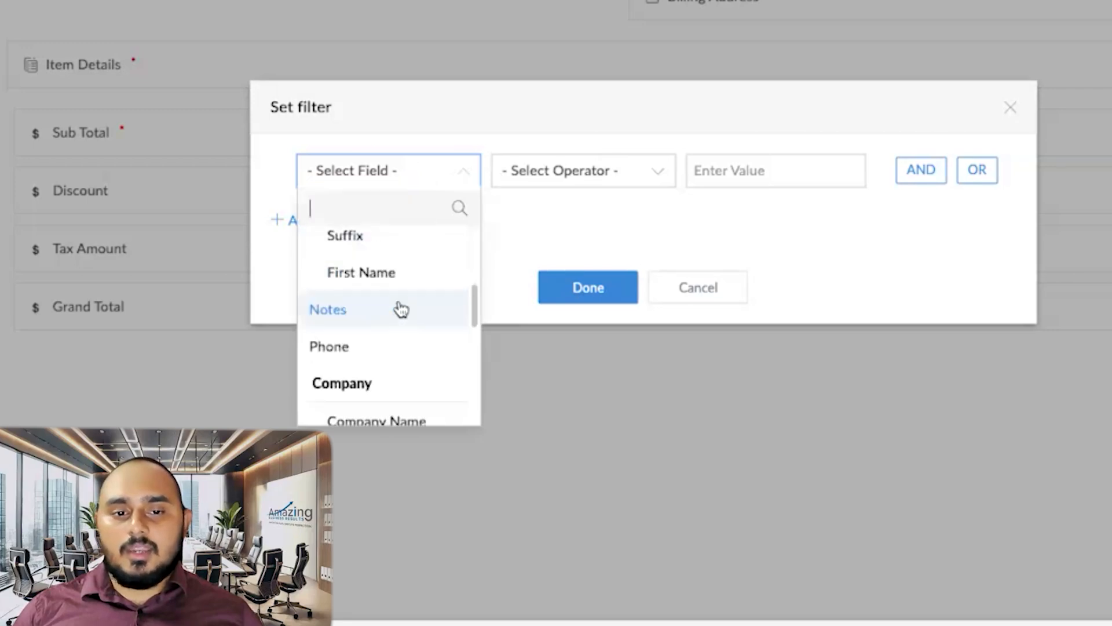
pyautogui.scroll(-3, 393, 318)
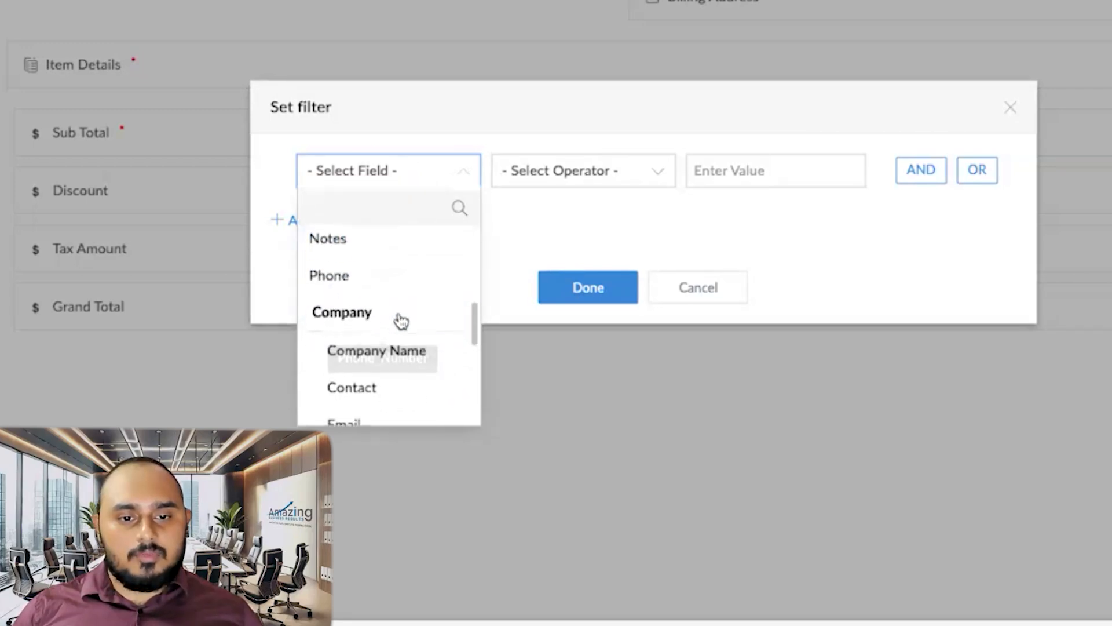
pyautogui.scroll(-3, 429, 338)
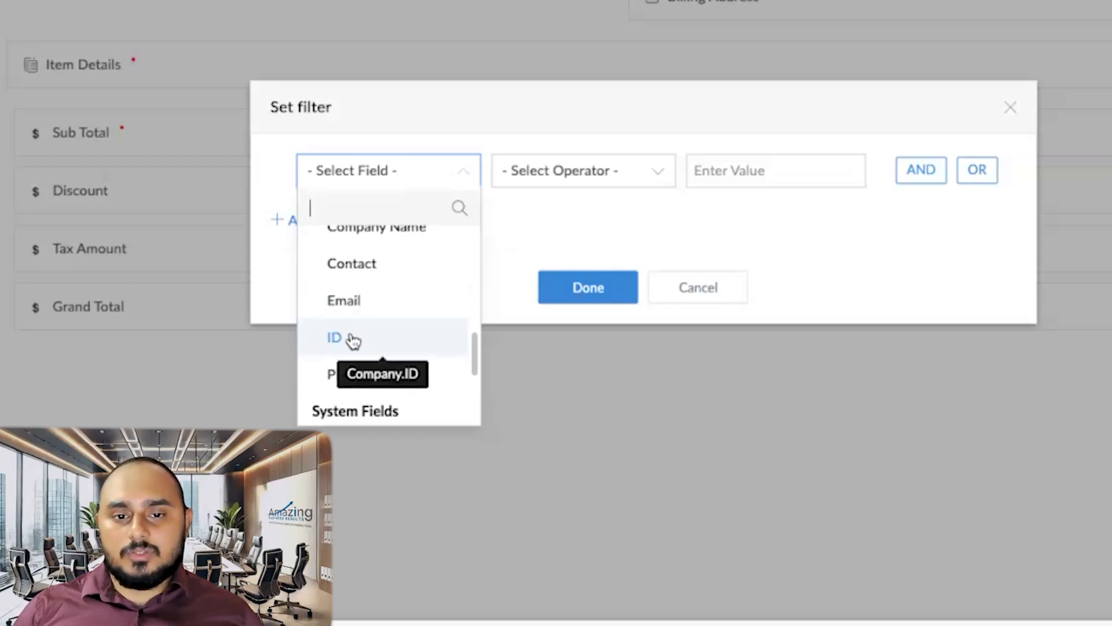
pyautogui.click(353, 340)
pyautogui.click(550, 282)
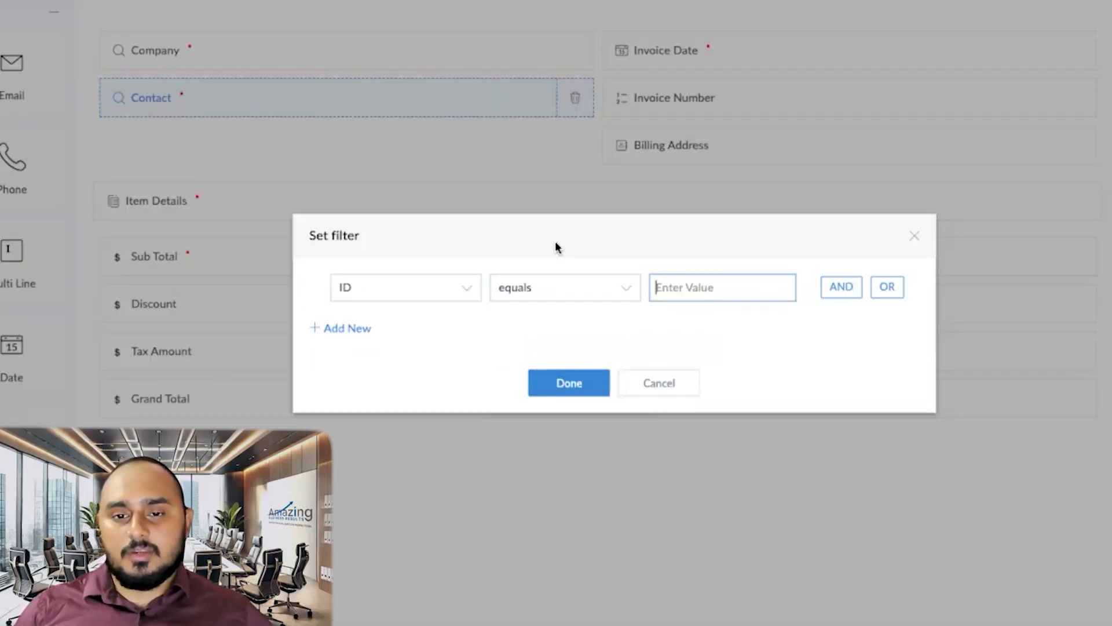
pyautogui.write('input.Company')
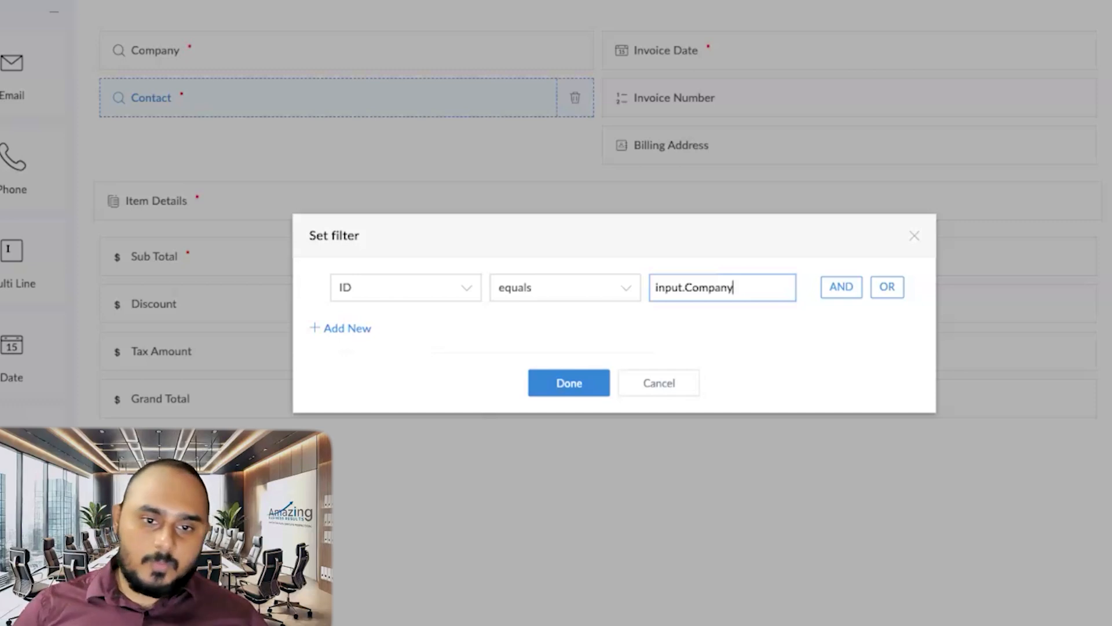
pyautogui.click(565, 382)
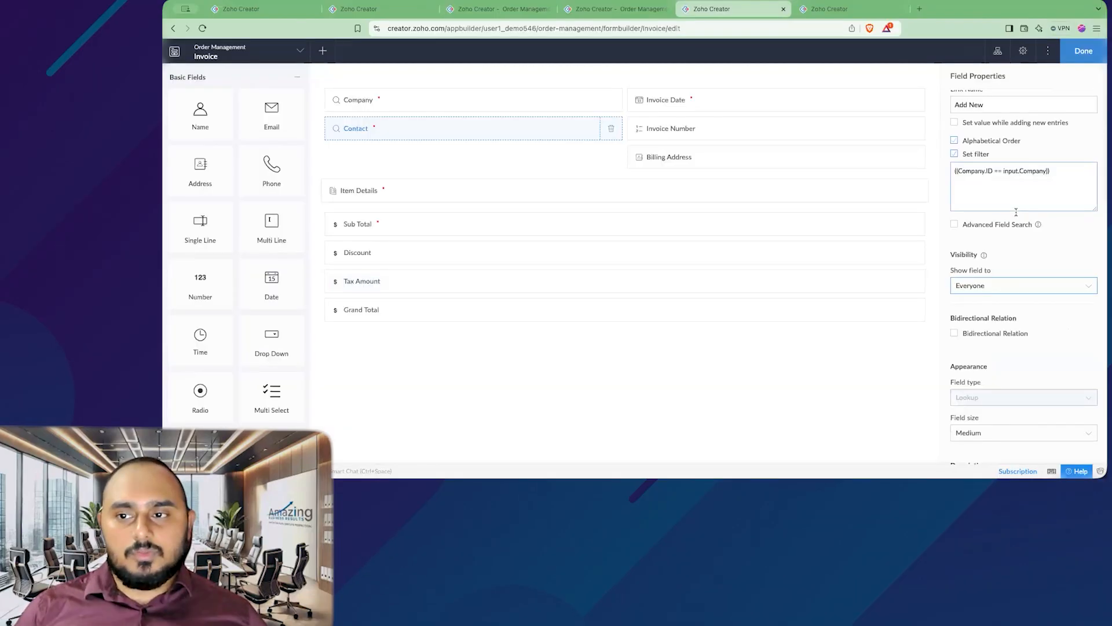
# Step: Save the form and verify the live Invoice lists only SFIR's contact when SFIR is chosen
pyautogui.scroll(3, 996, 241)
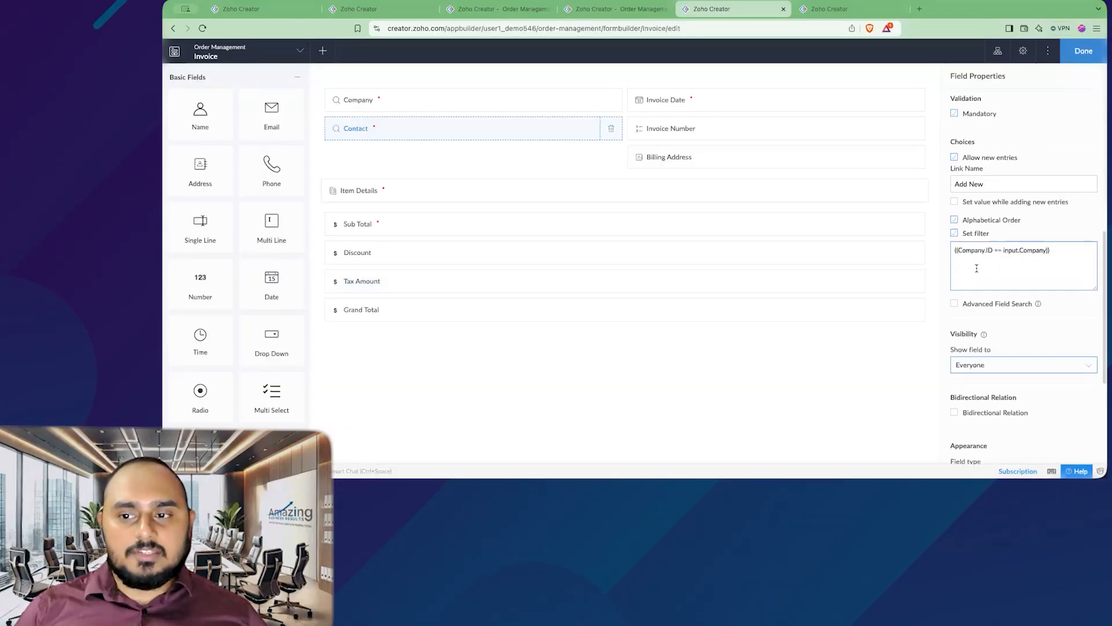
pyautogui.scroll(10, 996, 249)
pyautogui.click(376, 102)
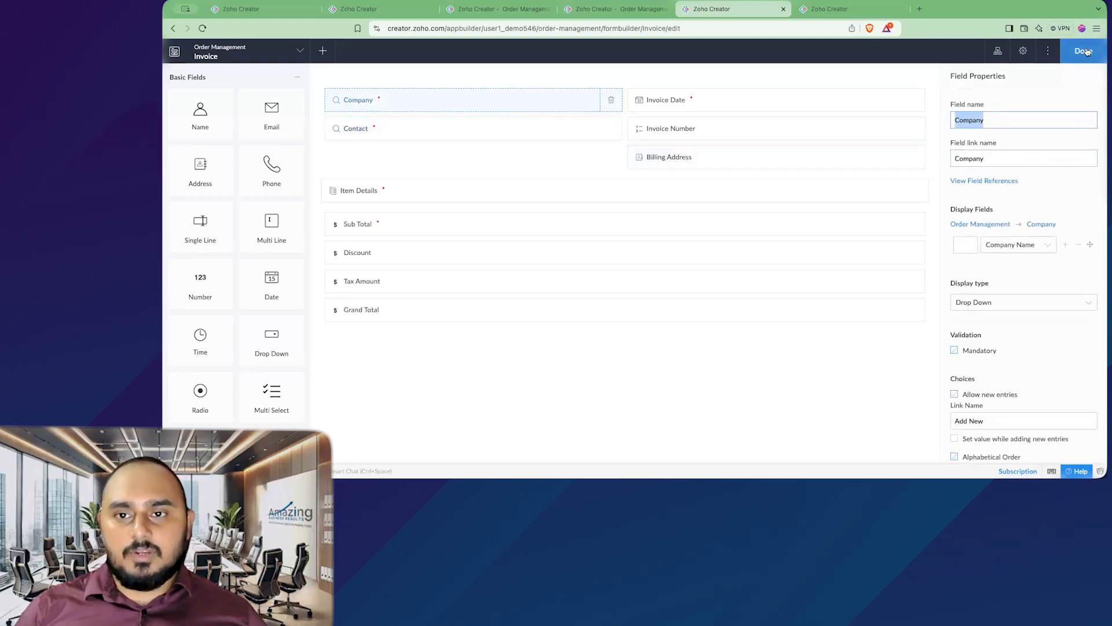
pyautogui.click(1083, 52)
pyautogui.click(596, 9)
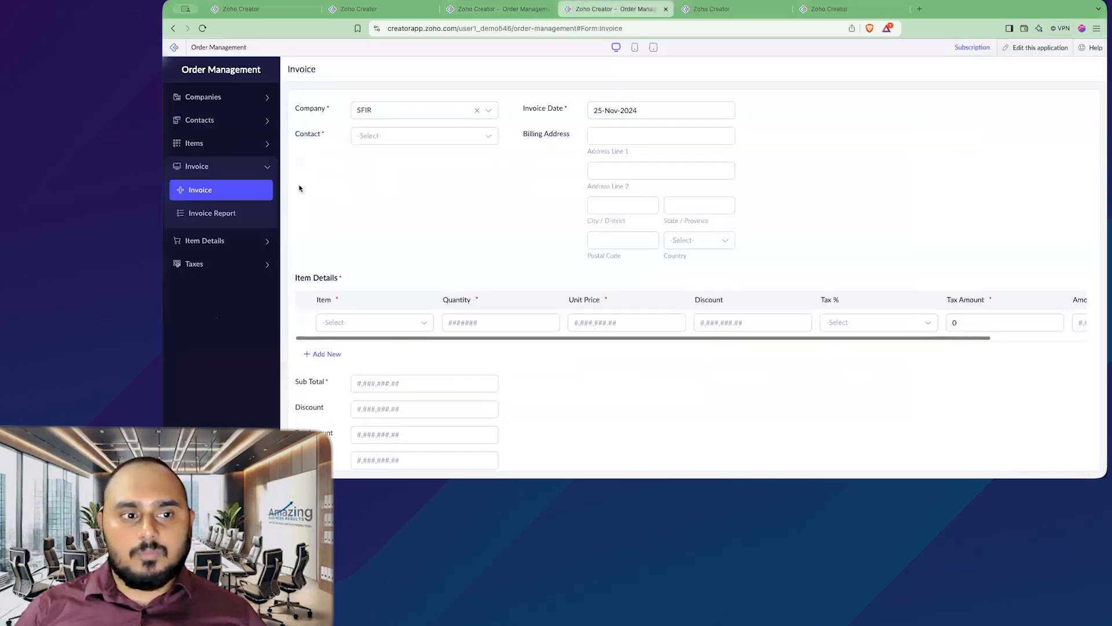
pyautogui.click(248, 193)
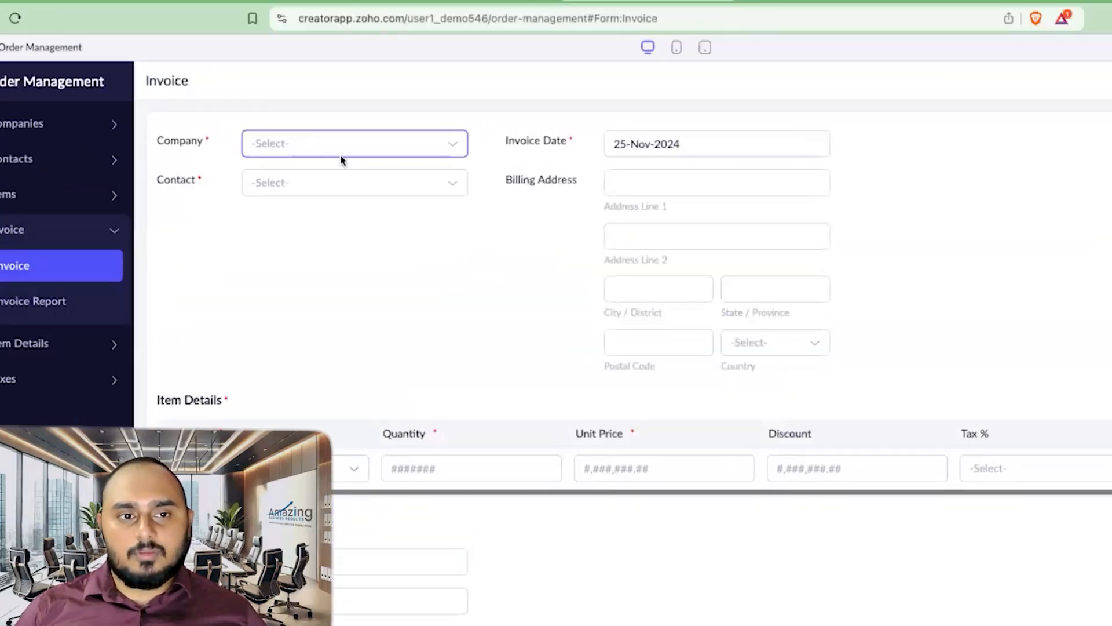
pyautogui.click(413, 114)
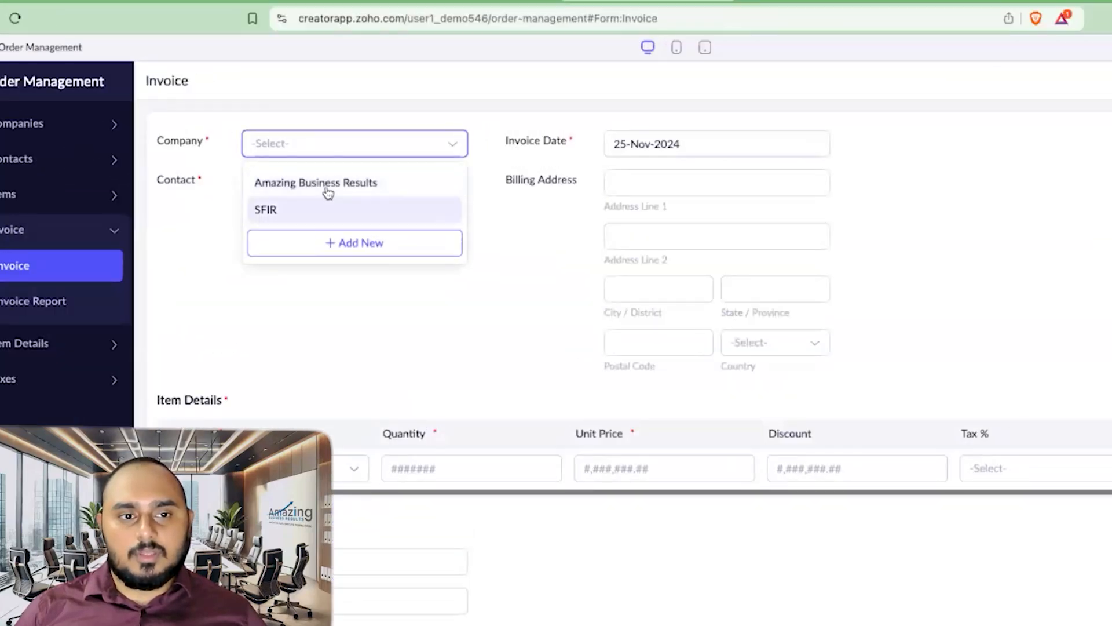
pyautogui.click(315, 210)
pyautogui.click(307, 188)
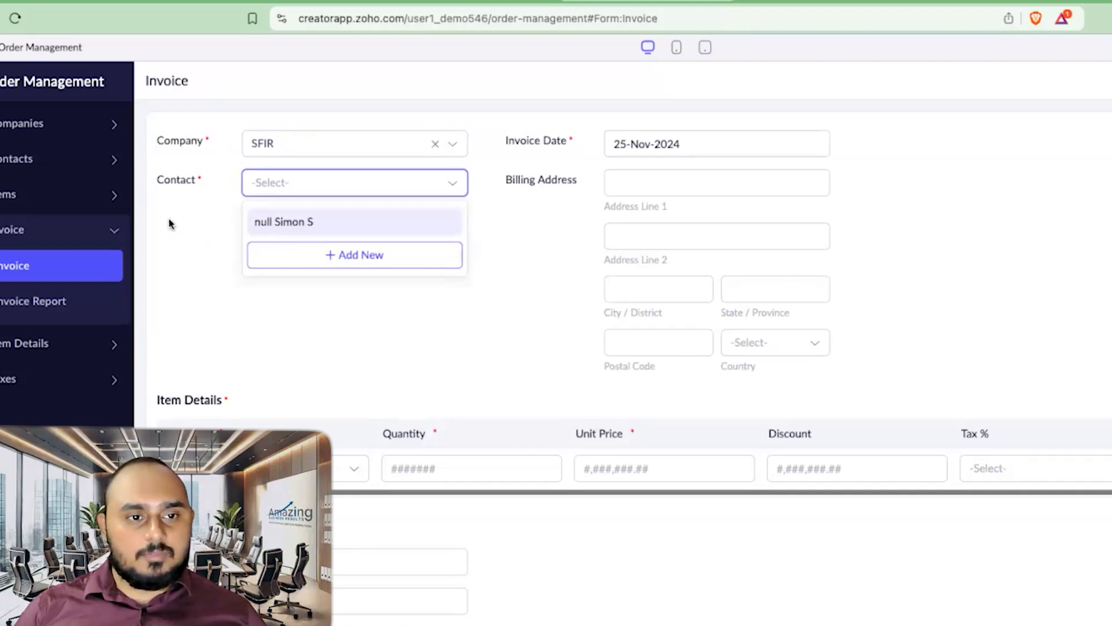
# Step: Inspect the SFIR contact's record in the All Contacts report
pyautogui.click(58, 160)
pyautogui.click(75, 231)
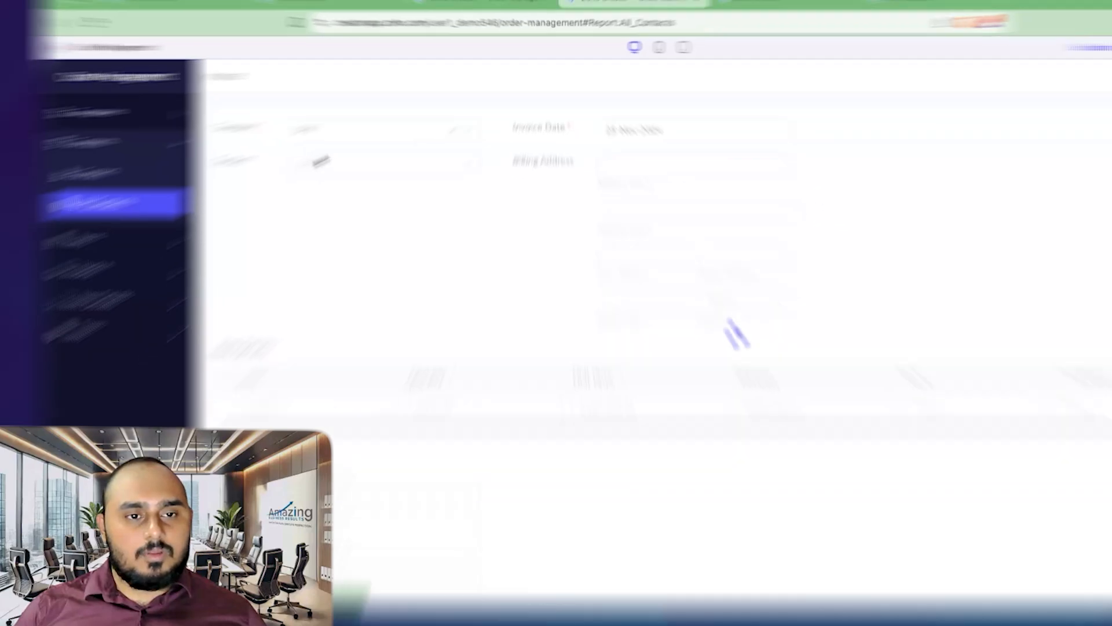
pyautogui.click(366, 118)
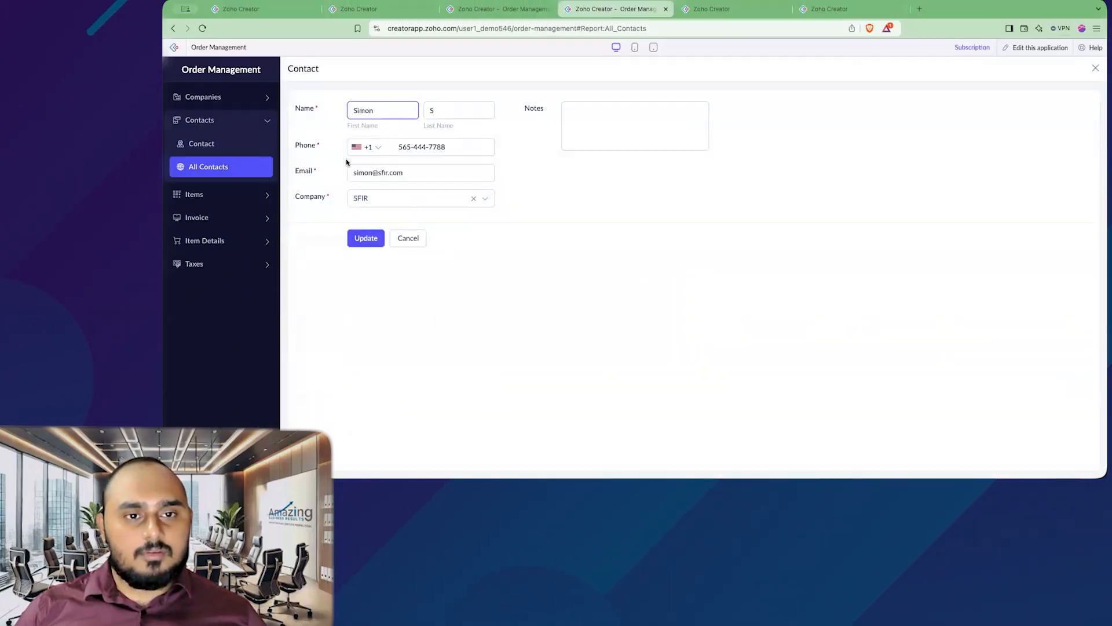
pyautogui.click(408, 238)
# Step: On a fresh Invoice, check the contacts offered for Amazing Business Results, then return to the builder
pyautogui.click(206, 214)
pyautogui.click(216, 191)
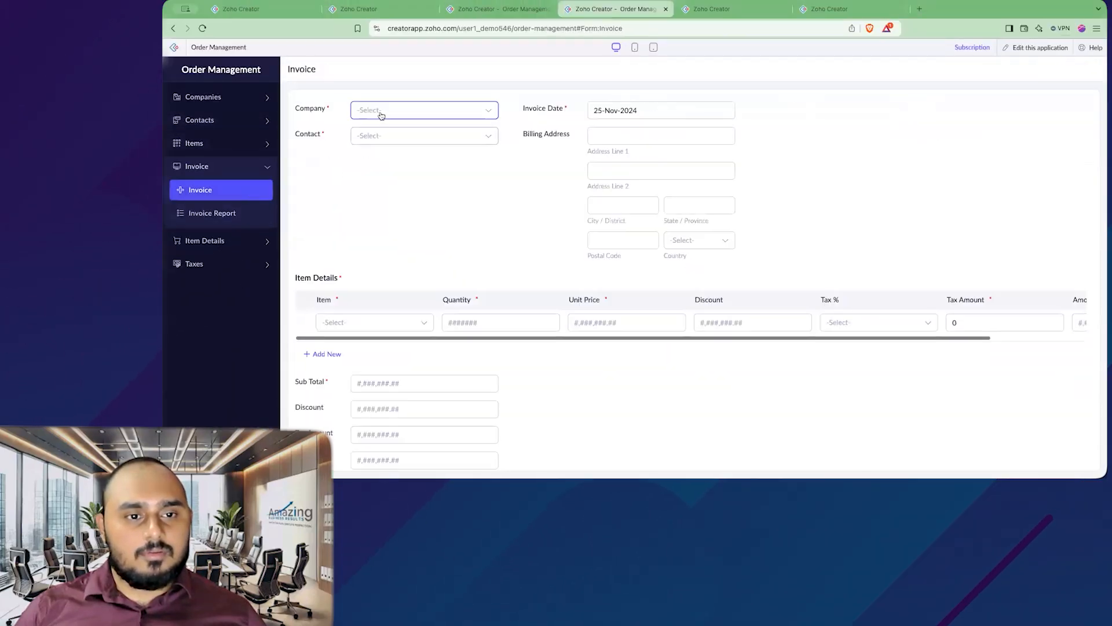
pyautogui.click(380, 115)
pyautogui.click(397, 155)
pyautogui.click(397, 116)
pyautogui.click(410, 138)
pyautogui.click(409, 141)
pyautogui.click(539, 174)
pyautogui.click(729, 10)
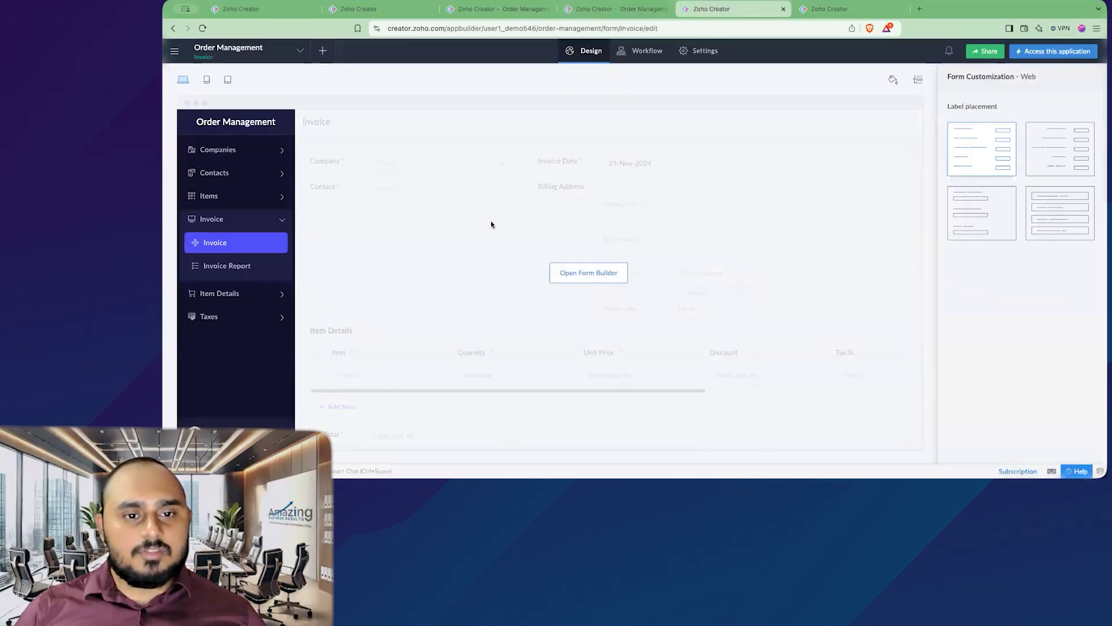
# Step: Remove Prefix and Suffix from the Contact field's display and check the live list
pyautogui.click(491, 225)
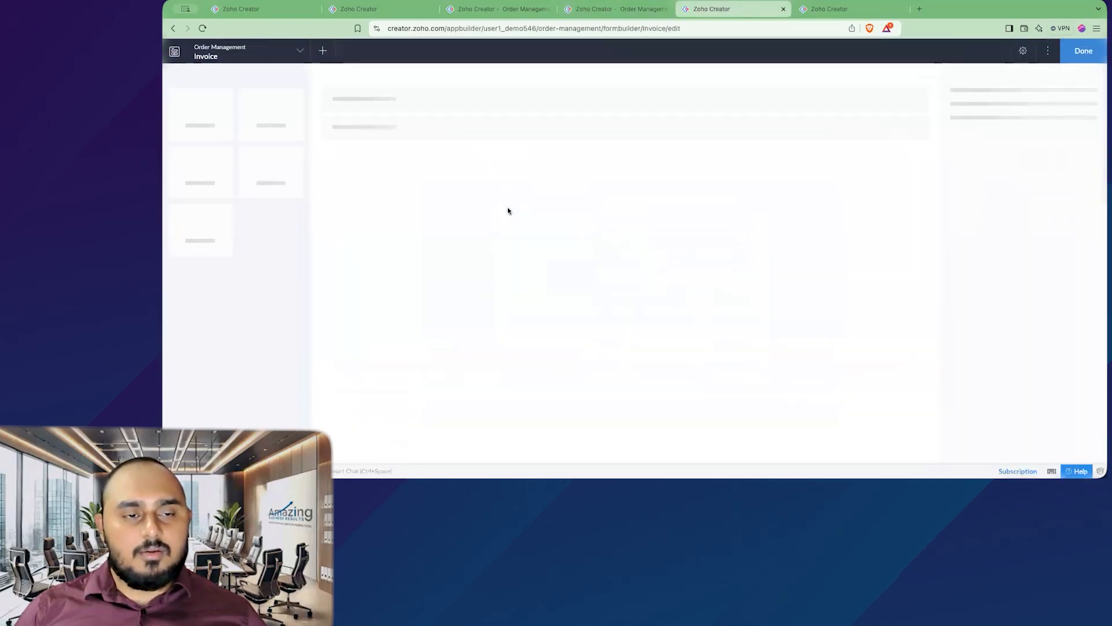
pyautogui.click(451, 130)
pyautogui.click(1078, 246)
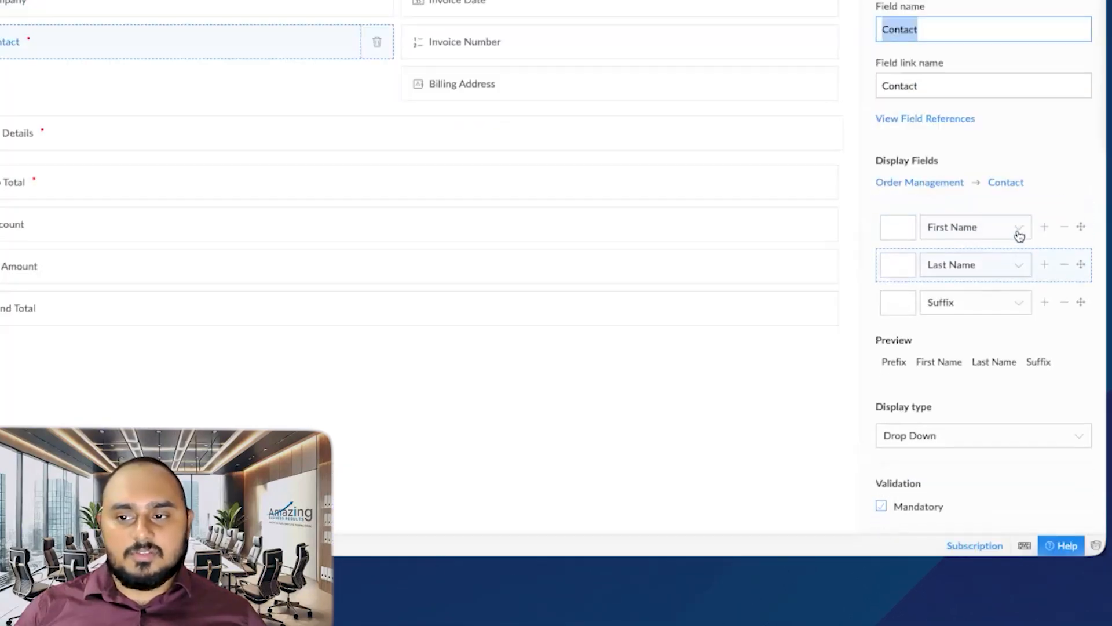
pyautogui.click(1063, 294)
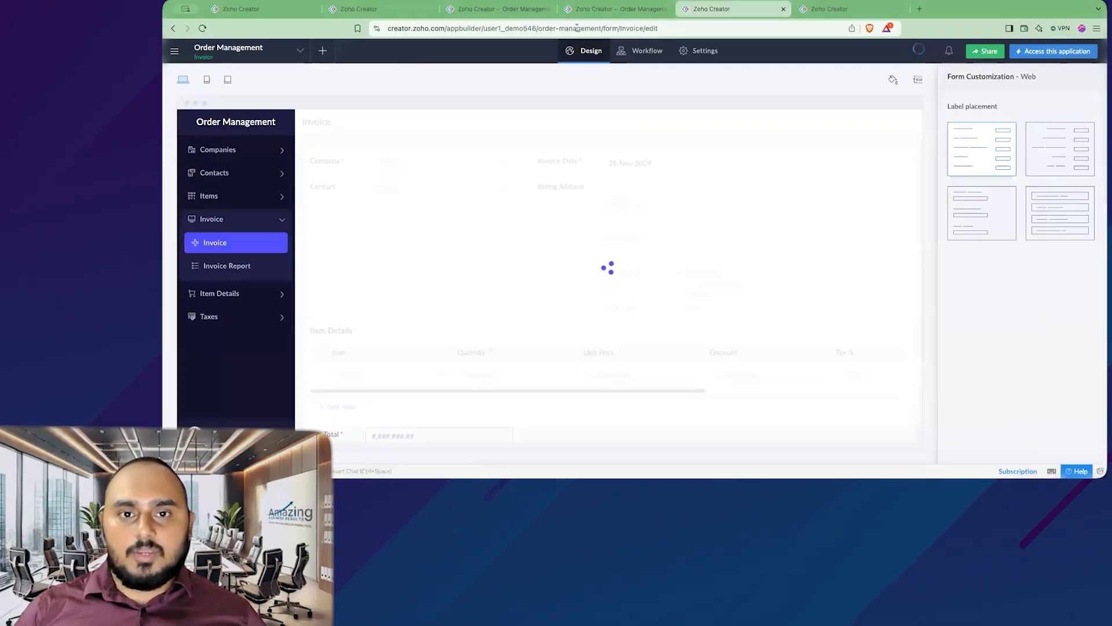
pyautogui.click(611, 9)
pyautogui.click(406, 136)
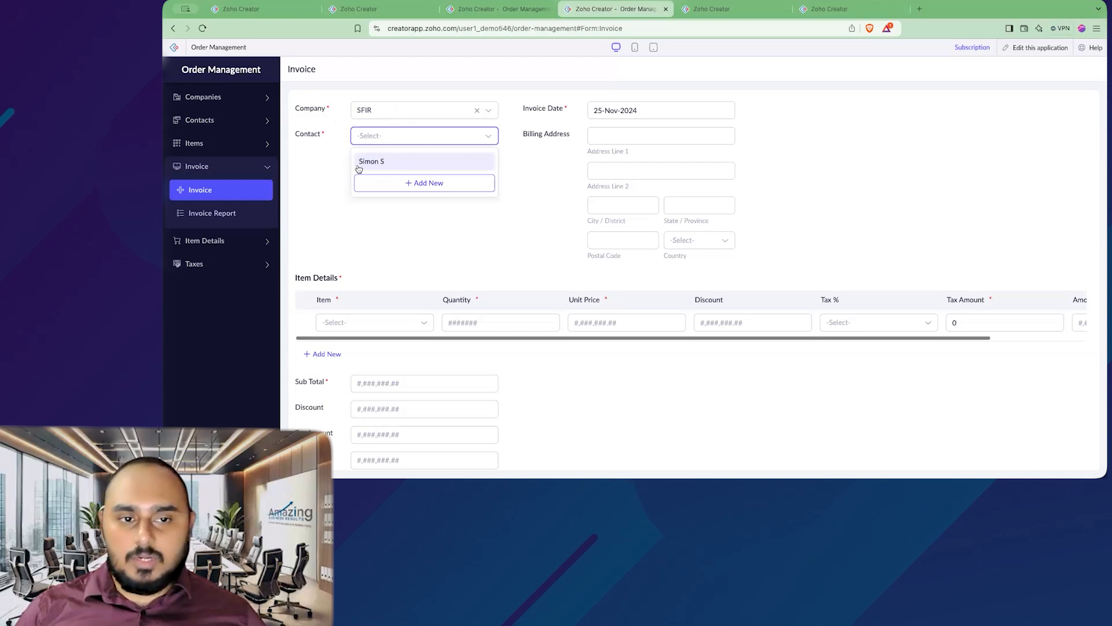
# Step: Choose Amazing Business Results as Company and review its two contacts without selecting one
pyautogui.click(394, 112)
pyautogui.click(395, 135)
pyautogui.click(381, 136)
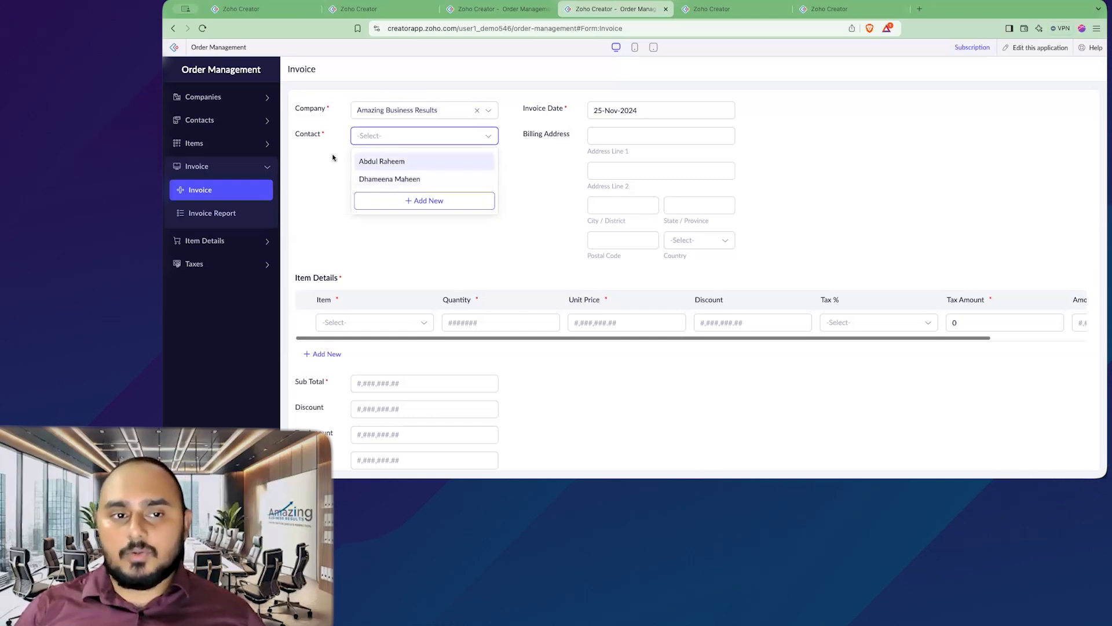
pyautogui.click(325, 179)
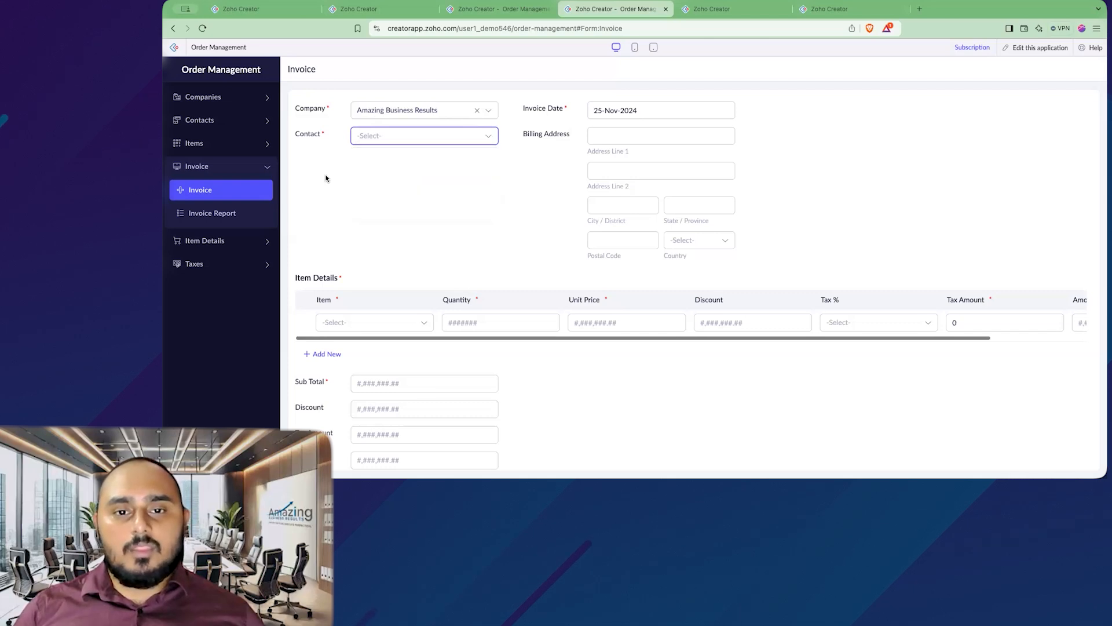
pyautogui.scroll(-2, 458, 260)
pyautogui.scroll(2, 333, 176)
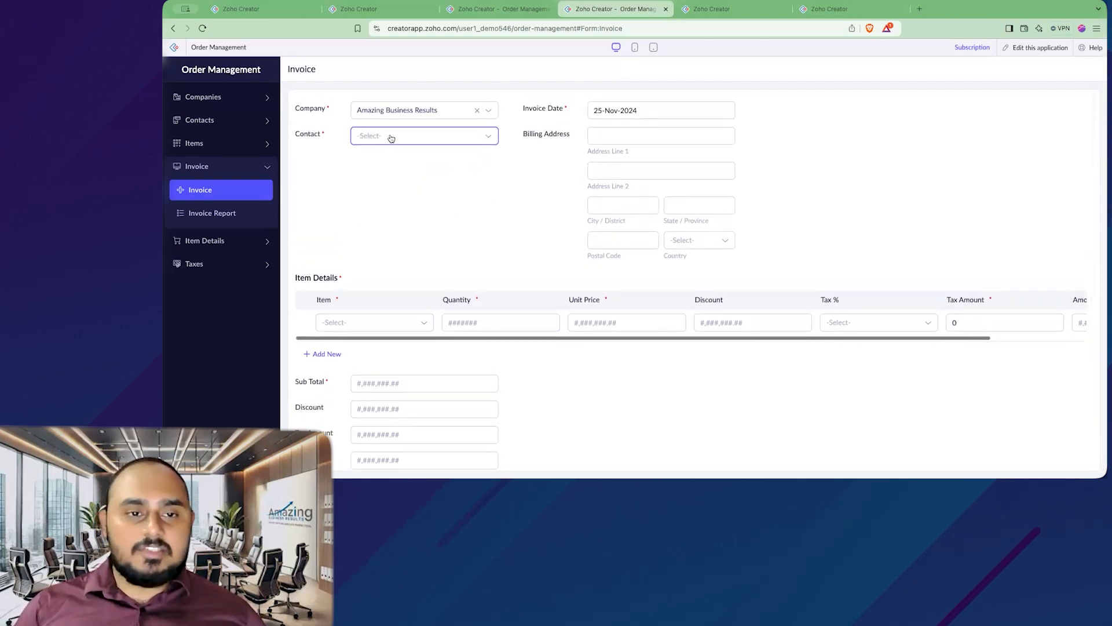
pyautogui.click(432, 137)
pyautogui.click(304, 201)
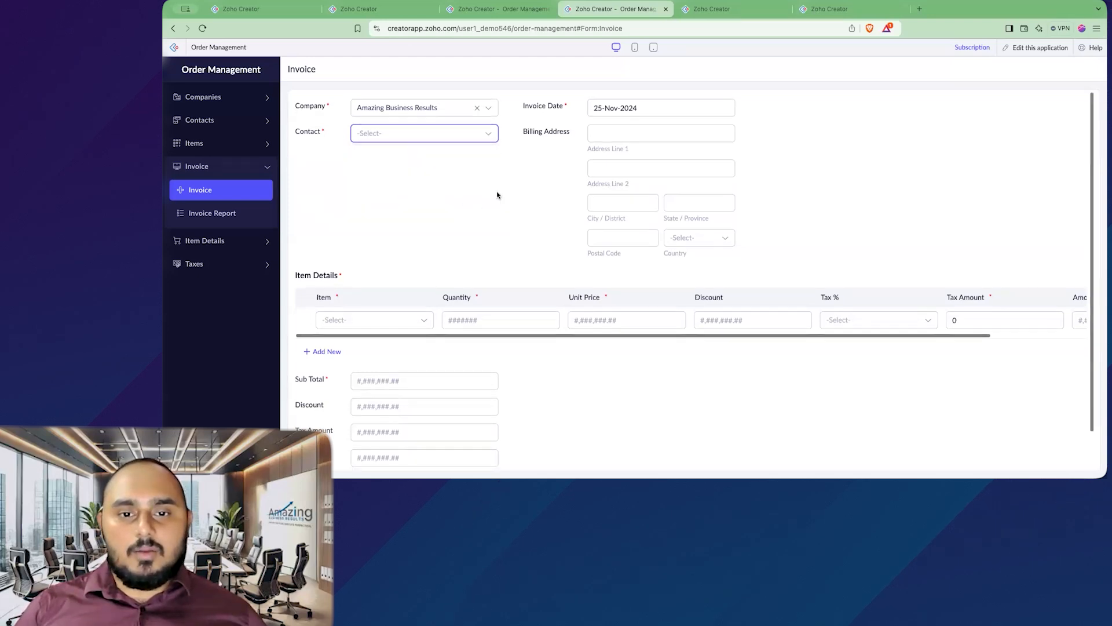
pyautogui.scroll(-2, 446, 272)
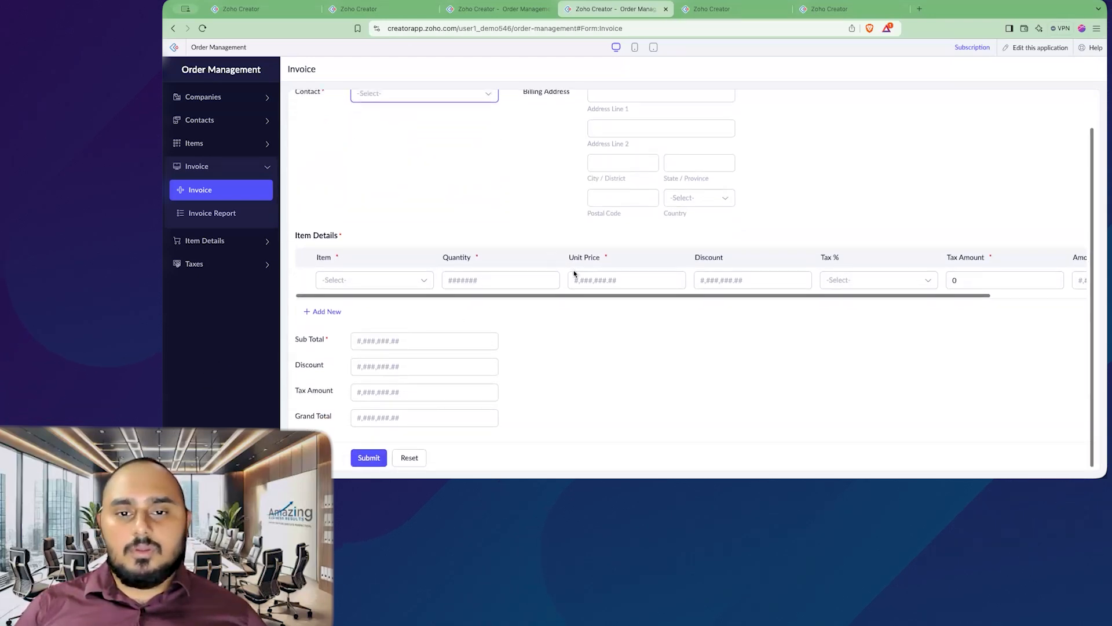
pyautogui.scroll(2, 570, 275)
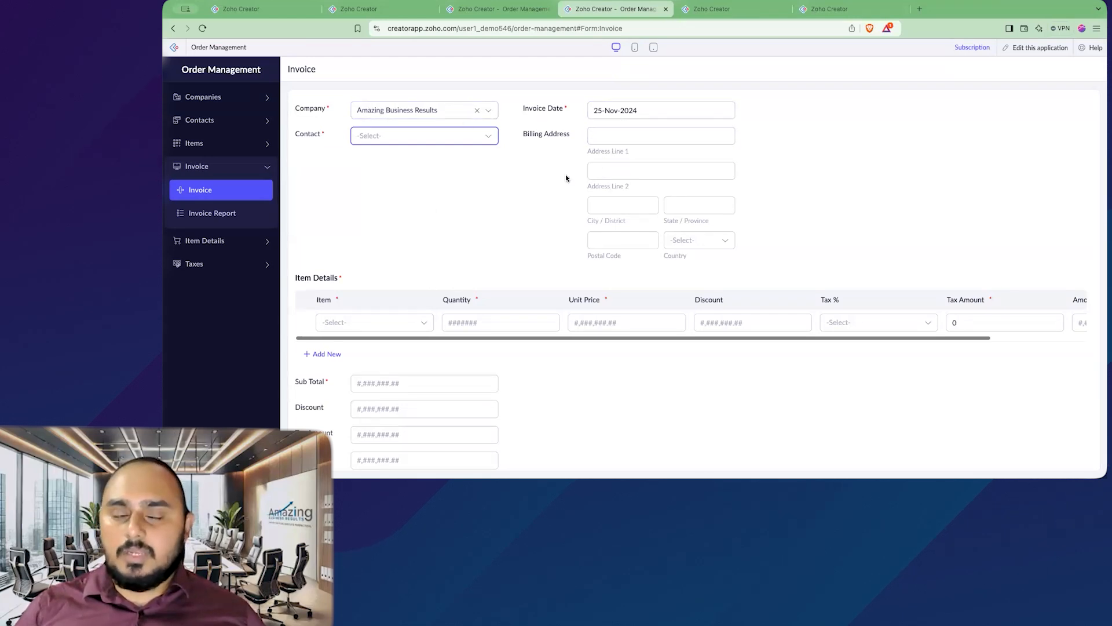
# Step: Edit Amazing Business Results from All Companies, setting the phone country to United States
pyautogui.click(238, 97)
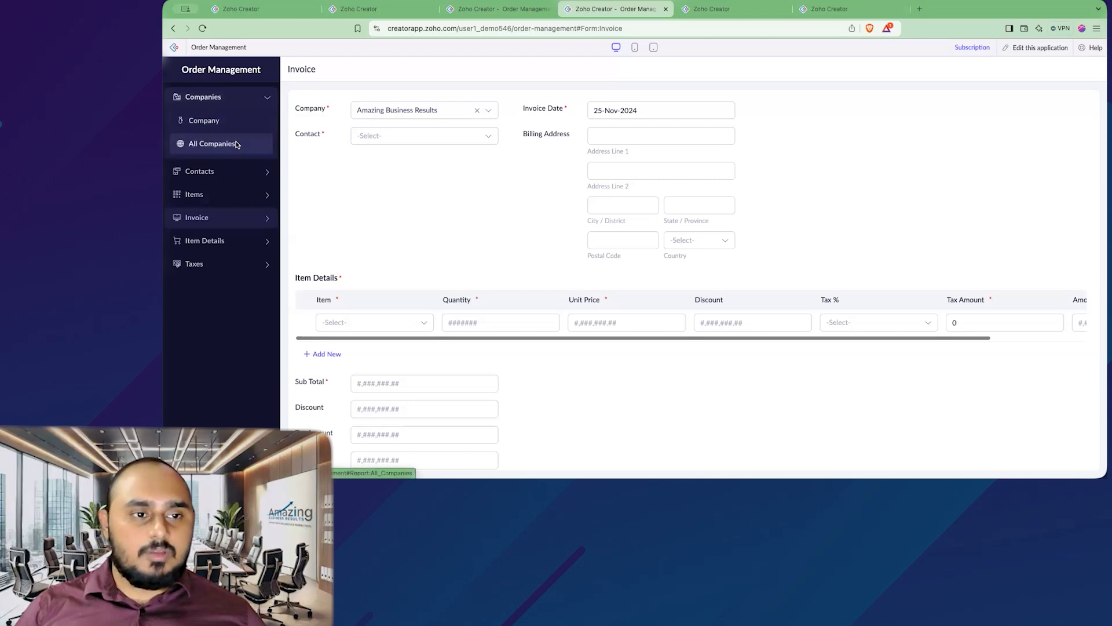
pyautogui.click(225, 143)
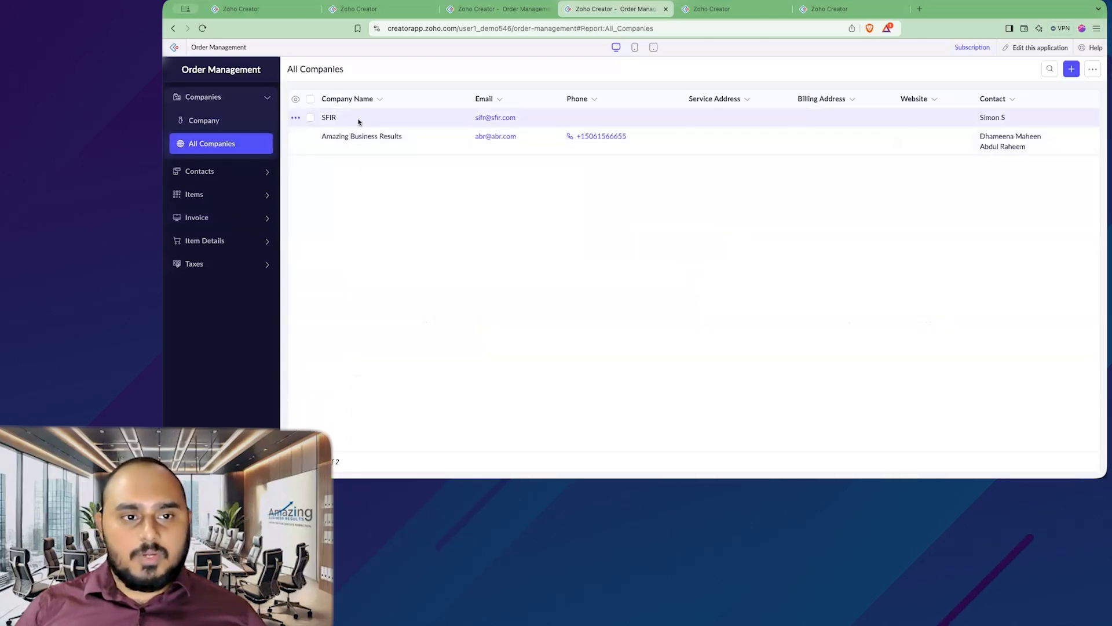
pyautogui.click(428, 150)
pyautogui.click(387, 162)
# Step: Fill in the company's service address street, city, state and postal code, with country United States
pyautogui.scroll(-20, 473, 204)
pyautogui.click(451, 259)
pyautogui.click(682, 110)
pyautogui.click(643, 179)
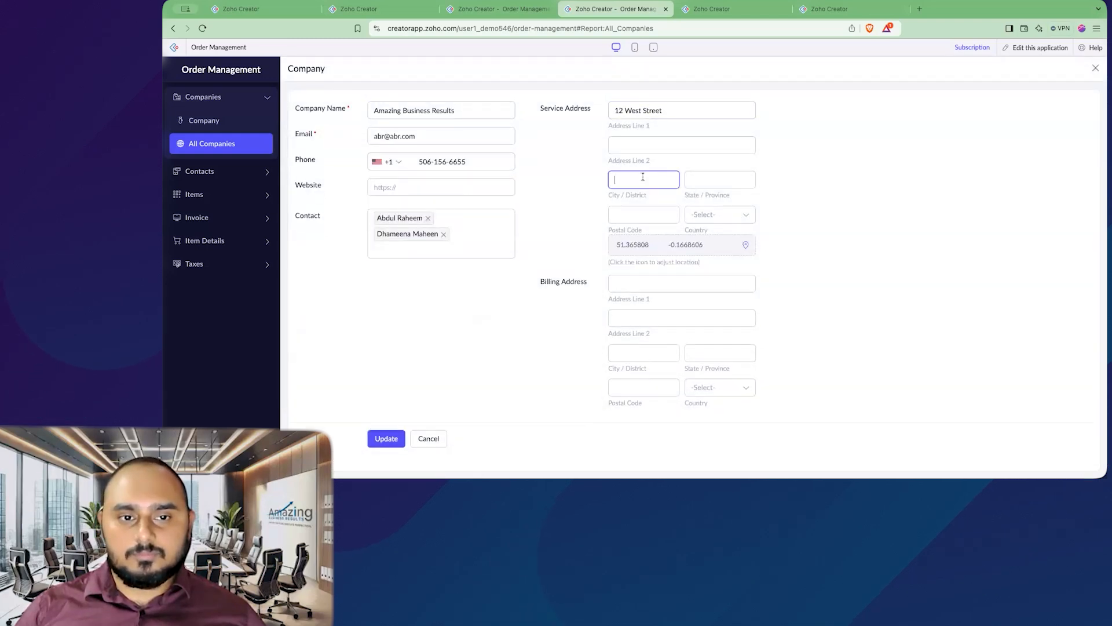
pyautogui.write('Los Angles')
pyautogui.press('Tab')
pyautogui.write('California')
pyautogui.press('Tab')
pyautogui.write('900001')
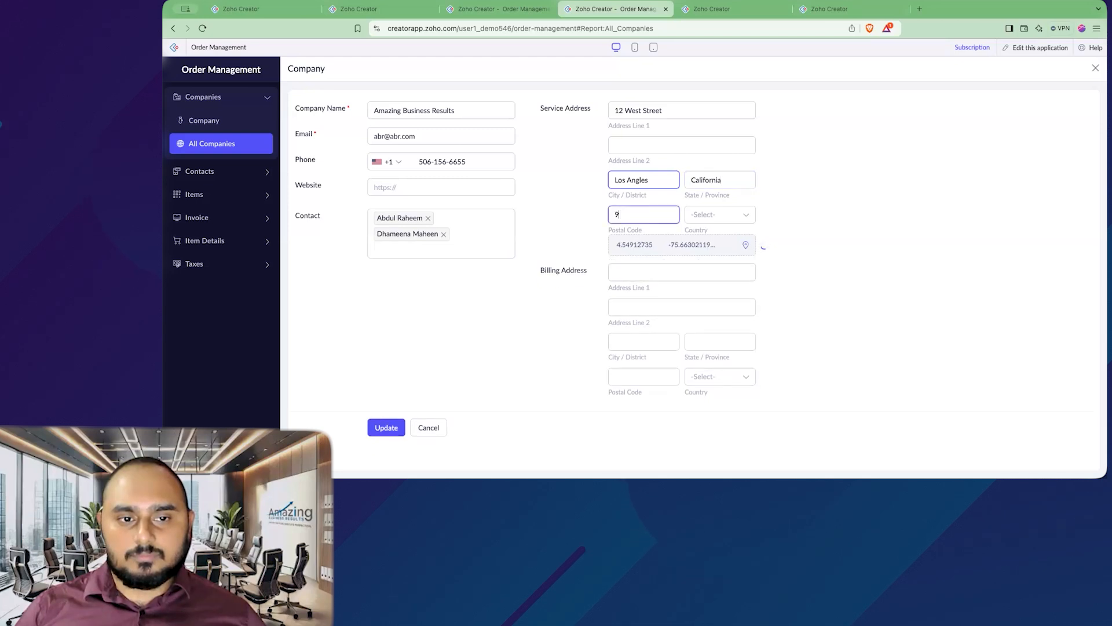
pyautogui.click(720, 215)
pyautogui.write('uni')
pyautogui.click(716, 334)
# Step: Enter the same billing address with country United States, update the record, and open SFIR for editing
pyautogui.click(661, 281)
pyautogui.click(644, 353)
pyautogui.doubleClick(631, 215)
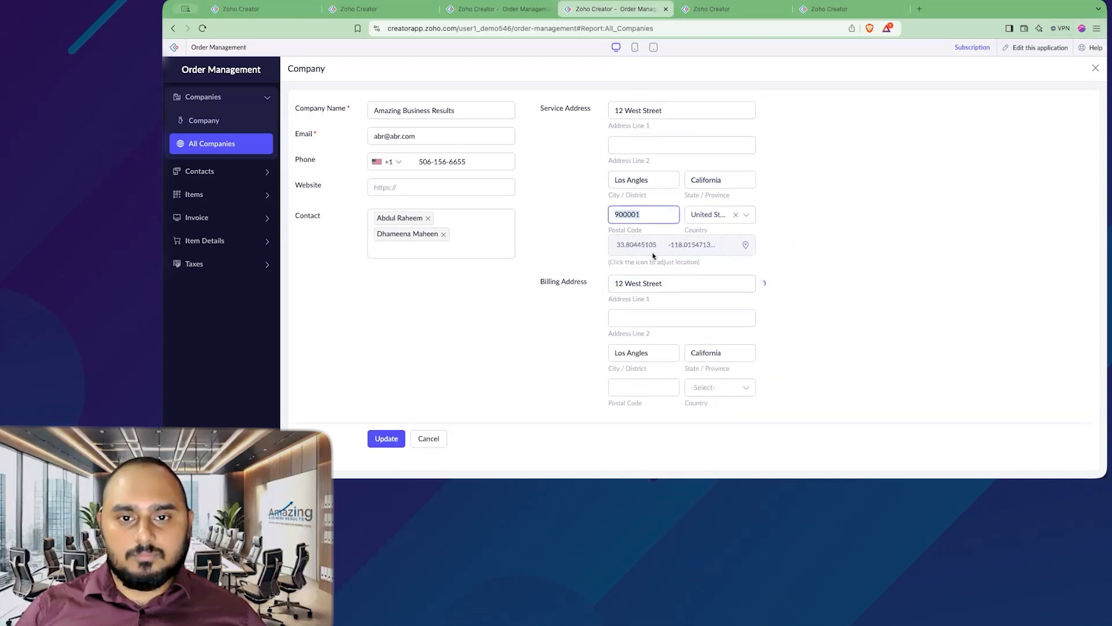
pyautogui.click(720, 388)
pyautogui.write('state')
pyautogui.click(717, 367)
pyautogui.click(386, 439)
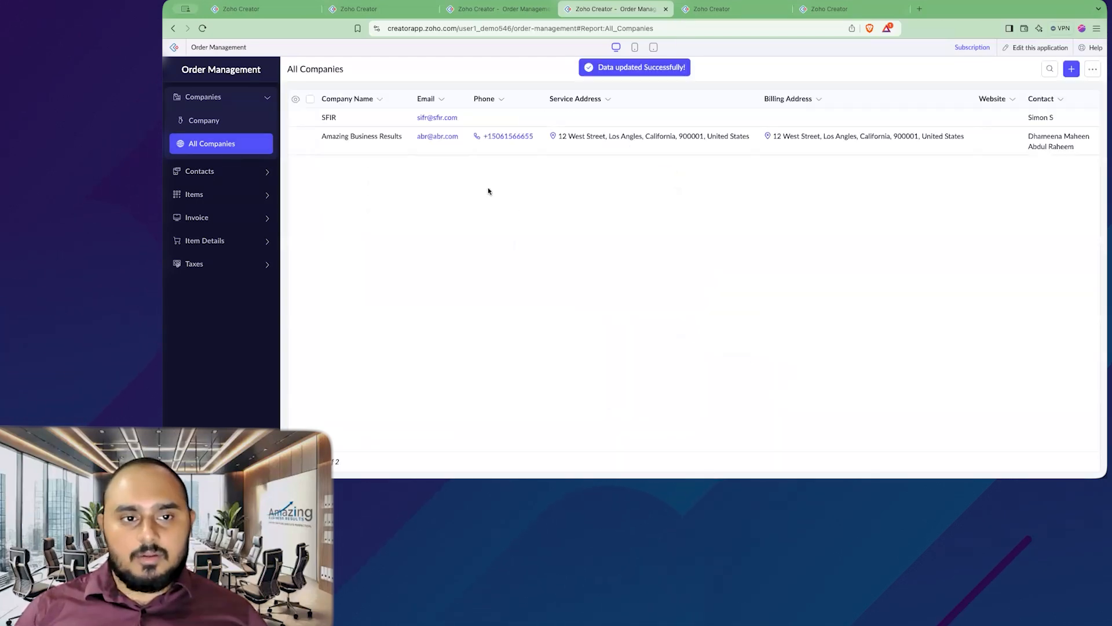
pyautogui.rightClick(348, 117)
pyautogui.click(365, 128)
# Step: Choose Amazing Business Results on the Invoice, then open the builder's Workflow page
pyautogui.click(674, 274)
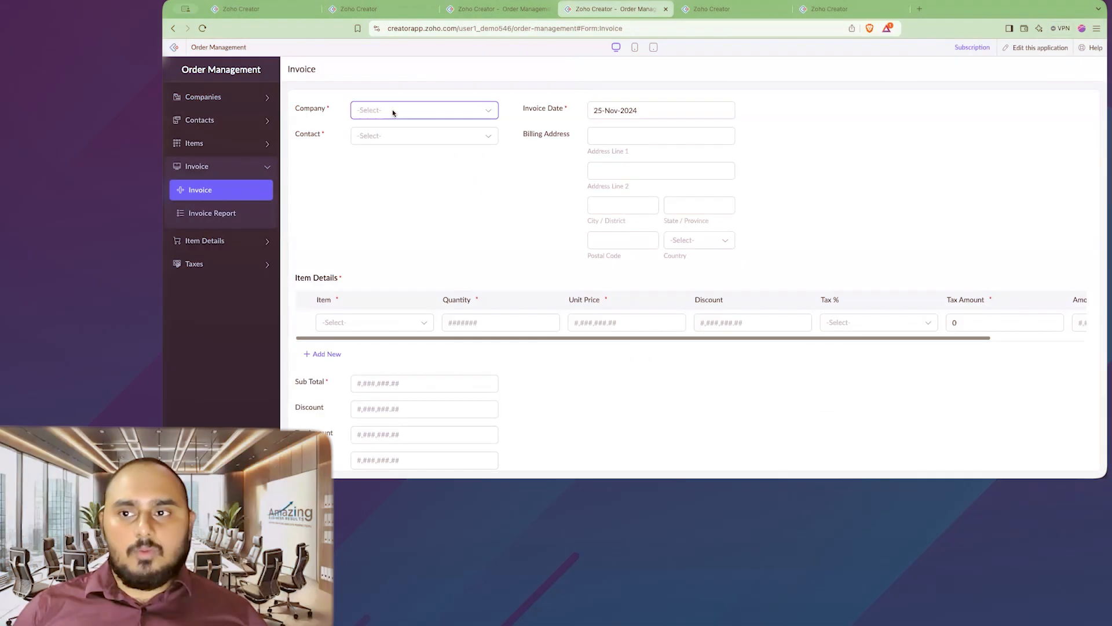
pyautogui.click(391, 109)
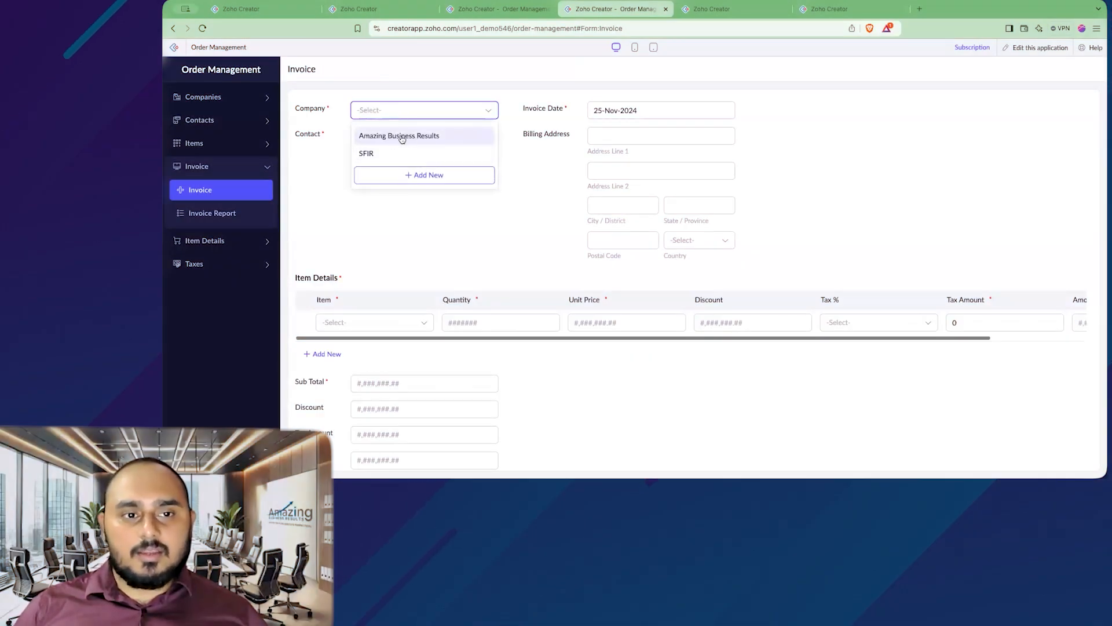
pyautogui.click(493, 136)
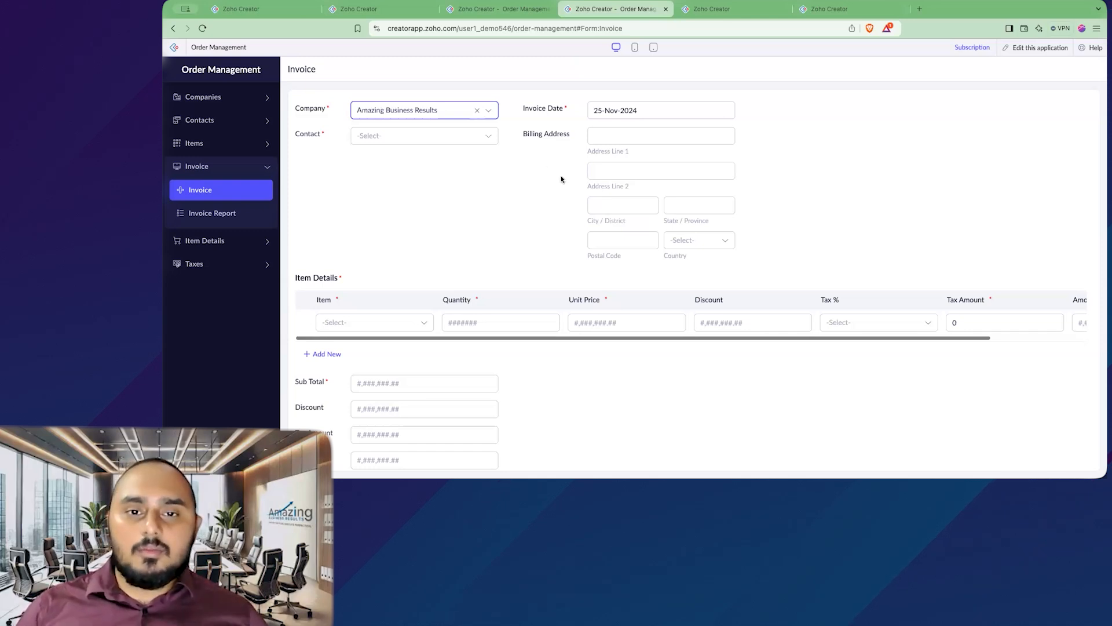
pyautogui.click(508, 219)
pyautogui.click(707, 9)
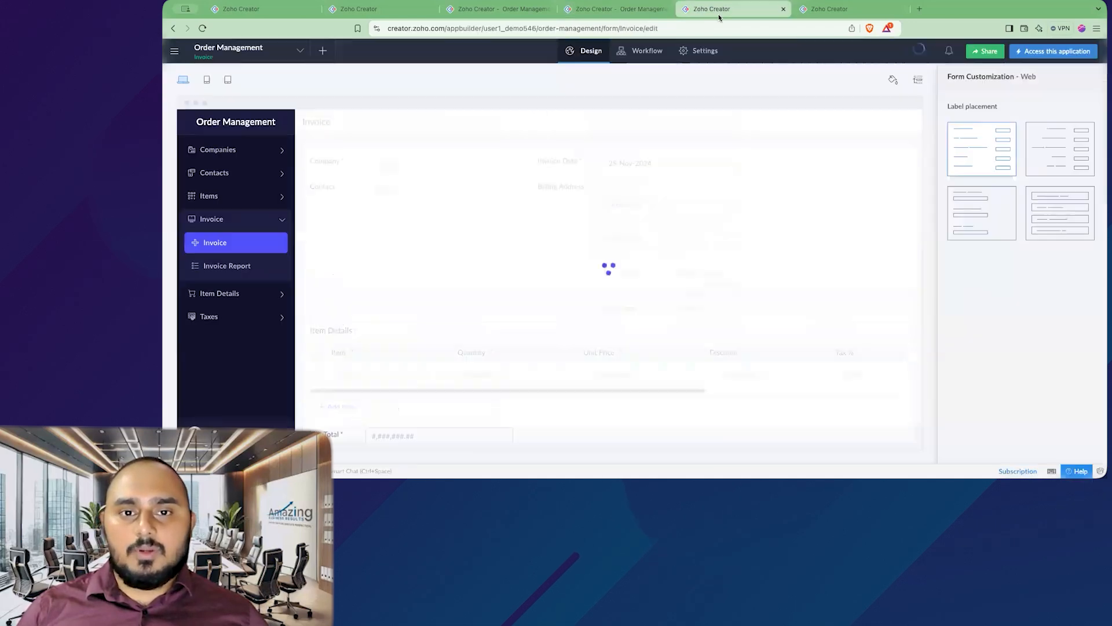
pyautogui.click(647, 54)
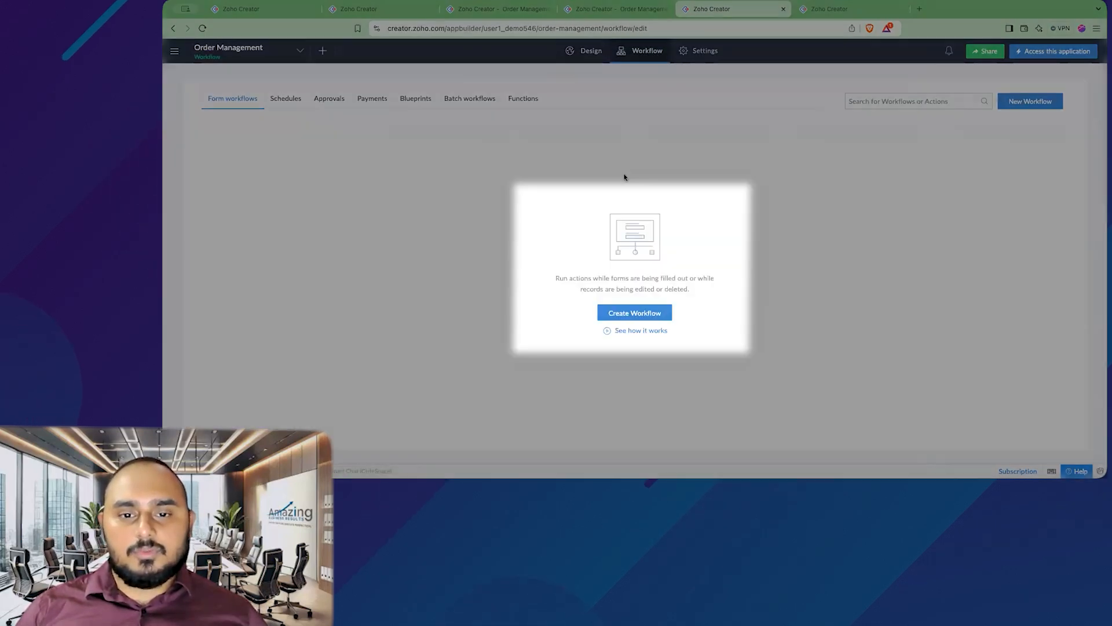
# Step: Start a new workflow on the Invoice form, running when records are Created or Edited
pyautogui.click(649, 316)
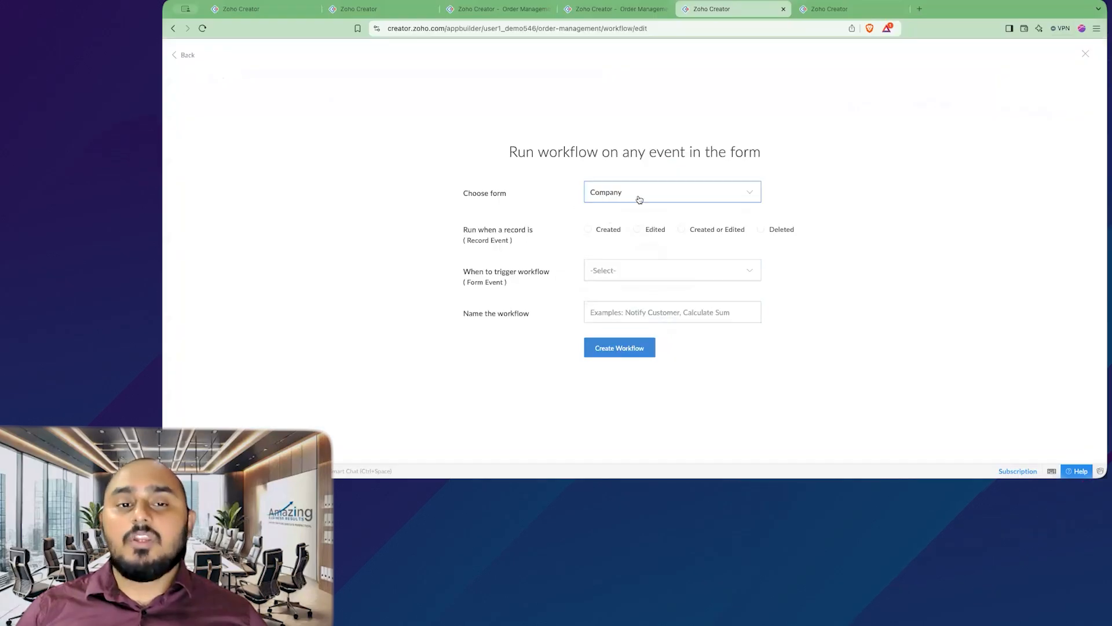
pyautogui.click(606, 9)
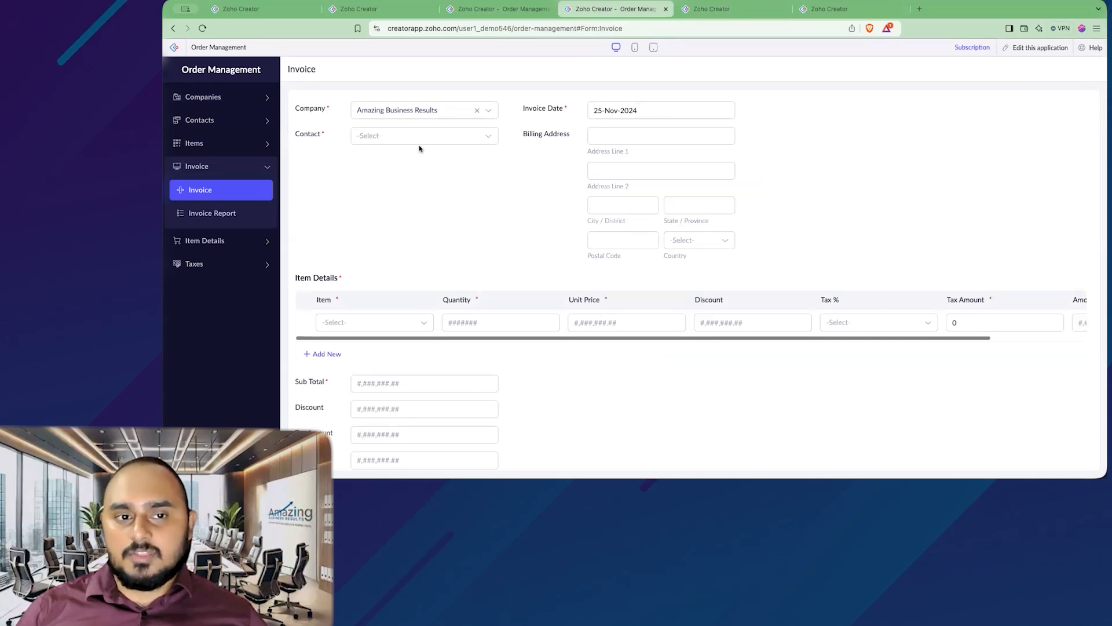
pyautogui.click(712, 9)
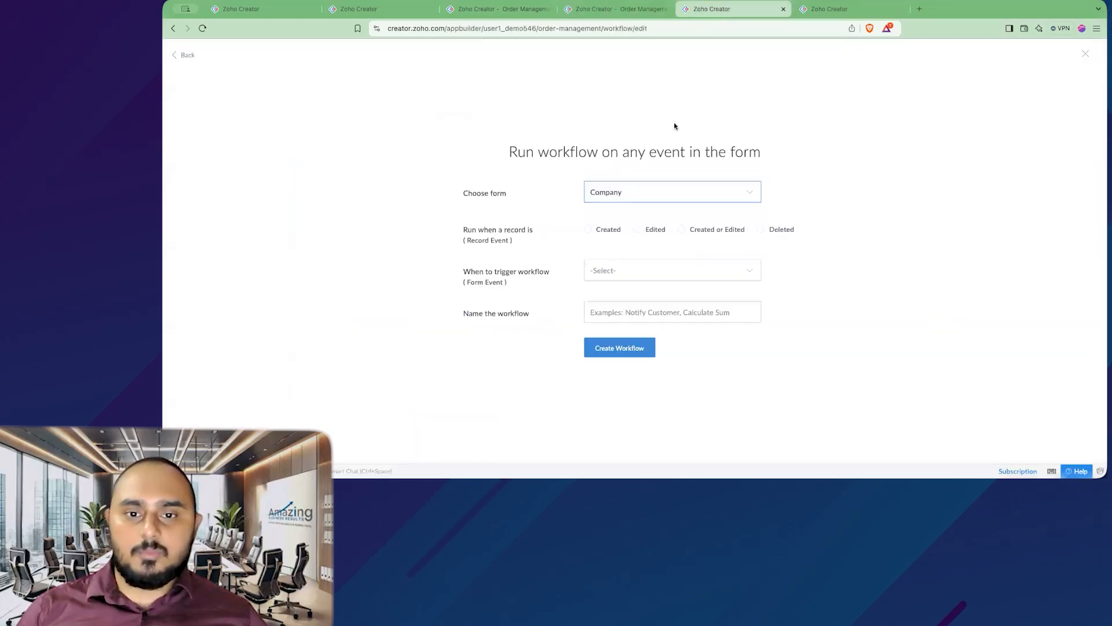
pyautogui.click(620, 193)
pyautogui.click(631, 250)
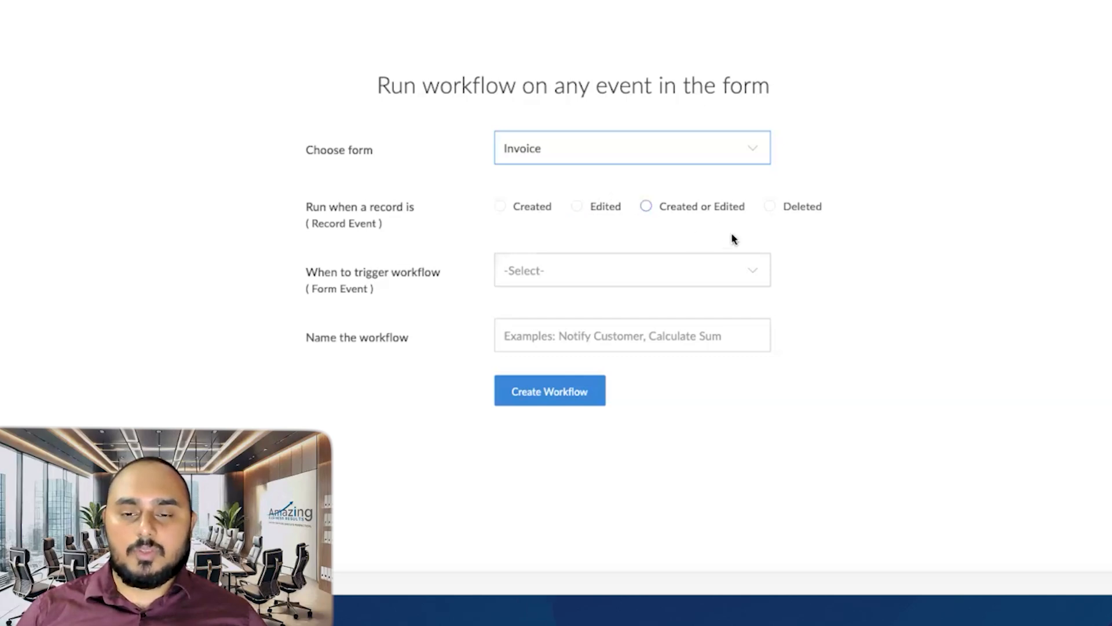
pyautogui.click(647, 208)
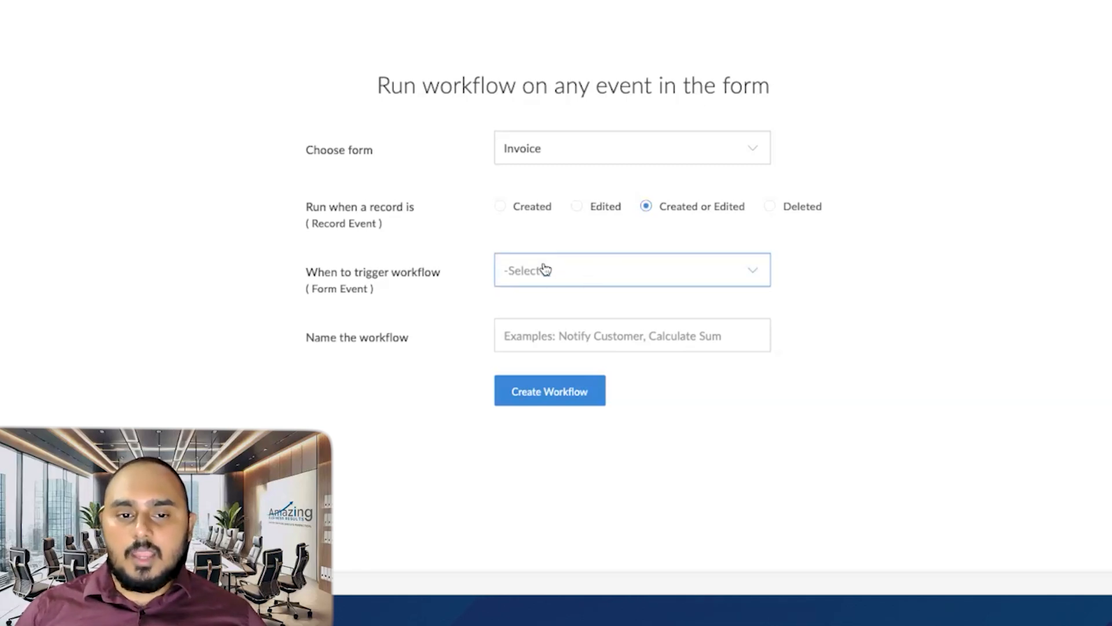
pyautogui.click(581, 278)
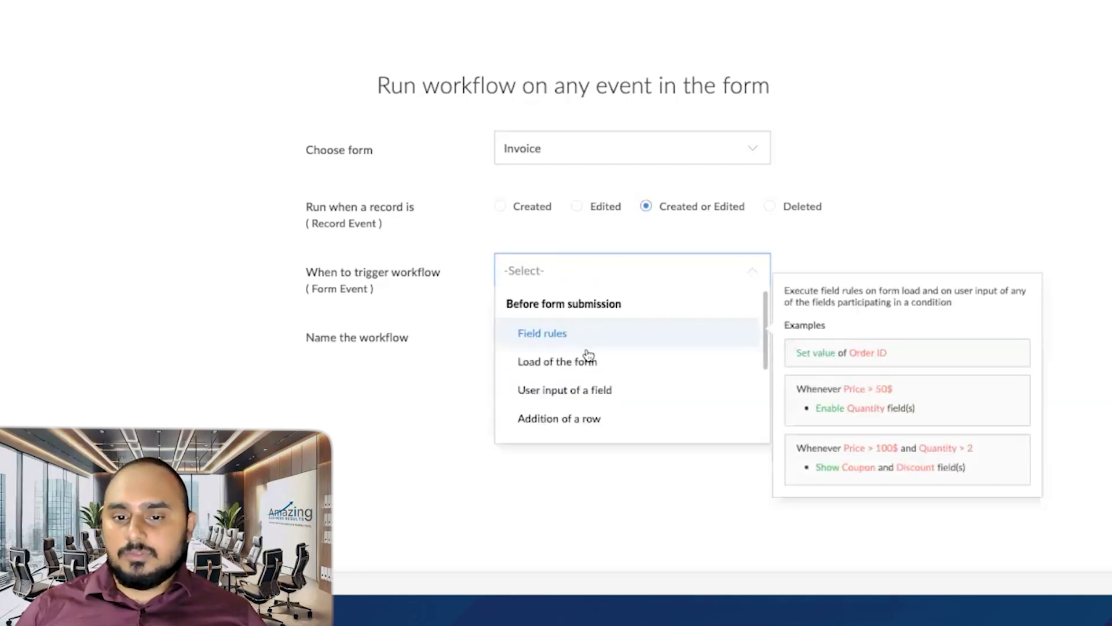
pyautogui.scroll(-2, 614, 353)
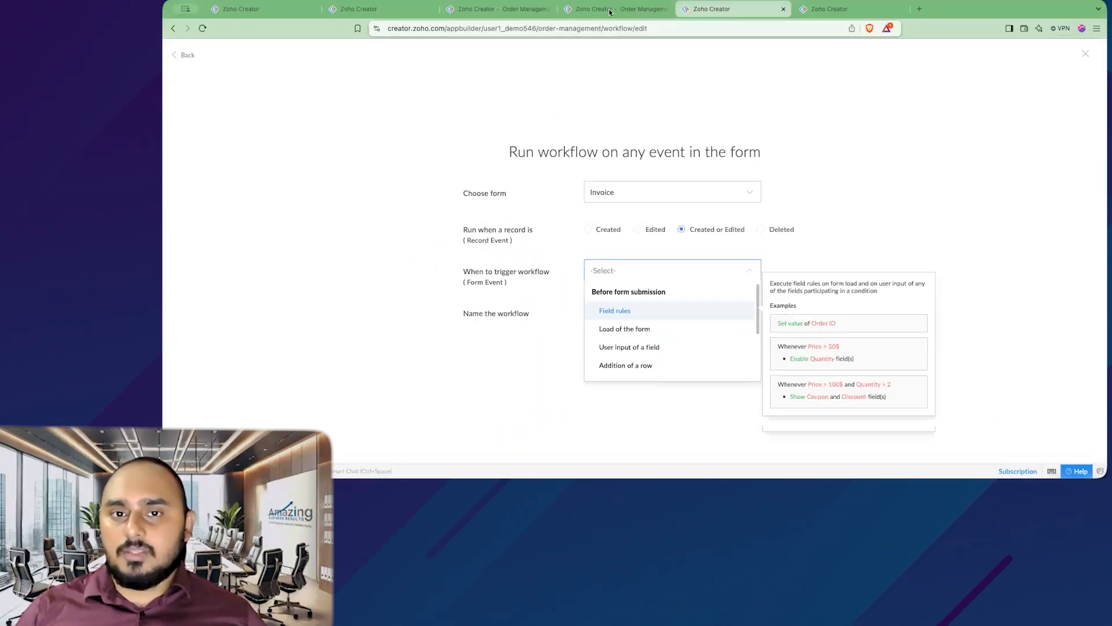
# Step: Trigger it on user input of the Company field and create it as Populate Billing Address
pyautogui.click(609, 10)
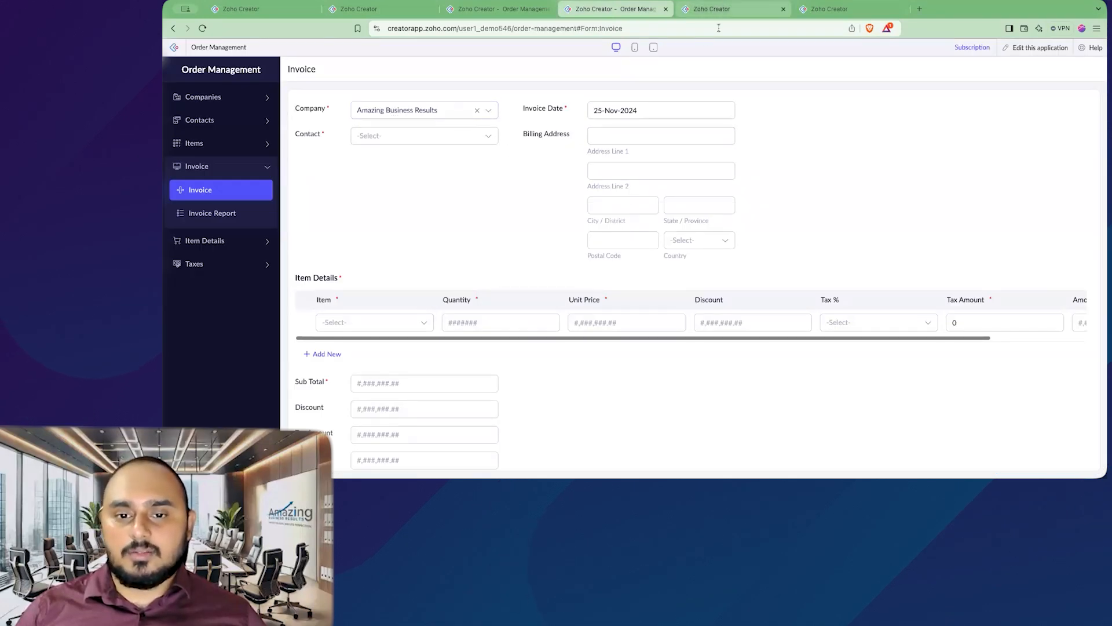
pyautogui.click(713, 9)
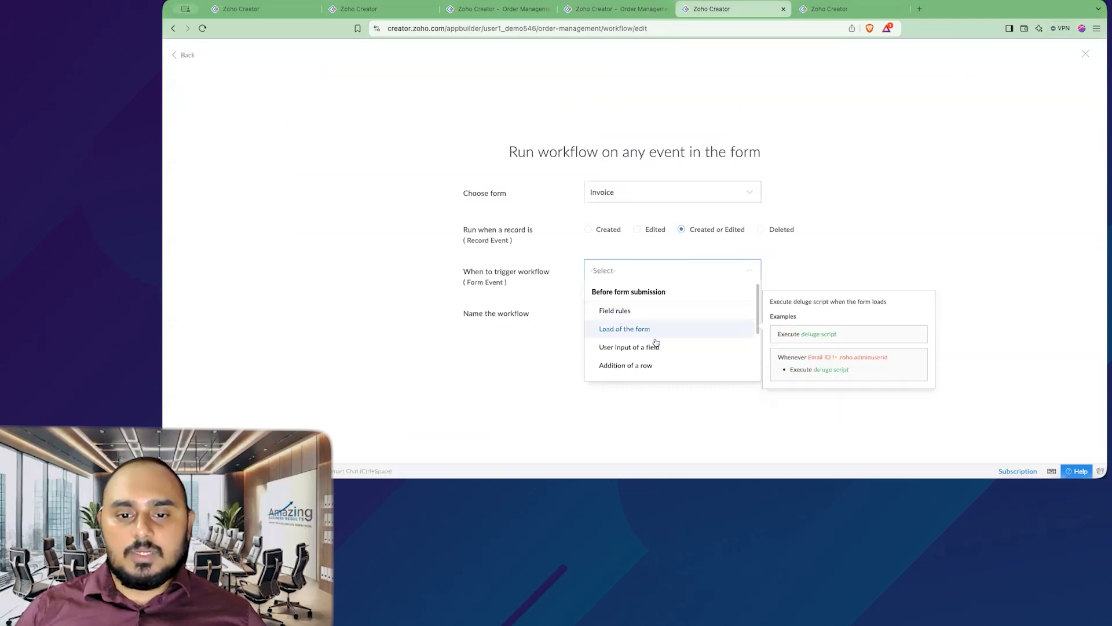
pyautogui.click(634, 347)
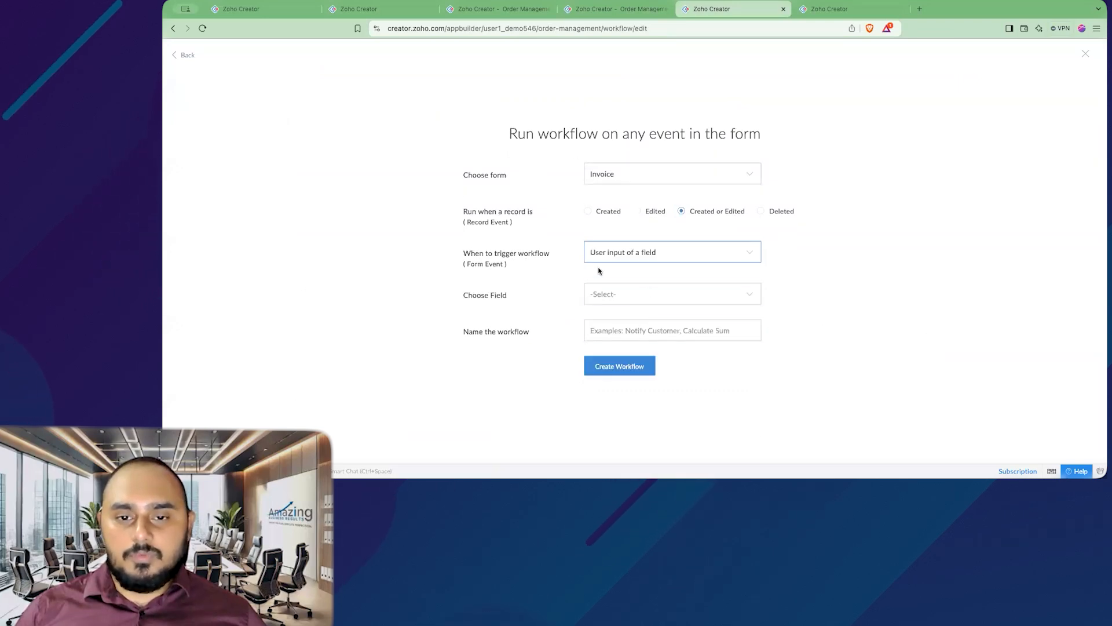
pyautogui.click(617, 296)
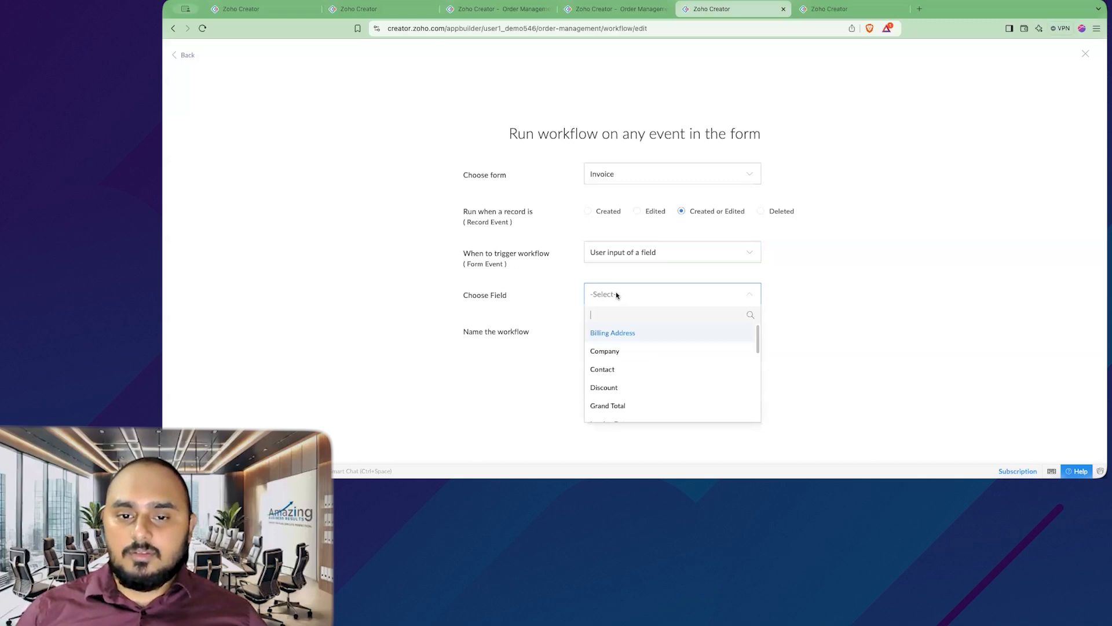
pyautogui.click(625, 352)
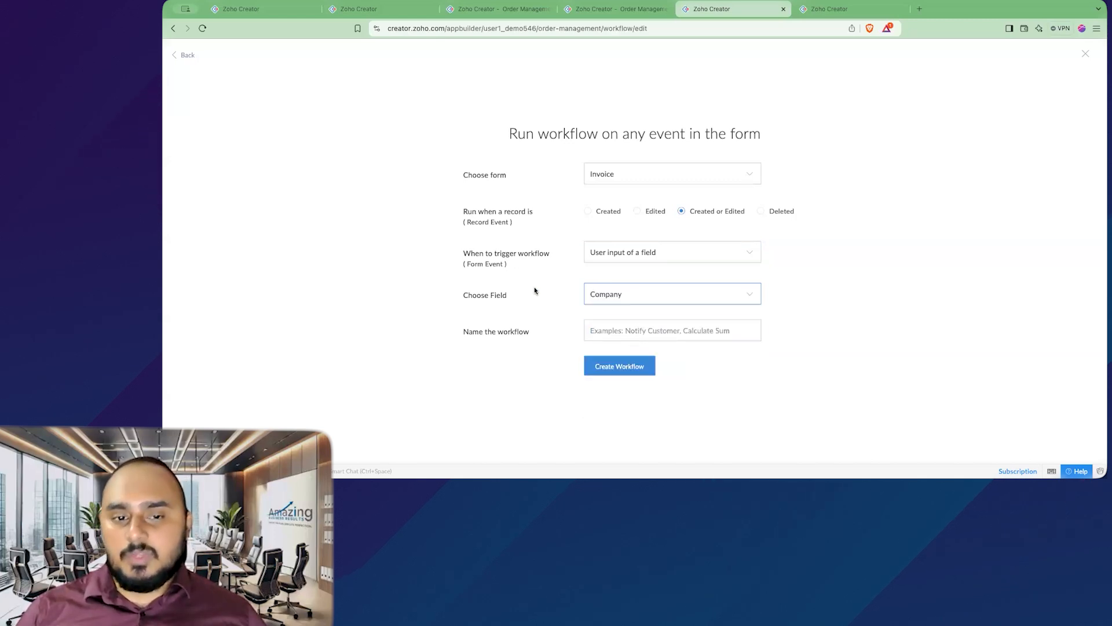
pyautogui.click(642, 329)
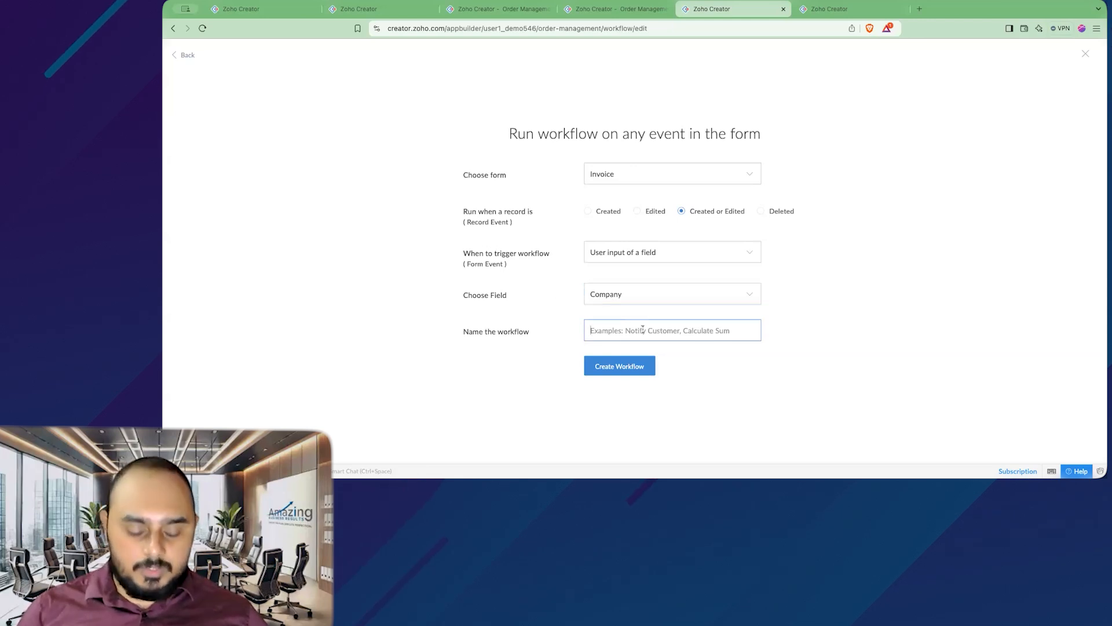
pyautogui.write('Populate Billing Address')
pyautogui.click(620, 365)
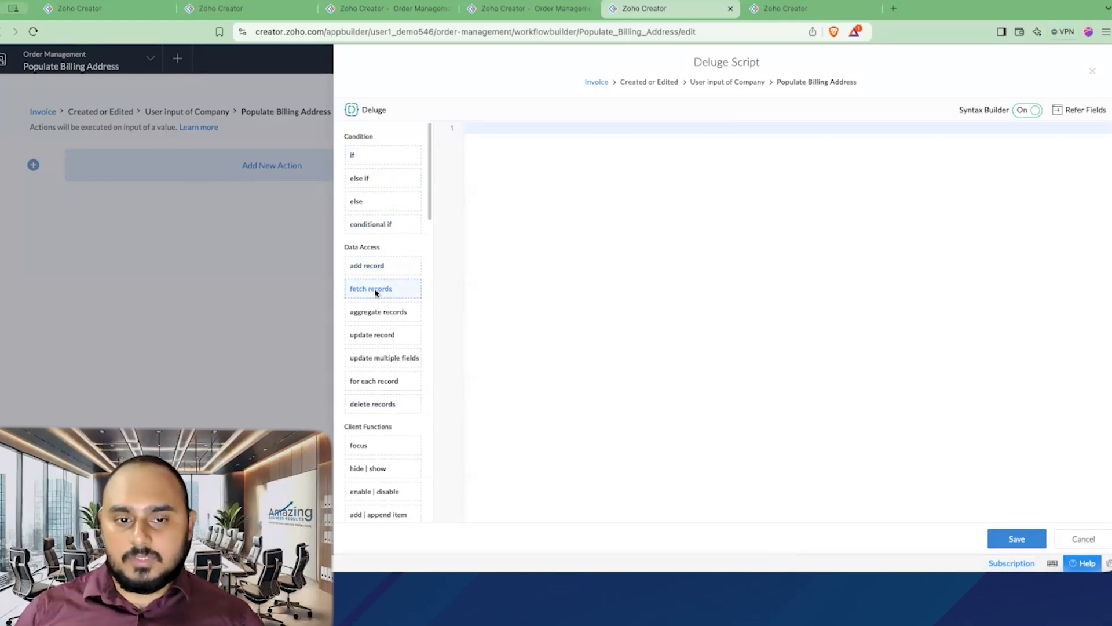
# Step: Add a Fetch Records step storing Company form records in getCompany, and open its criteria editor
pyautogui.moveTo(357, 294); pyautogui.dragTo(531, 176)
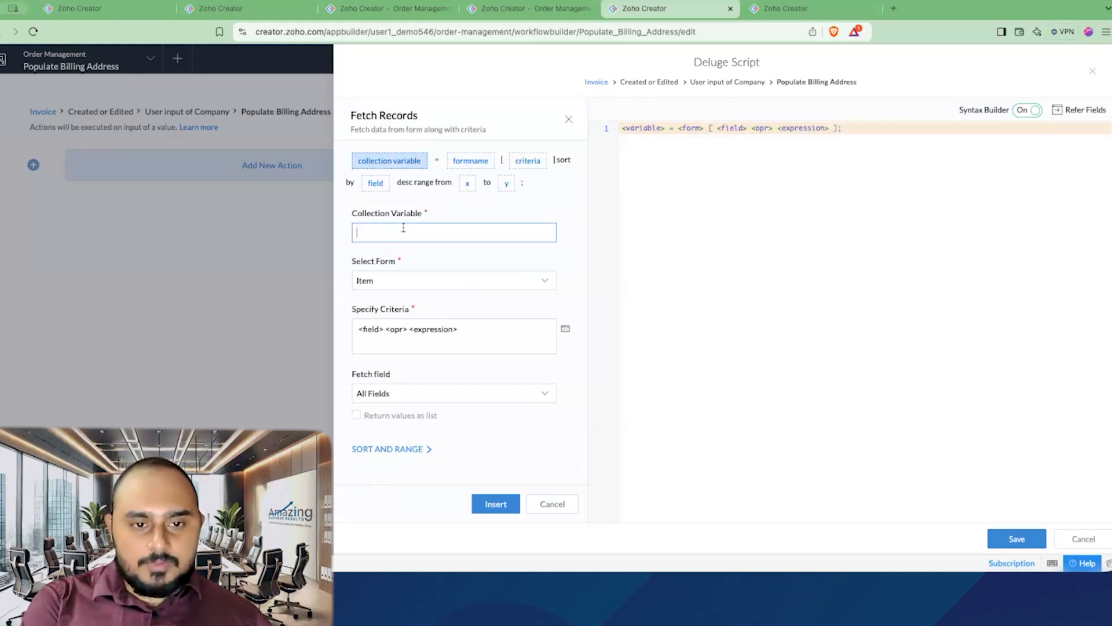
pyautogui.write('Company')
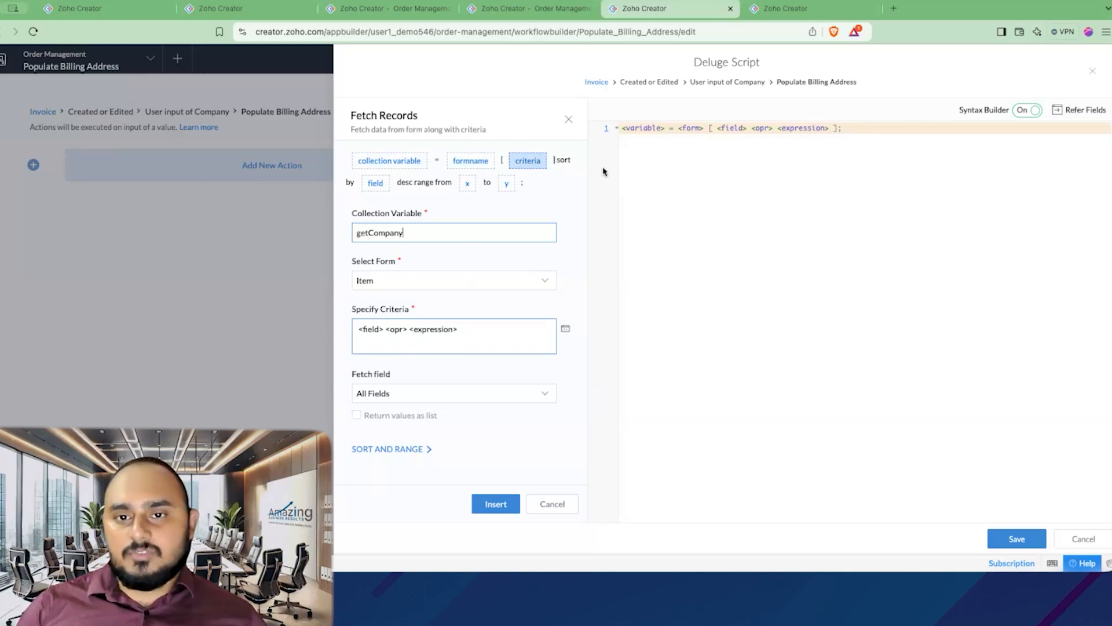
pyautogui.click(421, 285)
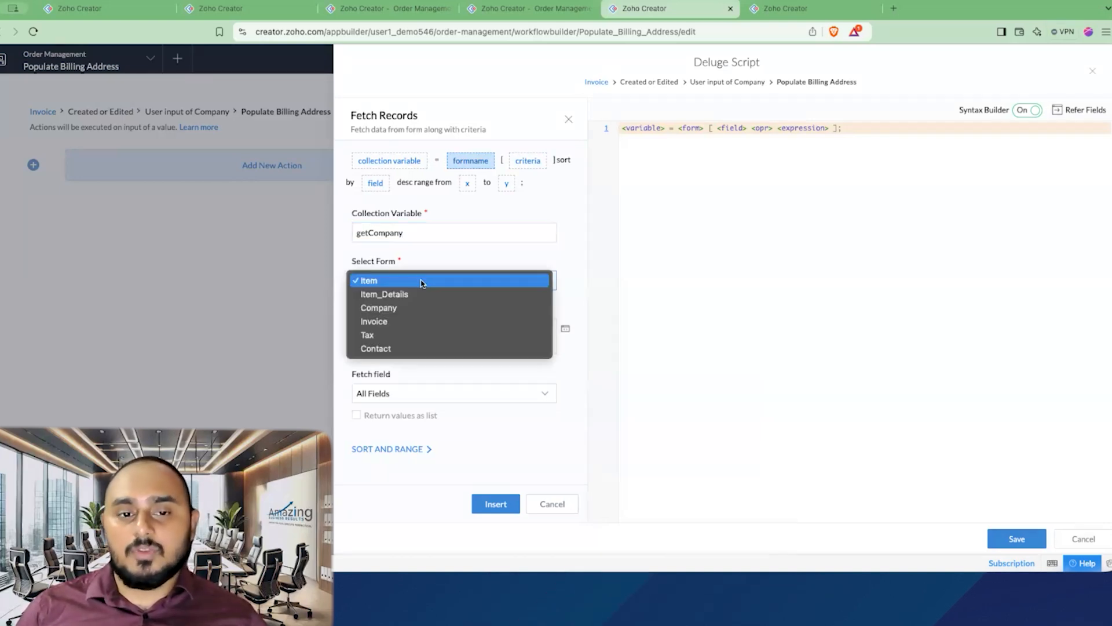
pyautogui.click(404, 308)
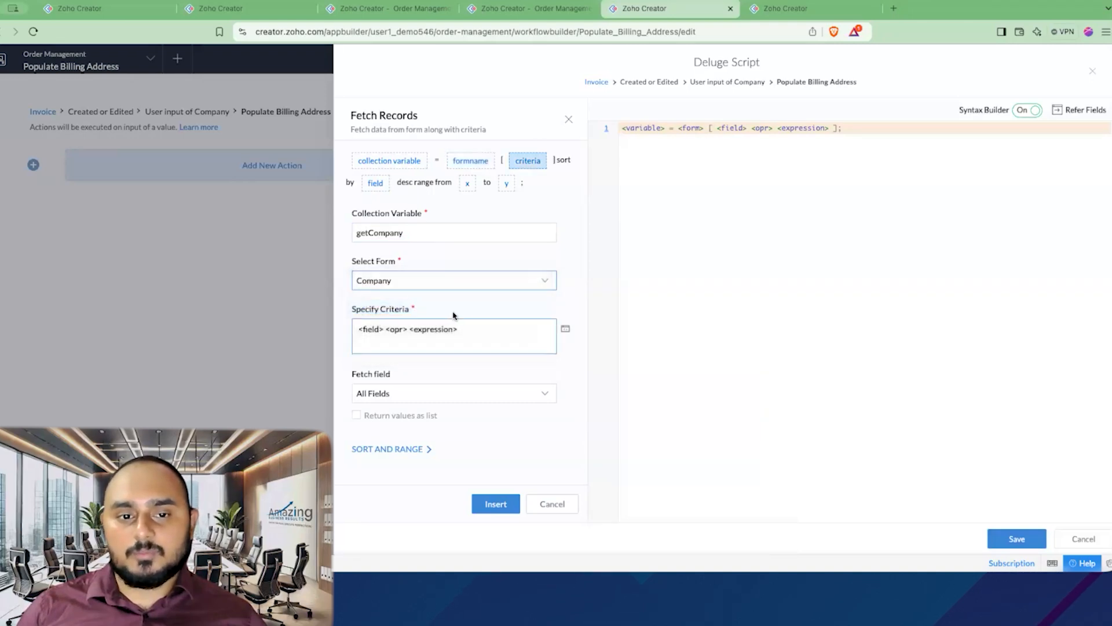
pyautogui.click(497, 322)
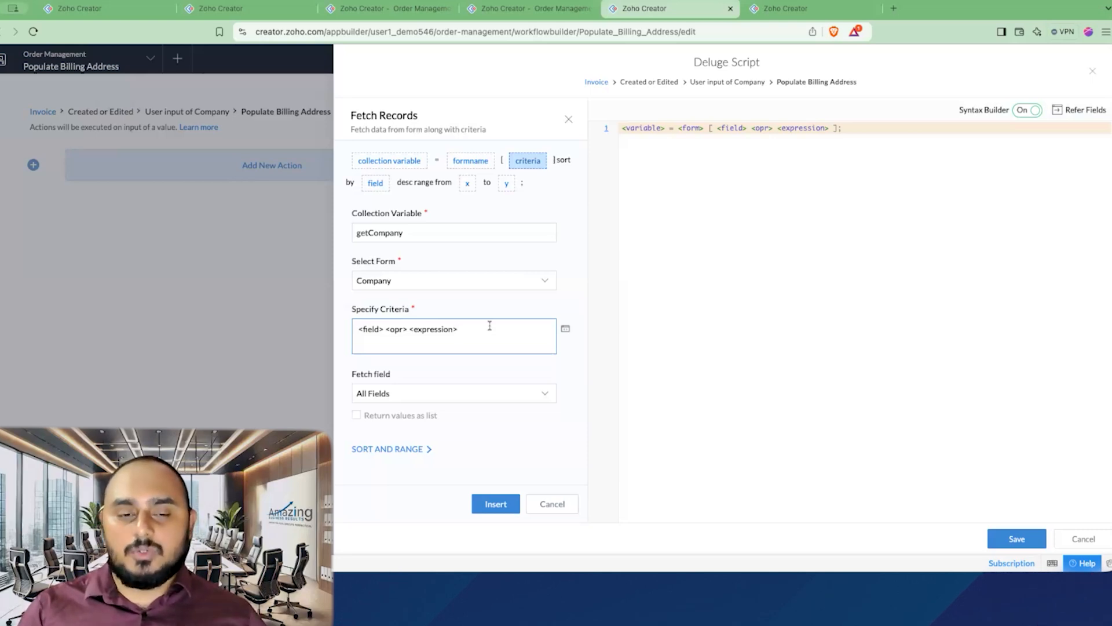
pyautogui.click(565, 331)
pyautogui.click(606, 302)
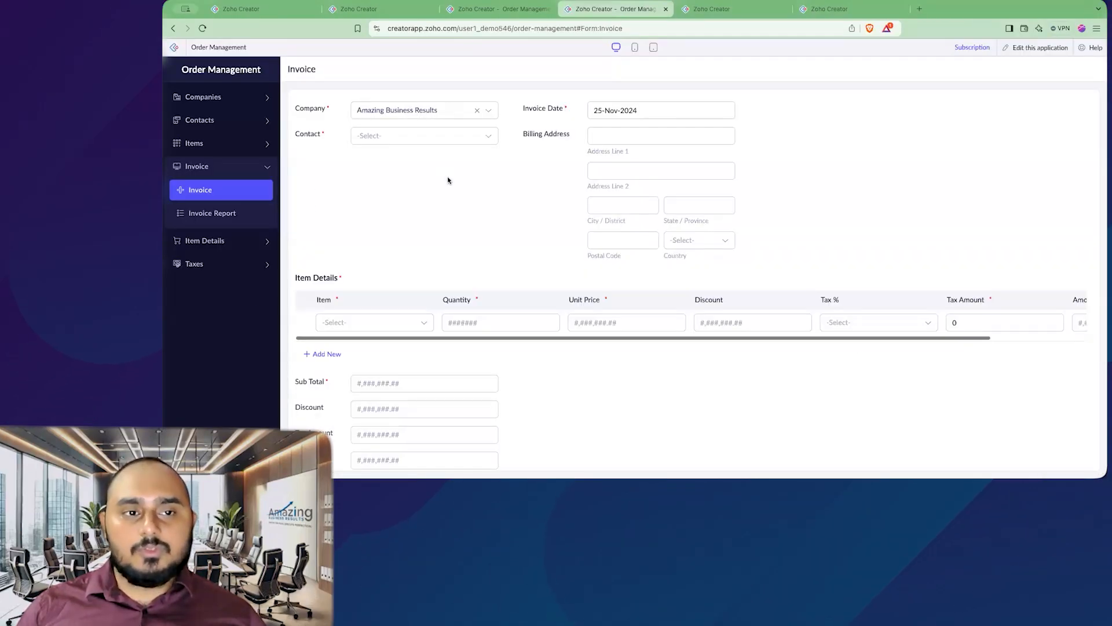
# Step: Check the live Invoice form's Company dropdown, keeping Amazing Business Results selected
pyautogui.click(382, 112)
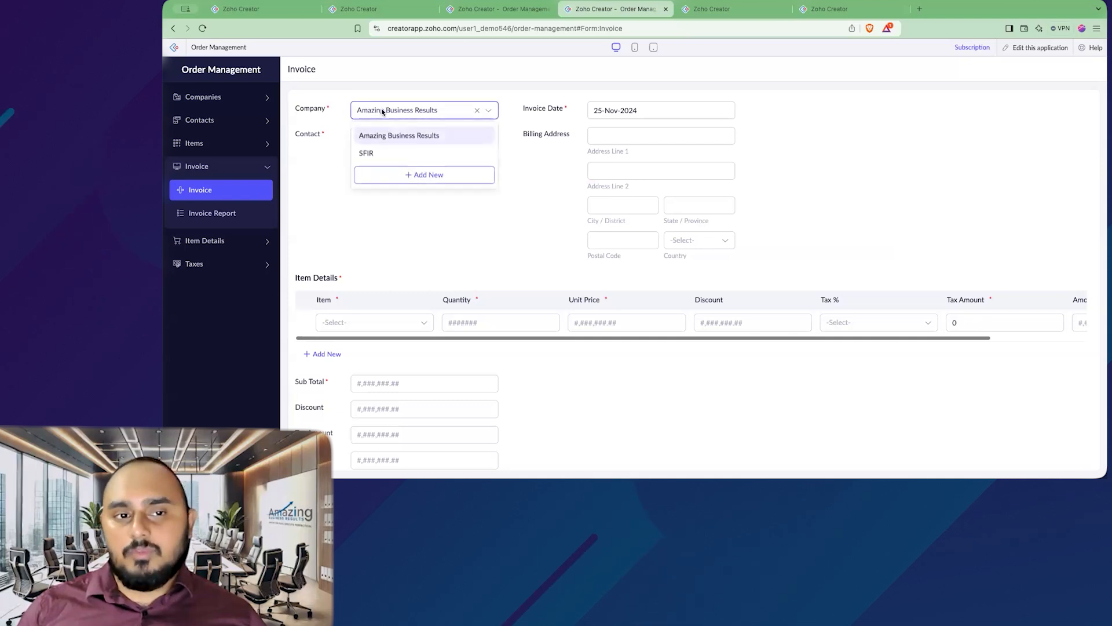
pyautogui.click(314, 117)
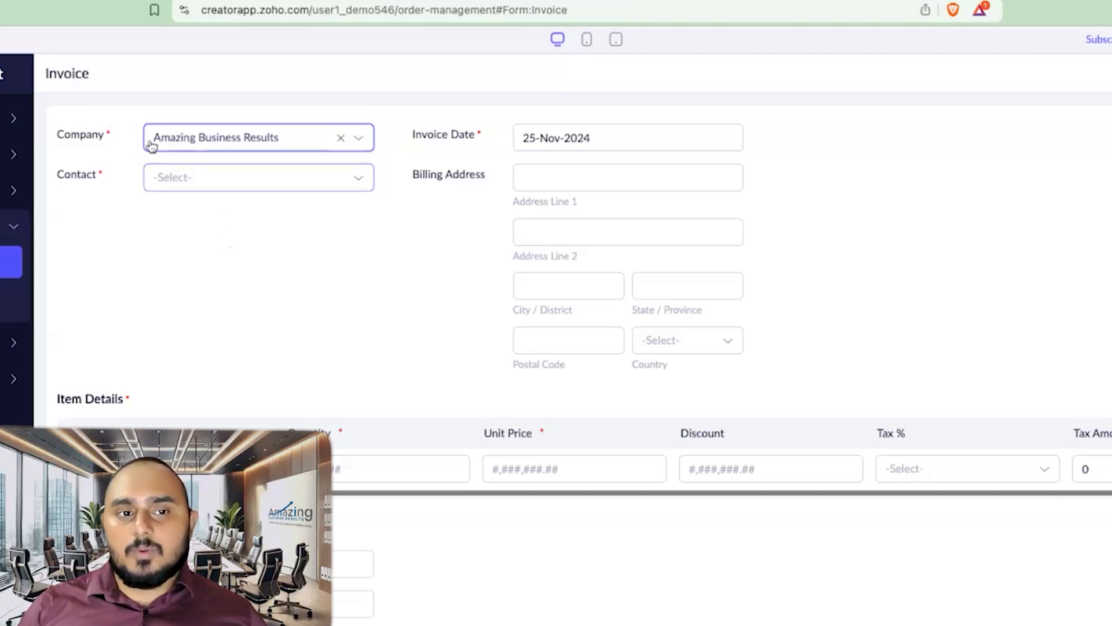
pyautogui.click(177, 142)
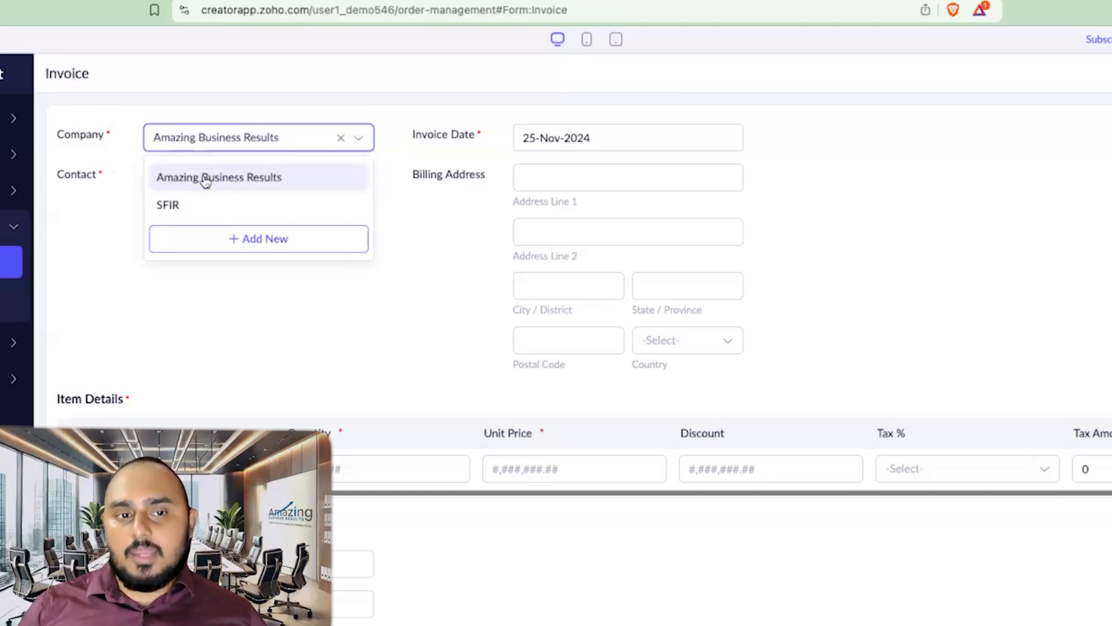
pyautogui.click(88, 153)
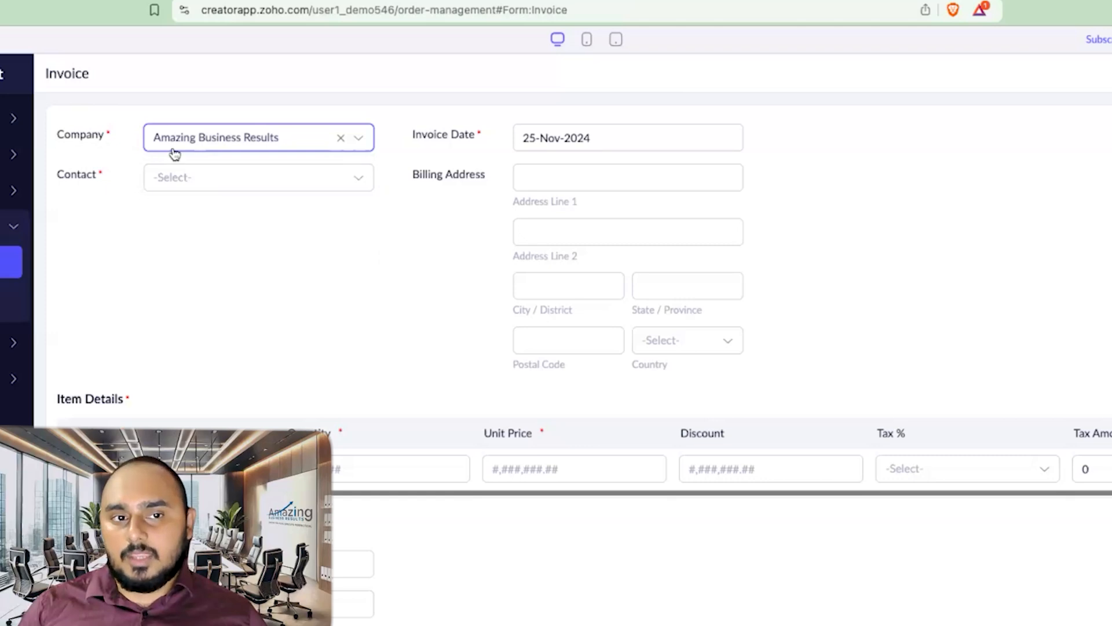
pyautogui.moveTo(58, 135); pyautogui.dragTo(106, 141)
pyautogui.click(114, 146)
pyautogui.click(174, 118)
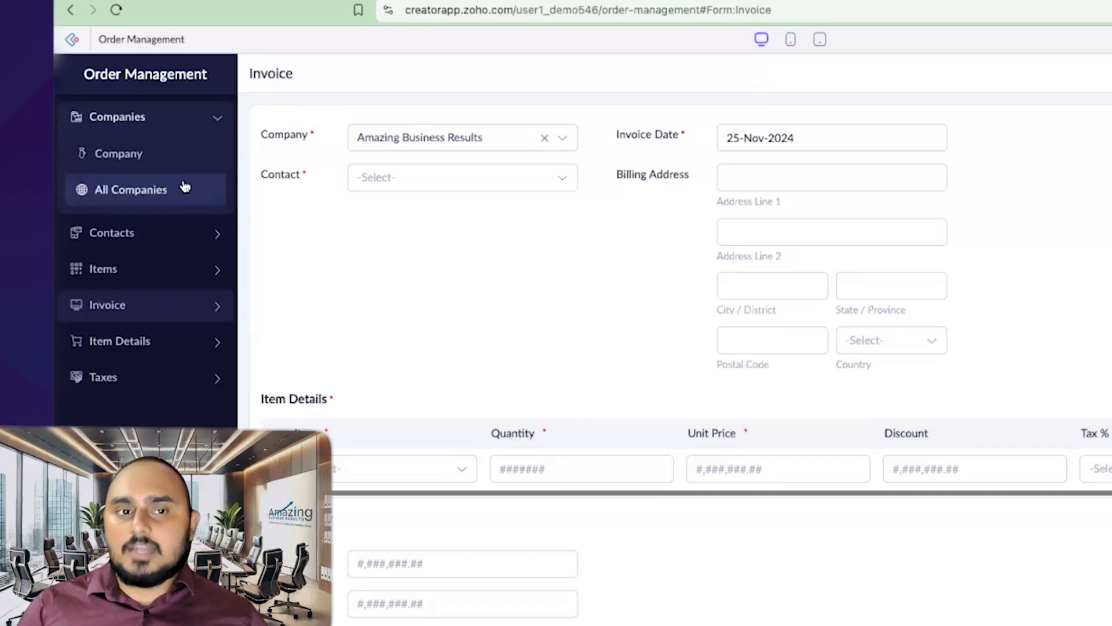
pyautogui.click(389, 137)
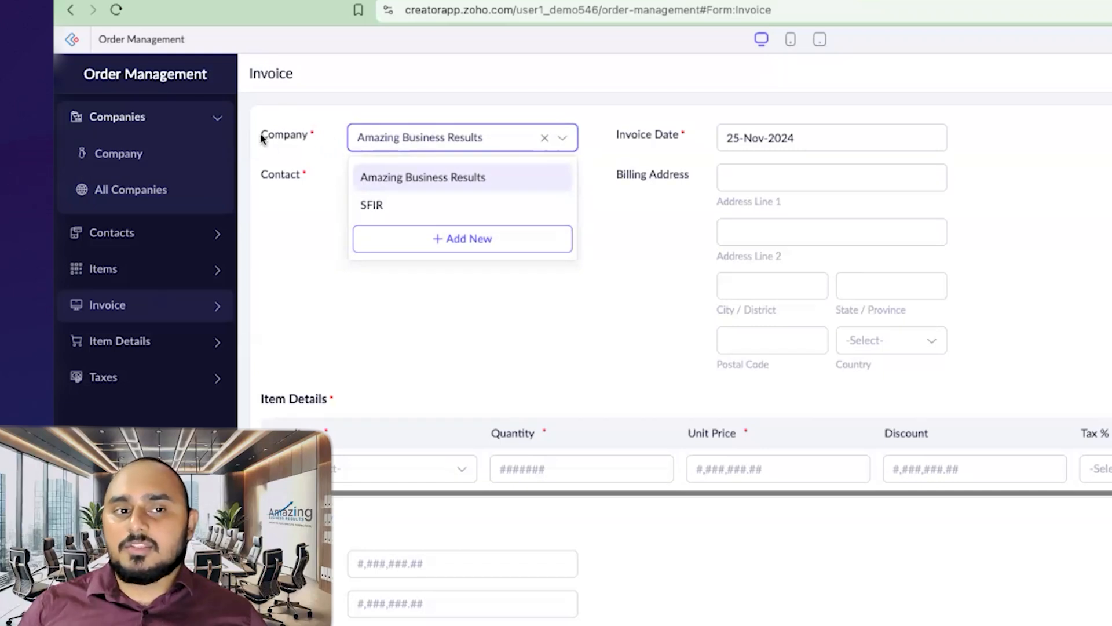
pyautogui.moveTo(261, 138); pyautogui.dragTo(296, 138)
pyautogui.click(365, 139)
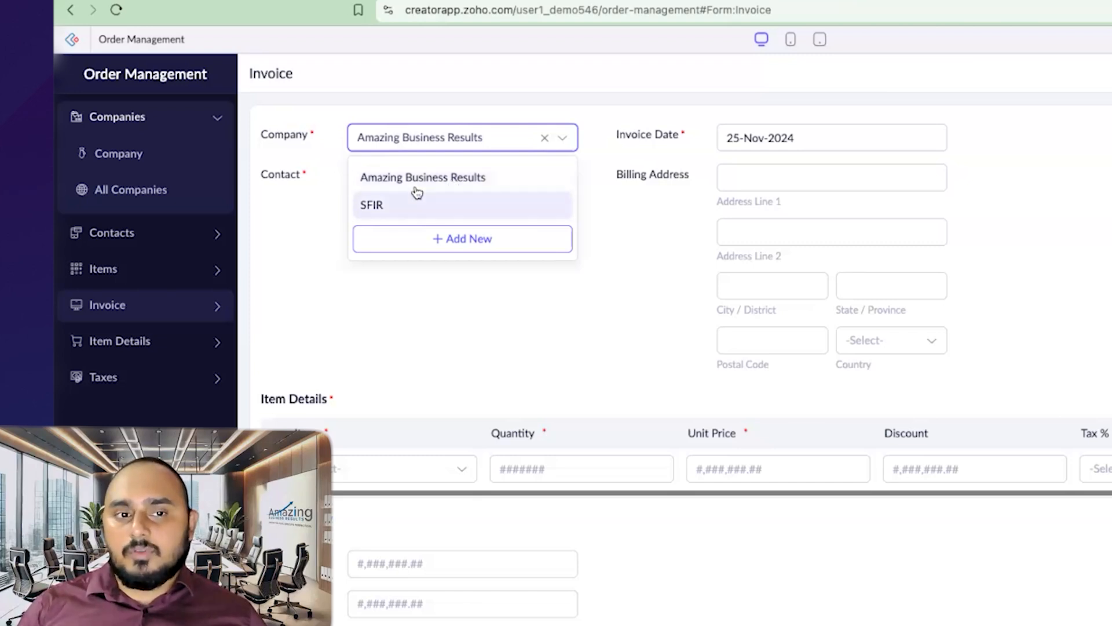
pyautogui.click(477, 178)
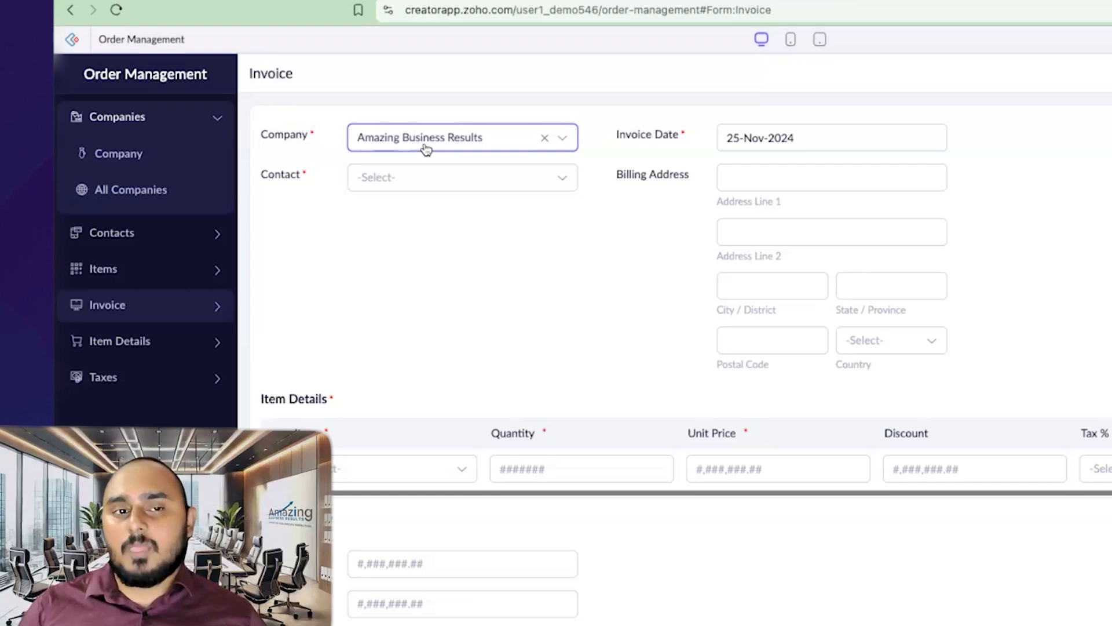
pyautogui.click(425, 146)
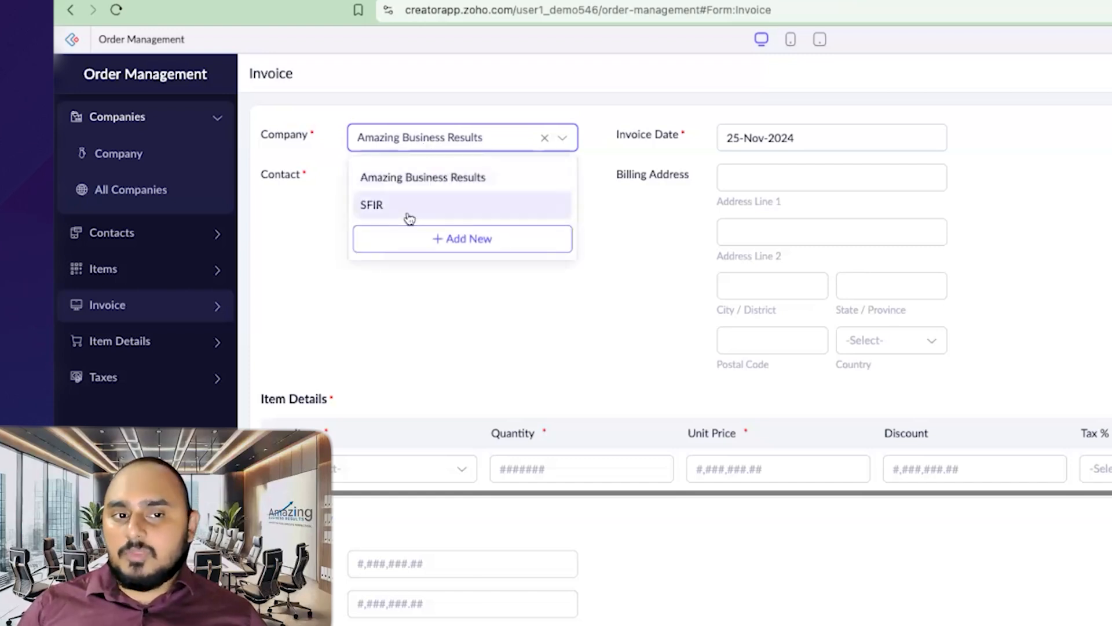
pyautogui.click(321, 168)
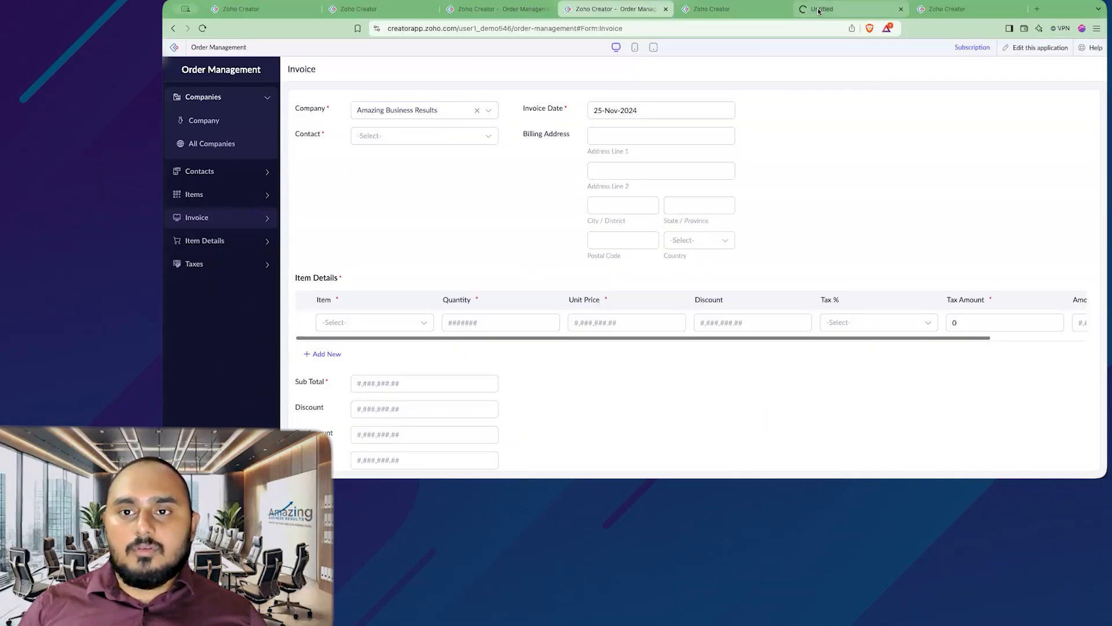
# Step: In the form builder, set the Invoice Company lookup's display field to ID
pyautogui.moveTo(818, 10); pyautogui.dragTo(715, 15)
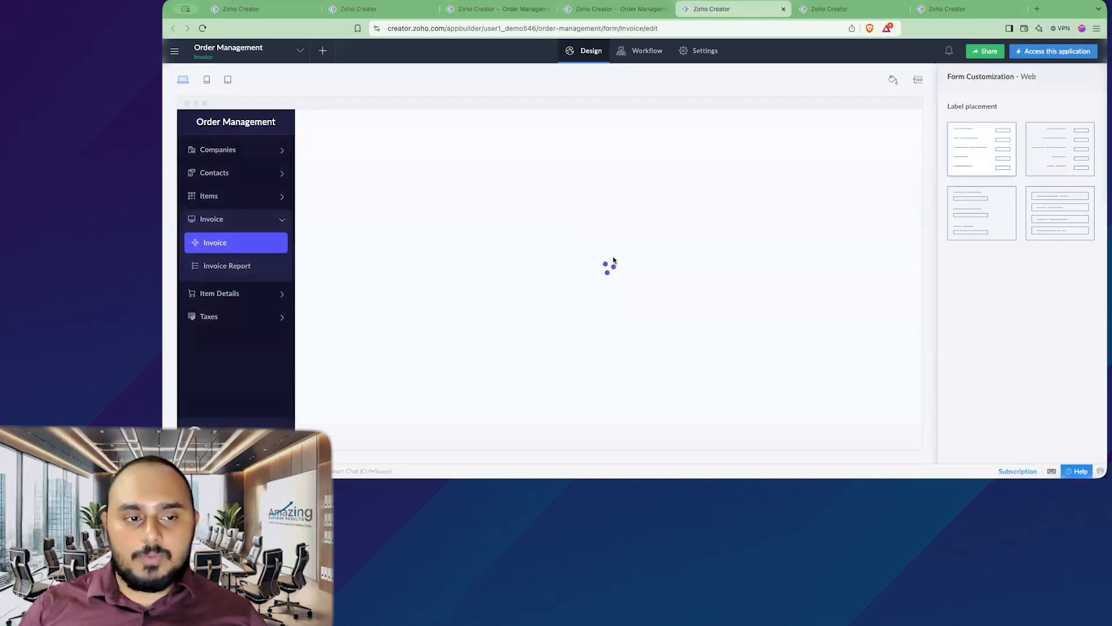
pyautogui.click(589, 272)
pyautogui.click(1021, 226)
pyautogui.scroll(1, 1024, 293)
pyautogui.scroll(-5, 1024, 294)
pyautogui.click(1024, 296)
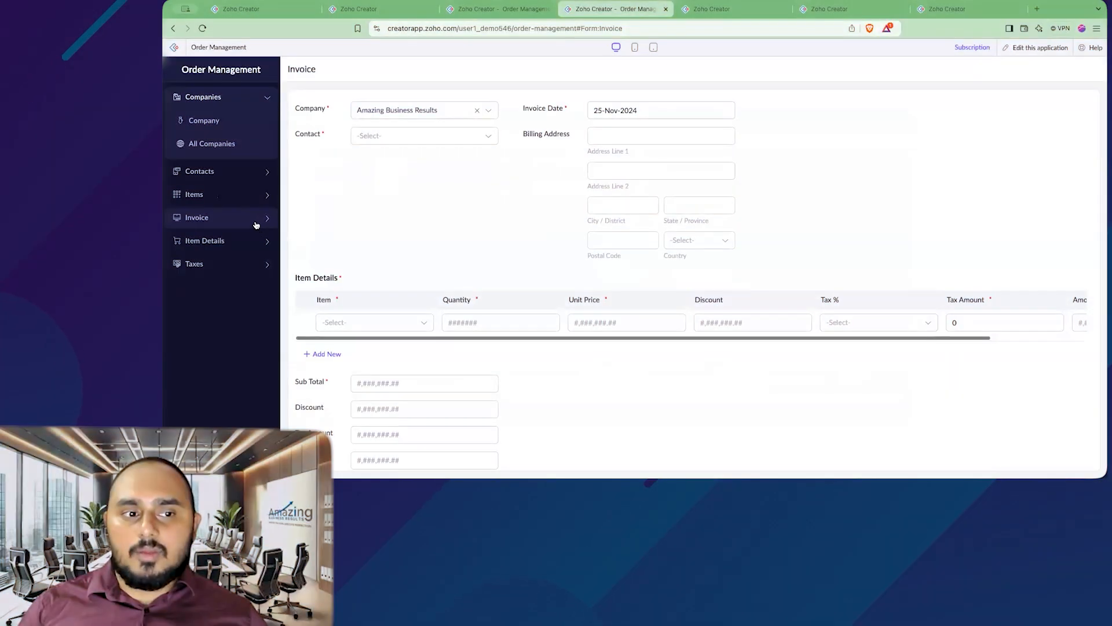
# Step: Reload the live Invoice form and pick the first company ID as Company
pyautogui.click(239, 201)
pyautogui.click(427, 110)
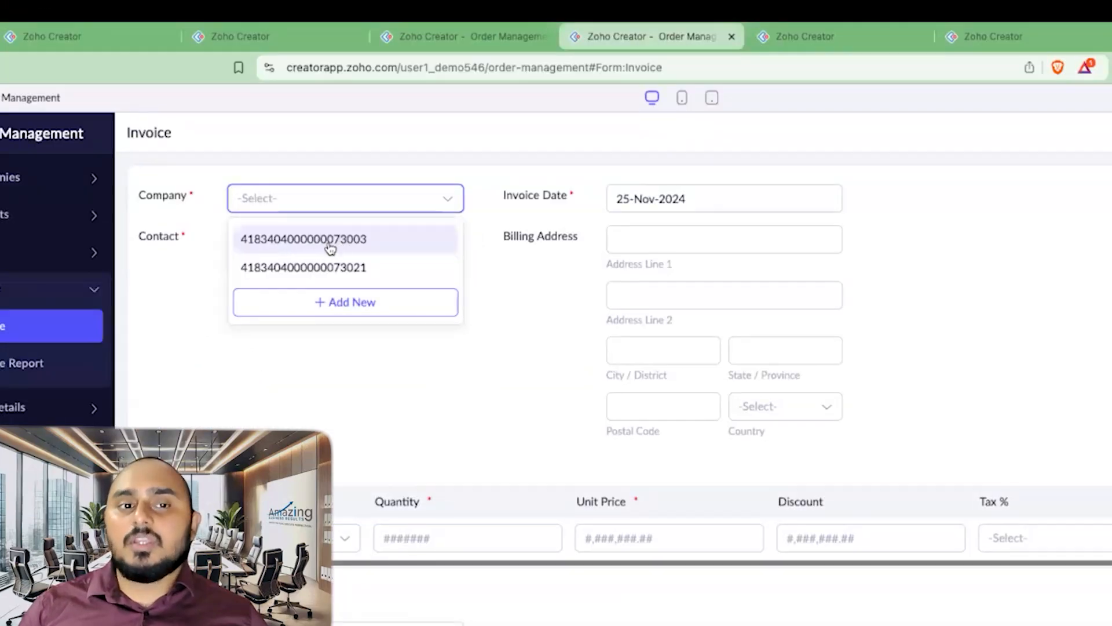
pyautogui.click(328, 250)
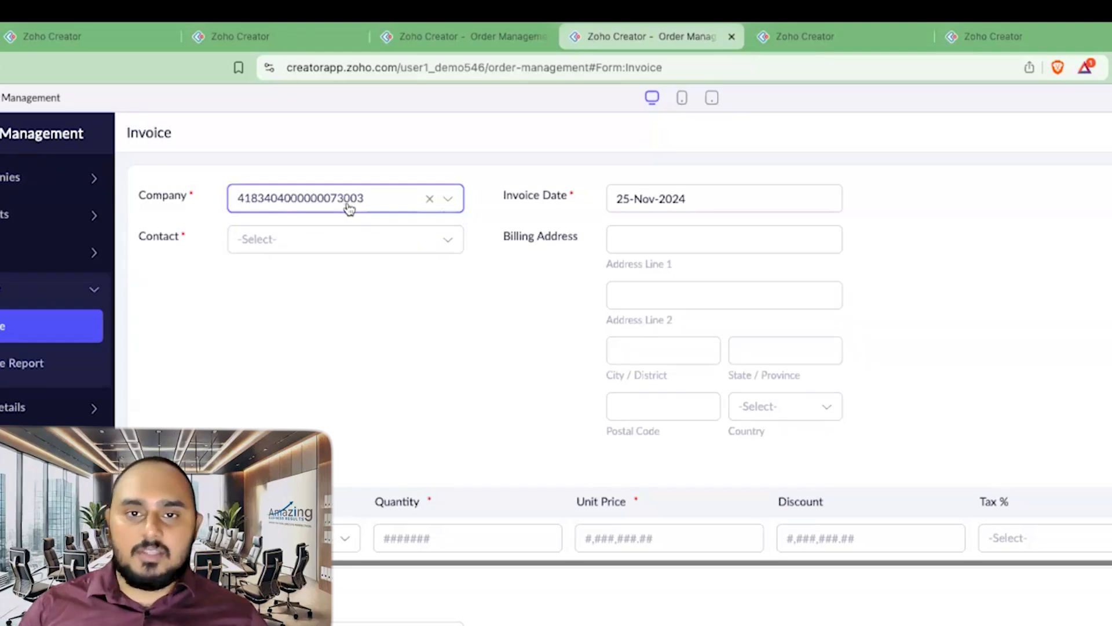
pyautogui.click(326, 211)
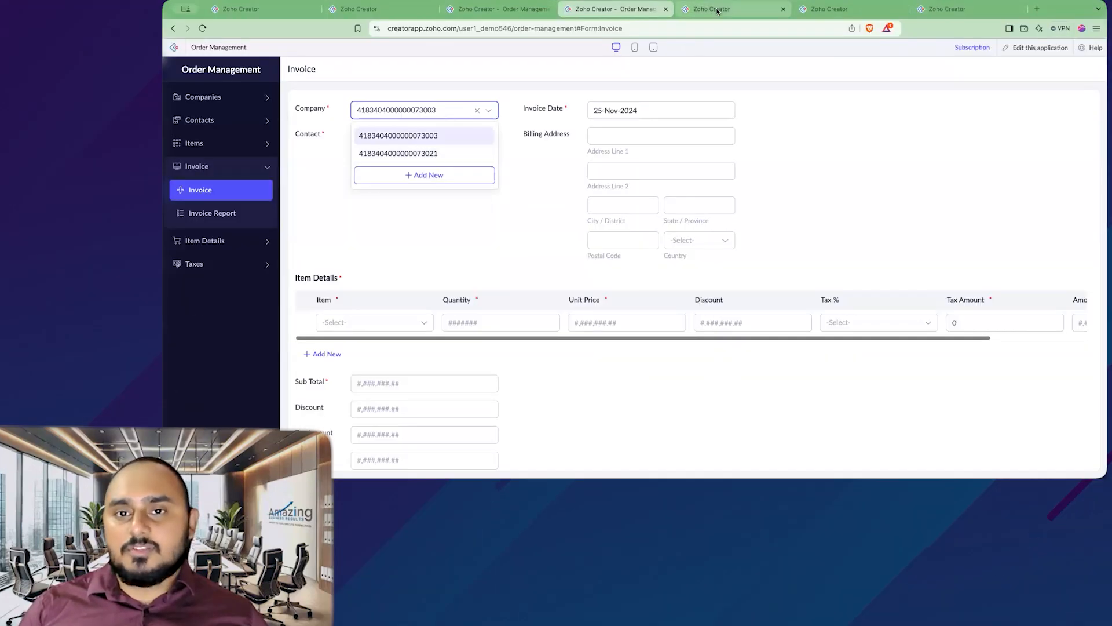
# Step: Set the Invoice Company lookup's display field back to Company Name and finish editing the form
pyautogui.click(717, 10)
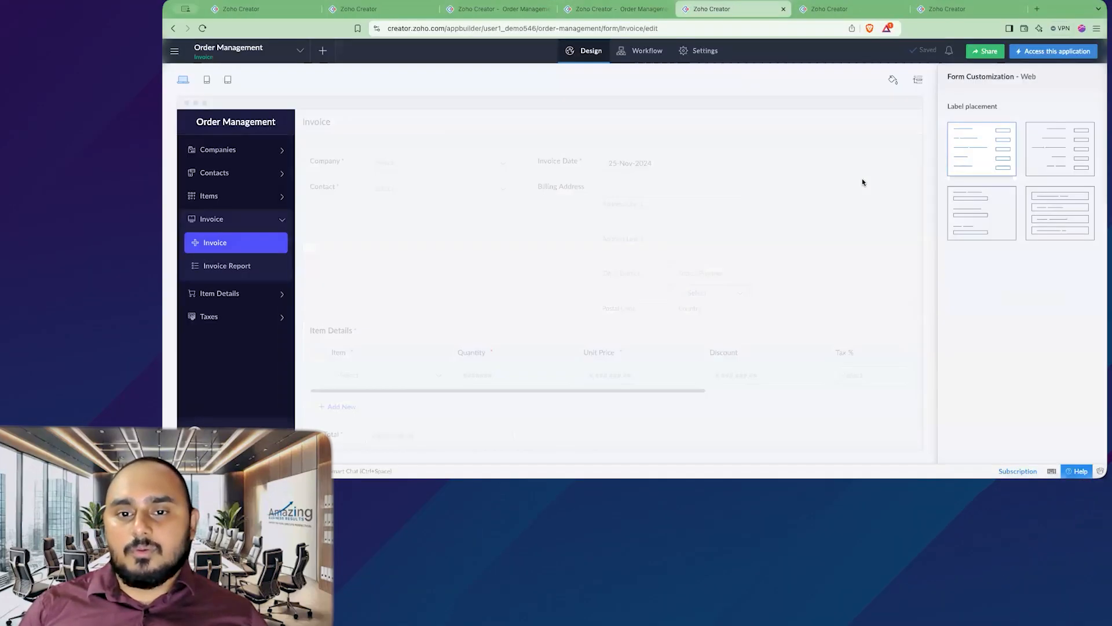
pyautogui.click(584, 269)
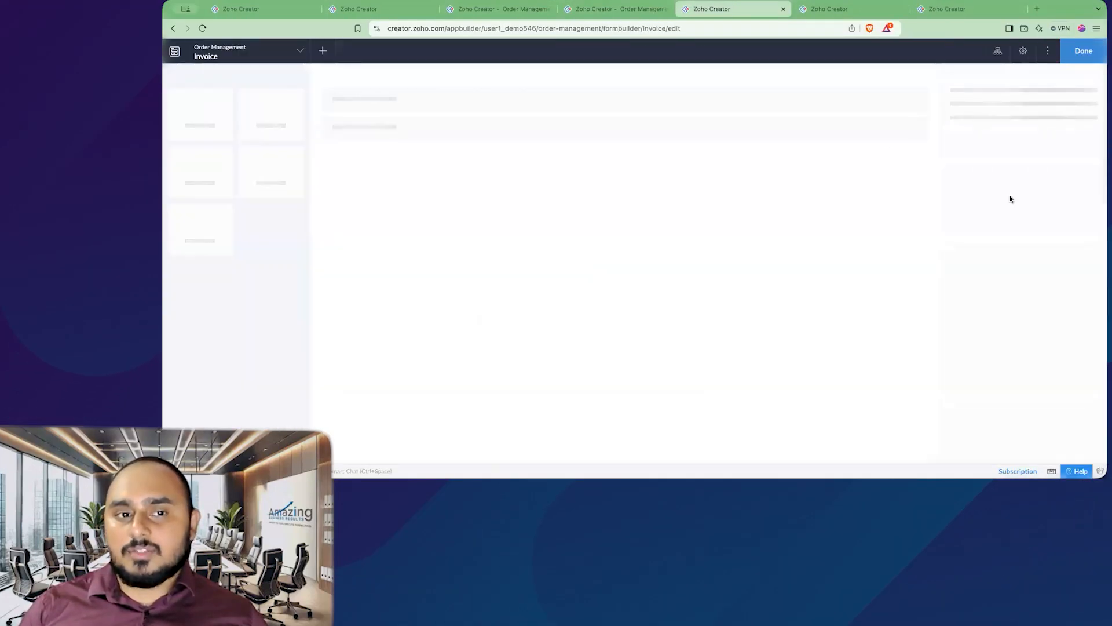
pyautogui.click(1024, 250)
pyautogui.scroll(5, 1019, 330)
pyautogui.scroll(-4, 1019, 330)
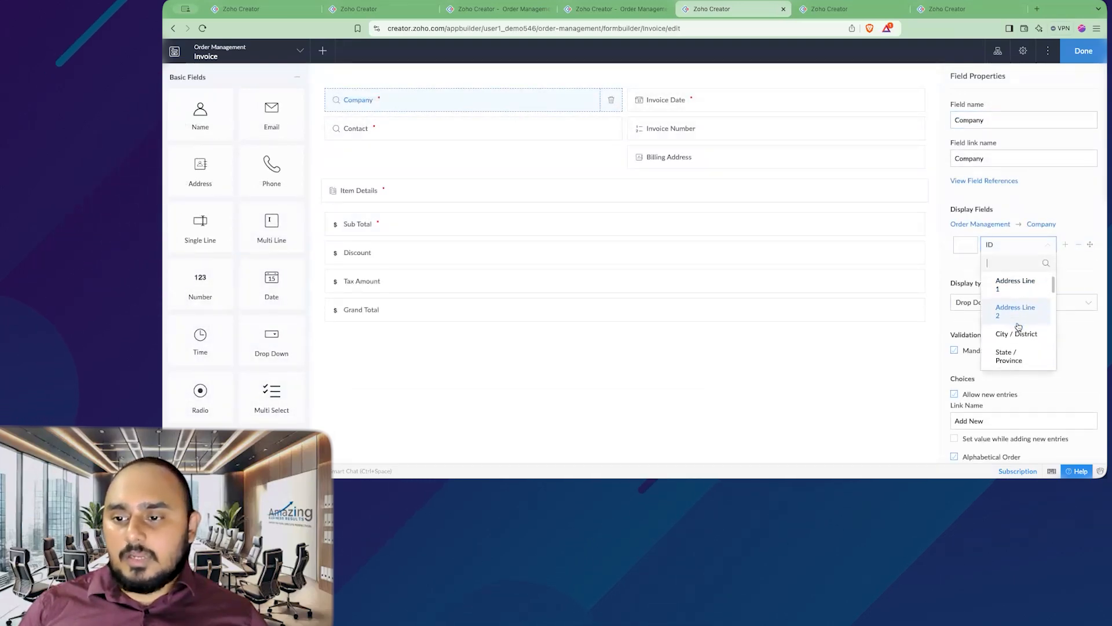
pyautogui.scroll(3, 1020, 313)
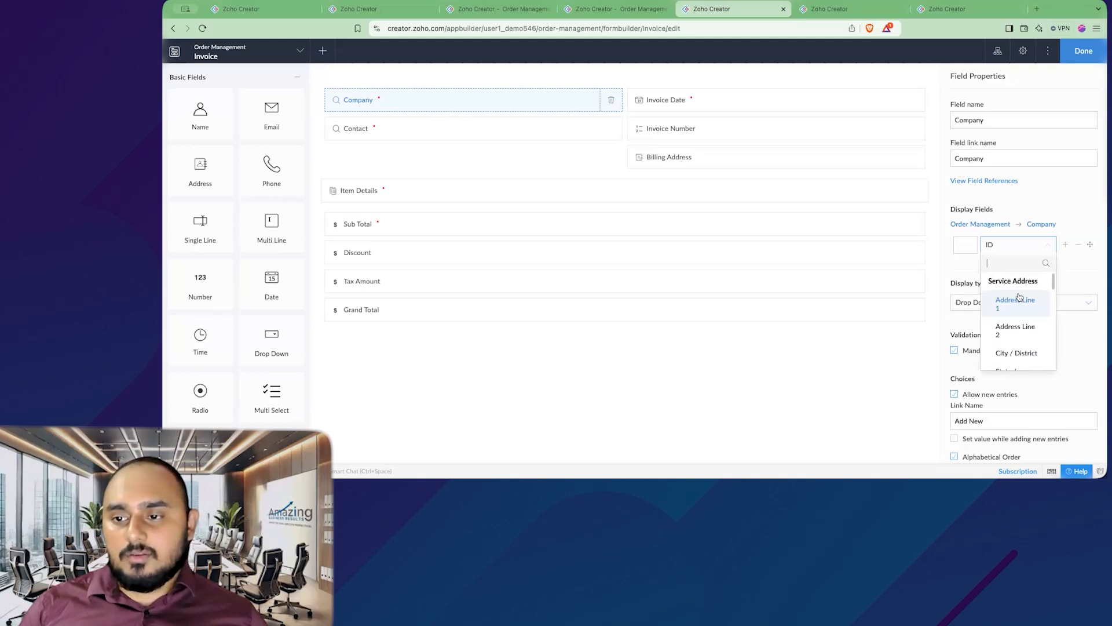
pyautogui.write('com')
pyautogui.click(1024, 281)
pyautogui.click(1079, 61)
pyautogui.click(818, 9)
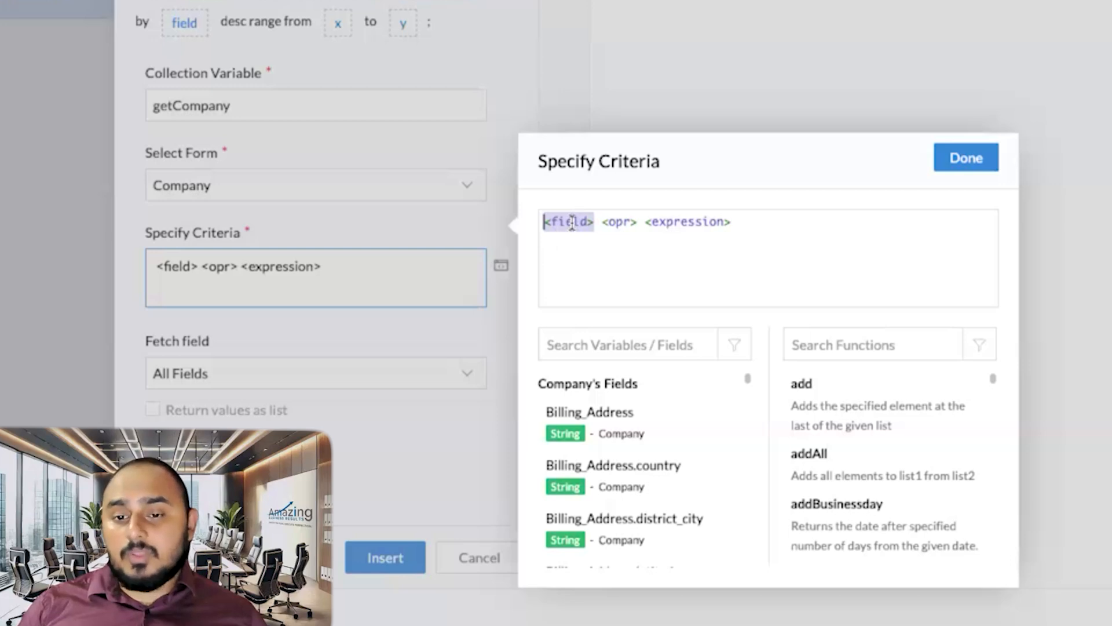
# Step: Set the fetch criteria to ID == input.Company, giving getCompany = Company[ID == input.Company];
pyautogui.click(572, 223)
pyautogui.scroll(-3, 621, 377)
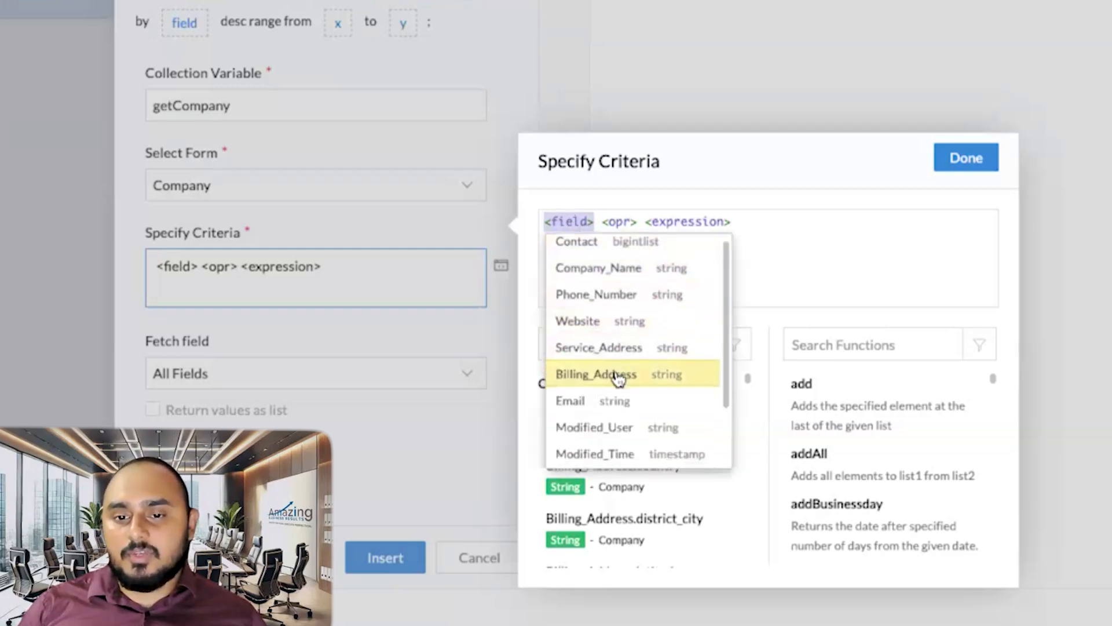
pyautogui.click(626, 429)
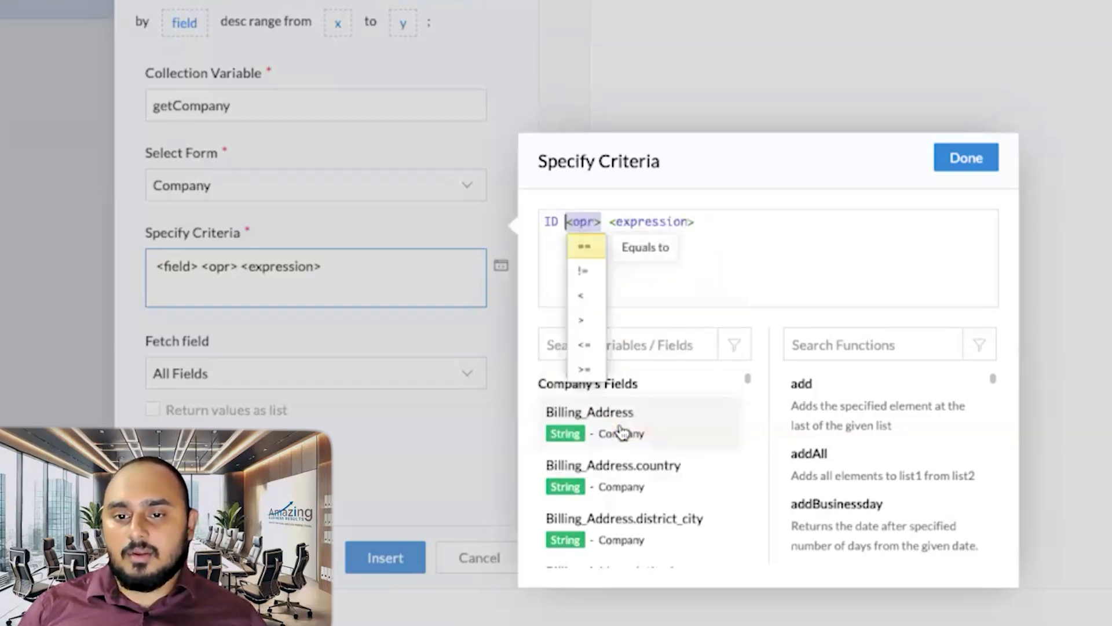
pyautogui.click(585, 250)
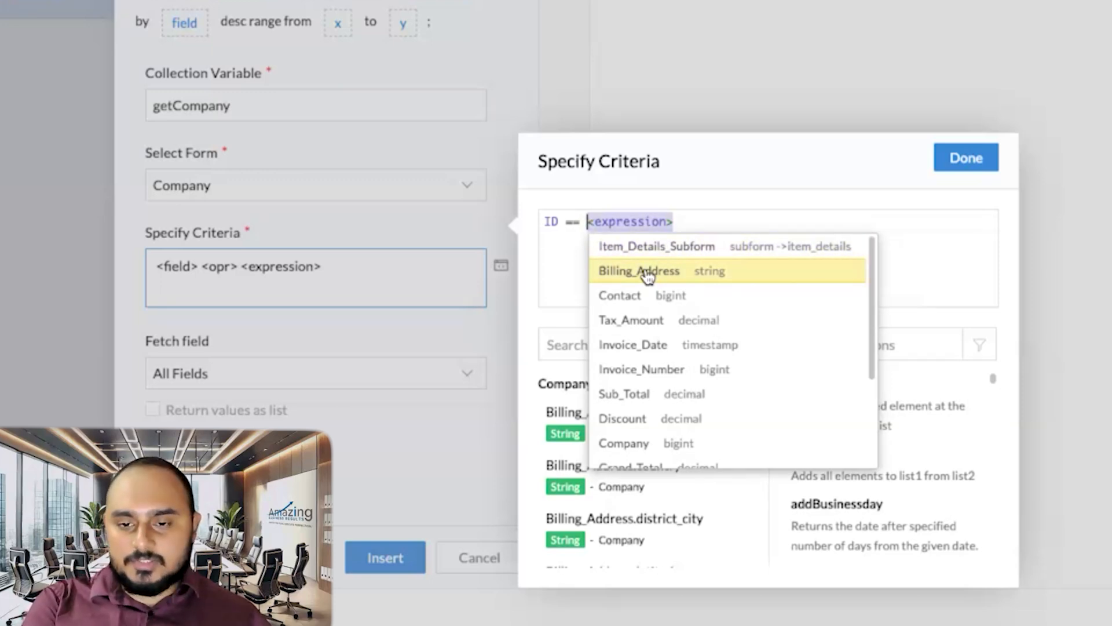
pyautogui.write('input')
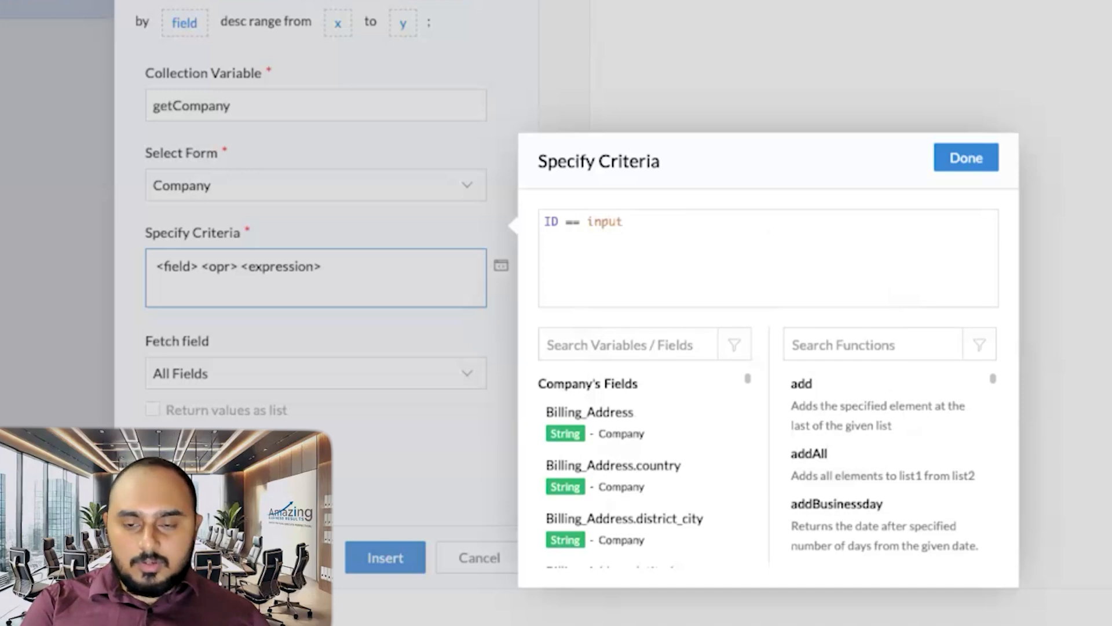
pyautogui.write('.co')
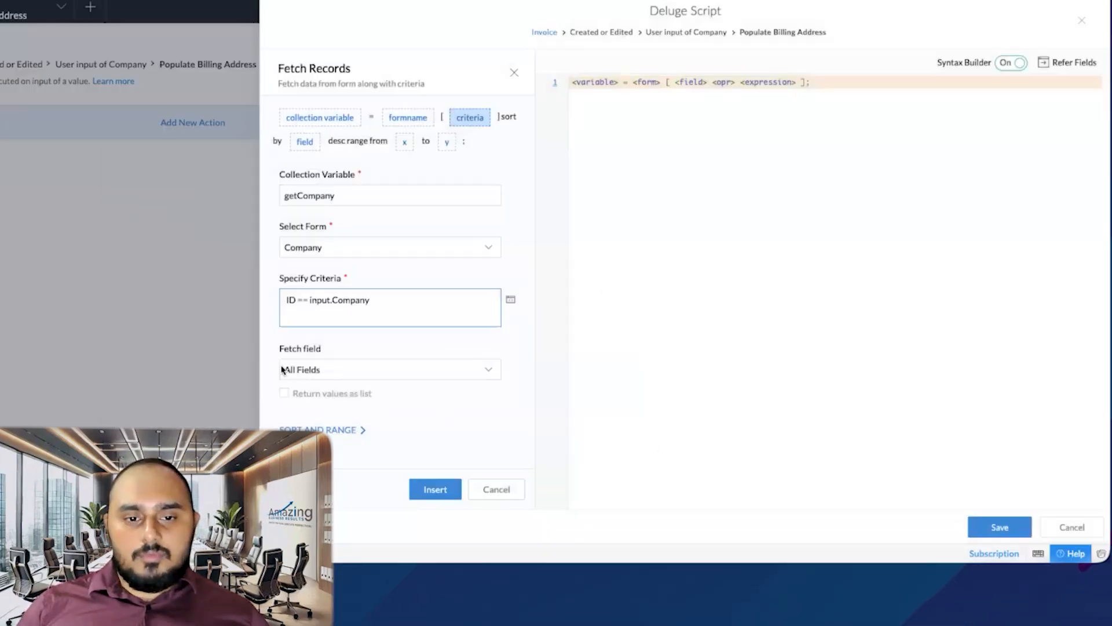
pyautogui.click(435, 490)
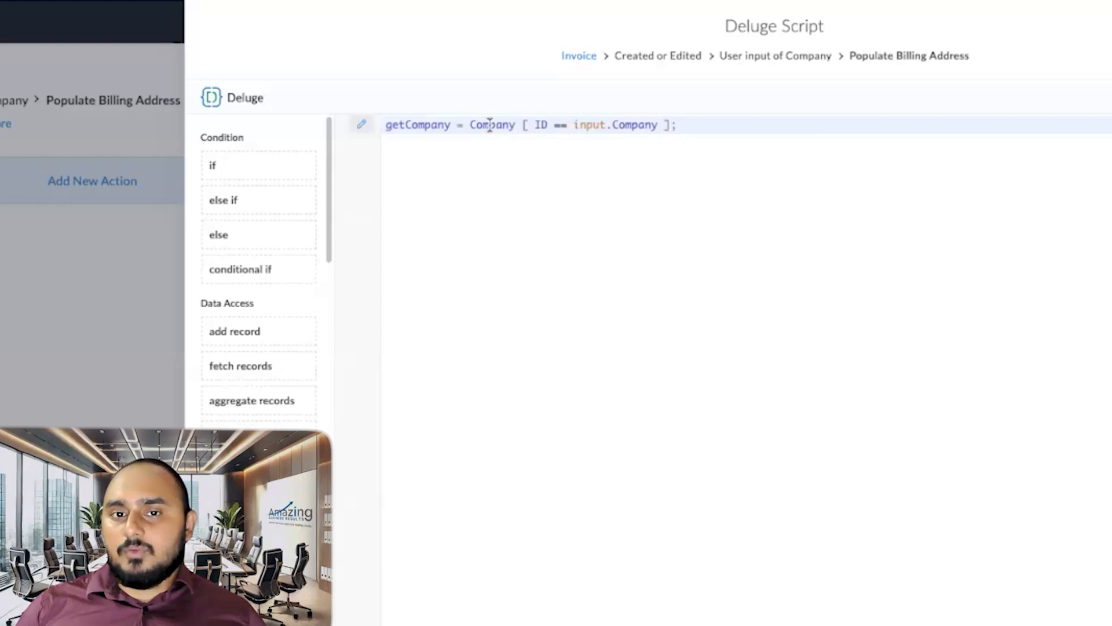
pyautogui.doubleClick(493, 124)
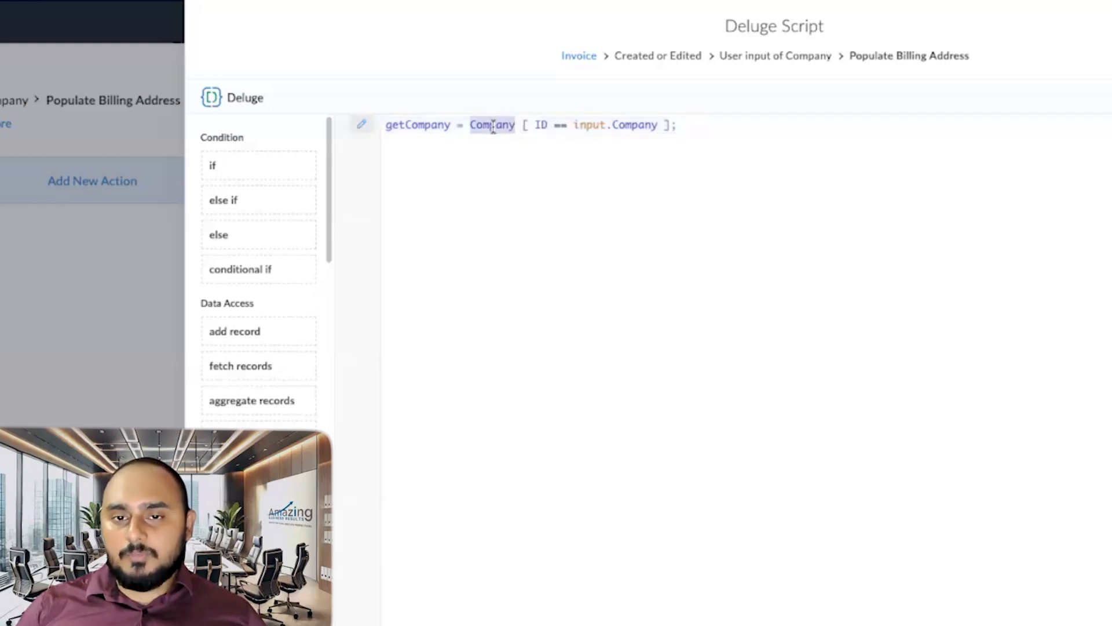
pyautogui.doubleClick(541, 125)
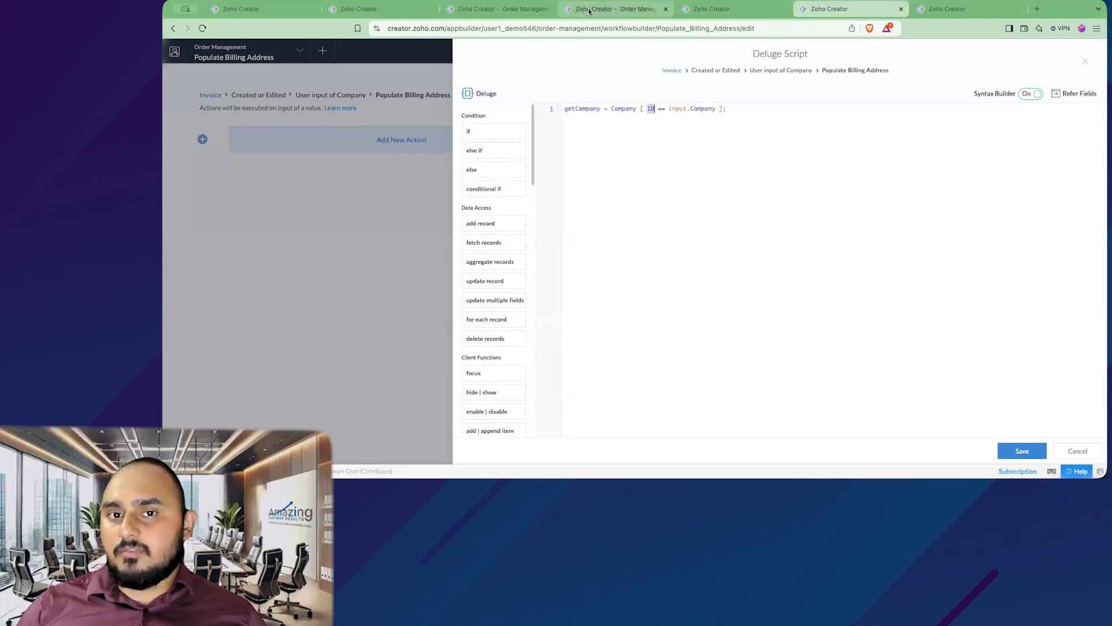
# Step: Reload the live Invoice form and confirm the Company dropdown lists company names
pyautogui.click(589, 10)
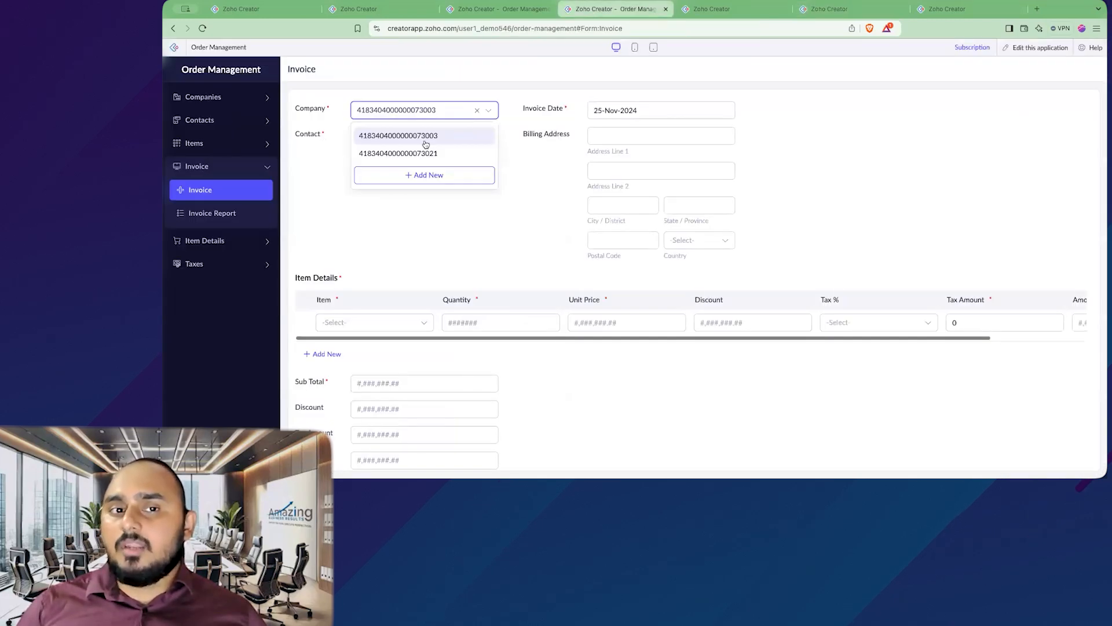
pyautogui.click(546, 168)
pyautogui.click(376, 112)
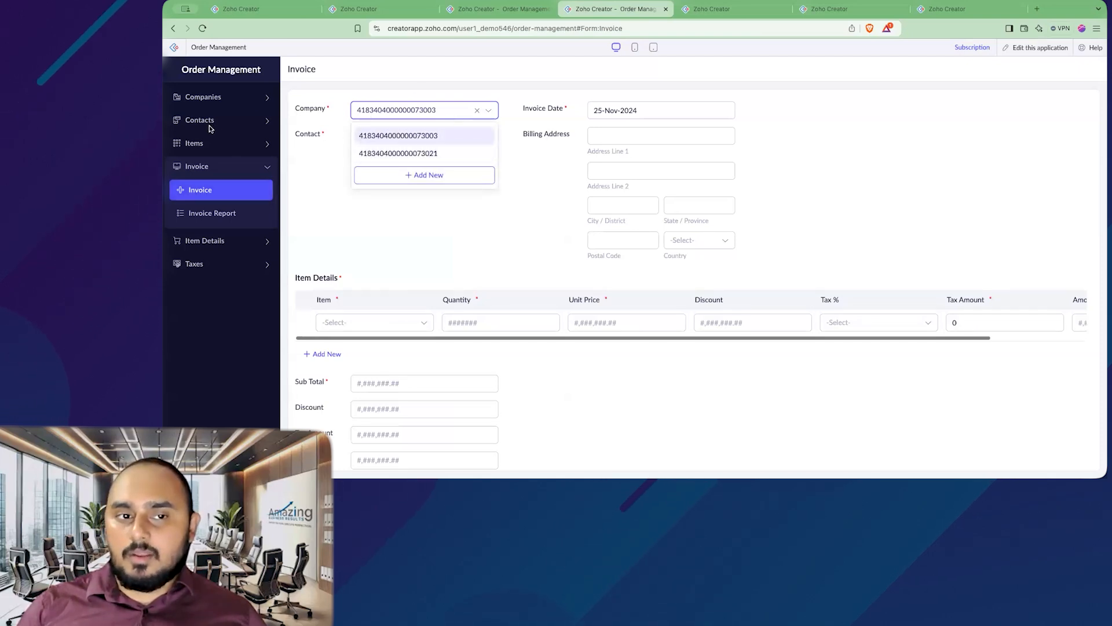
pyautogui.click(373, 123)
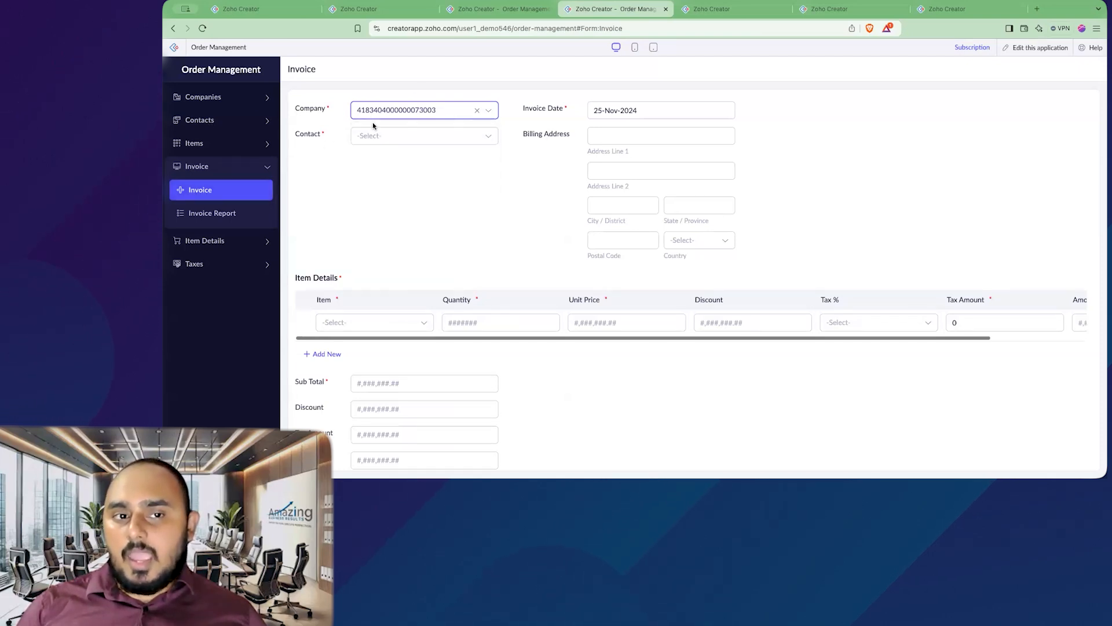
pyautogui.click(247, 192)
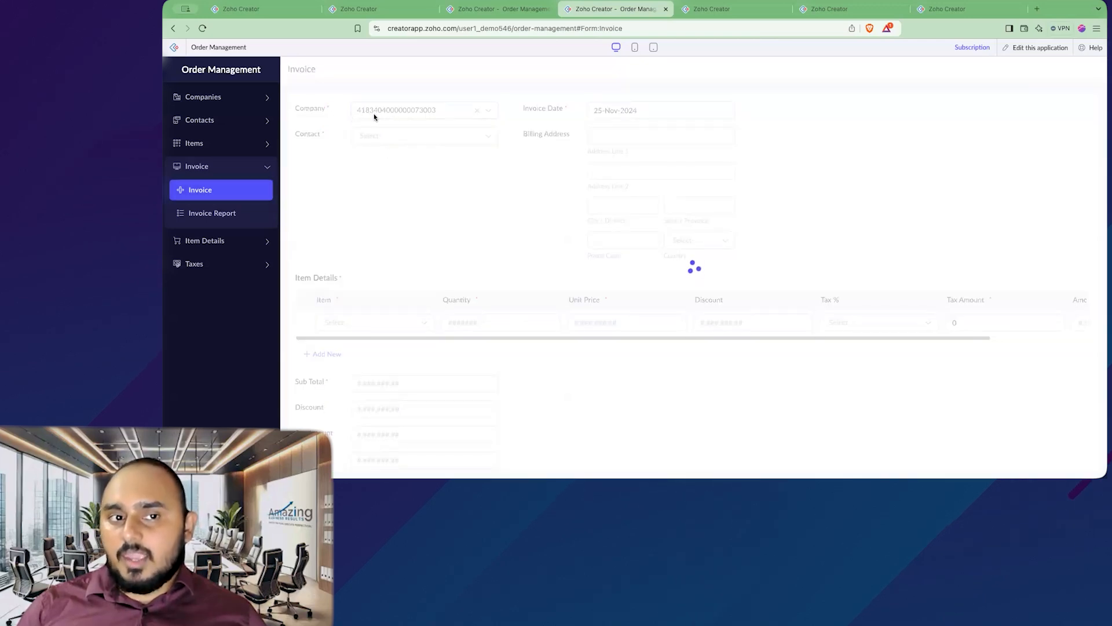
pyautogui.click(403, 116)
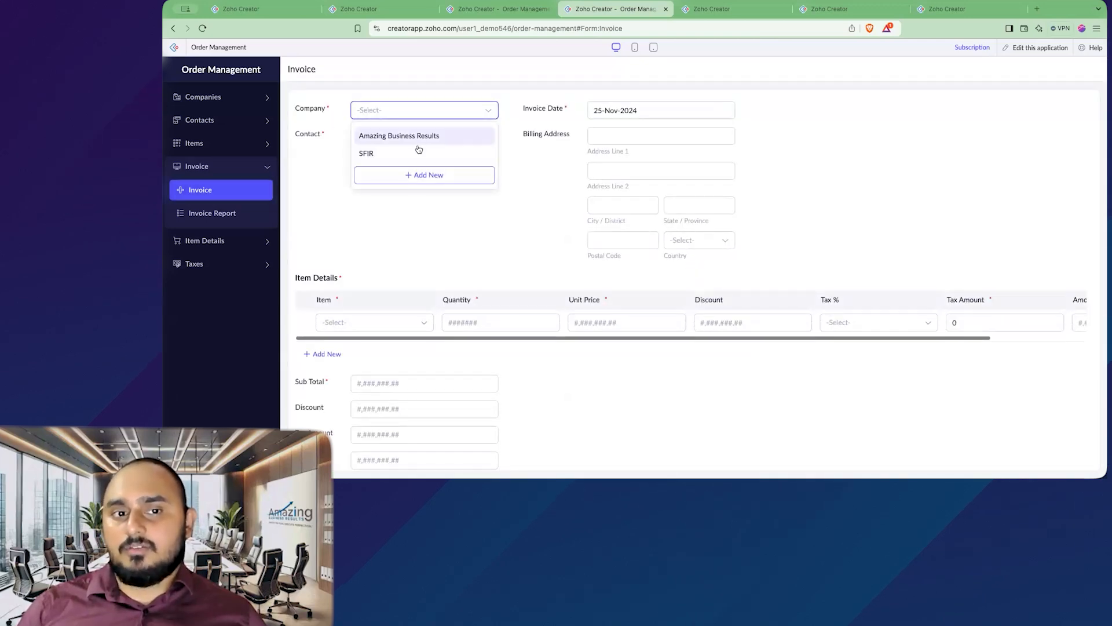
pyautogui.click(744, 13)
pyautogui.click(805, 10)
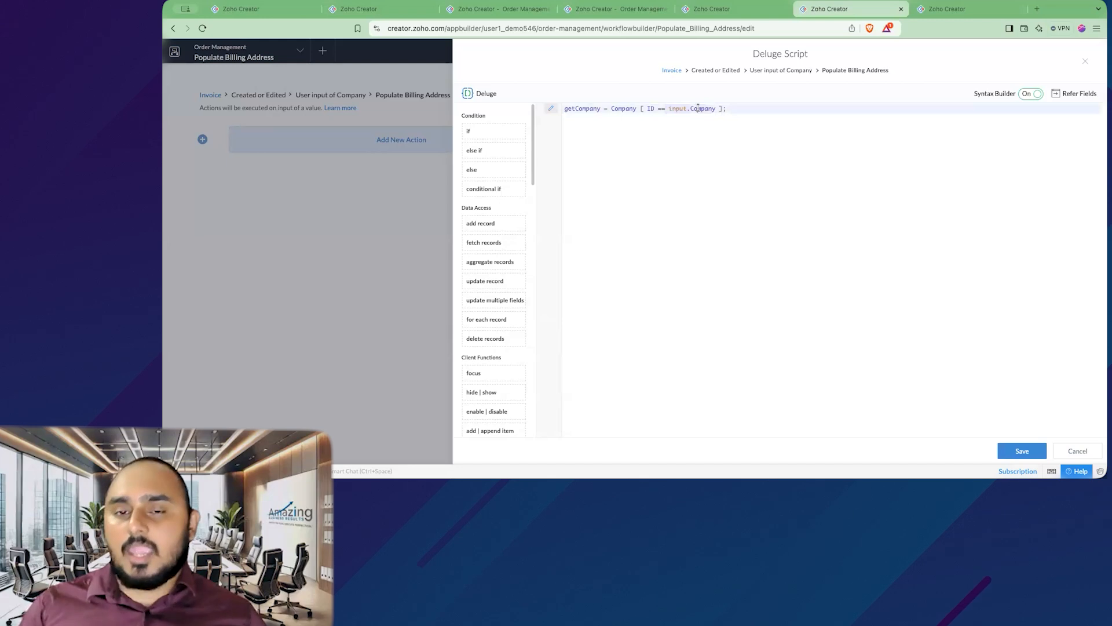
# Step: Start line 2 of the script with input.Billing_Address.address_line_1
pyautogui.press('Return')
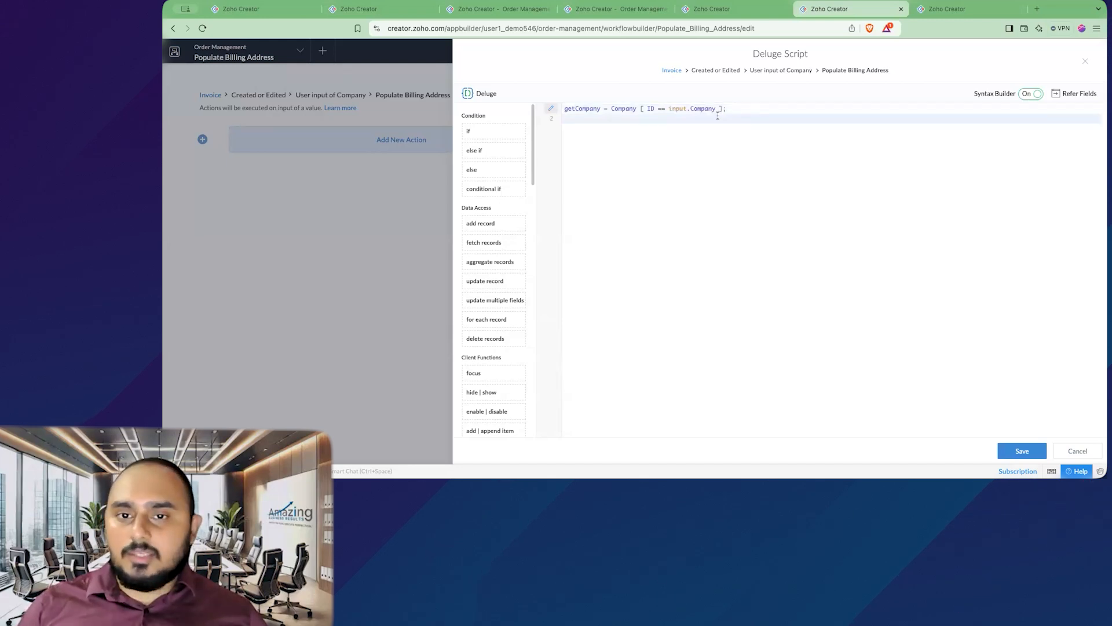
pyautogui.doubleClick(574, 109)
pyautogui.click(598, 130)
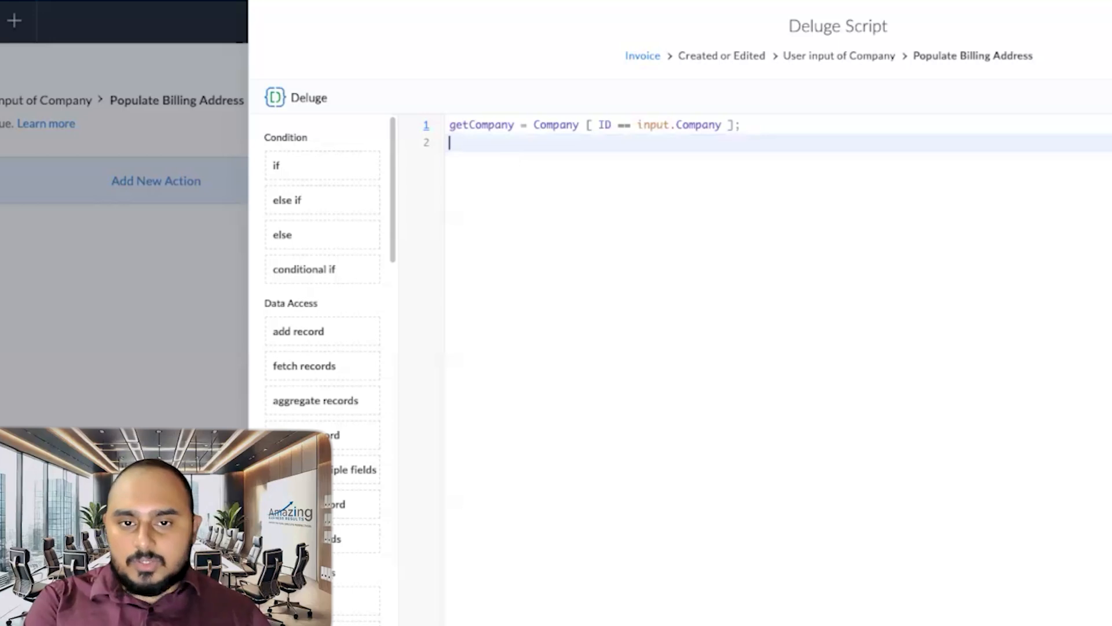
pyautogui.write('input')
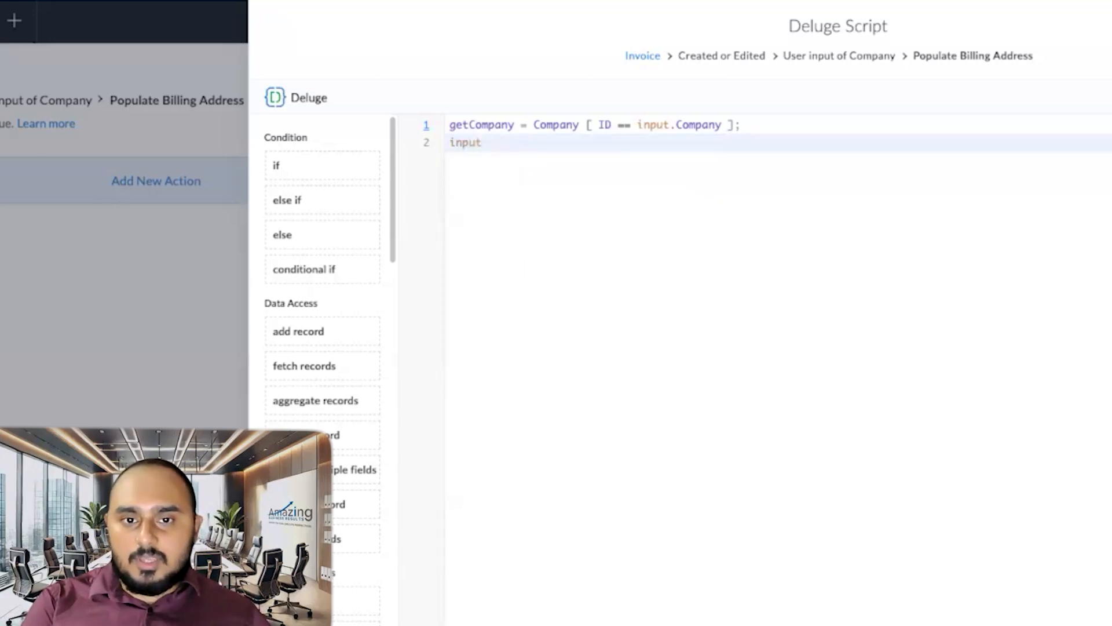
pyautogui.write('.b')
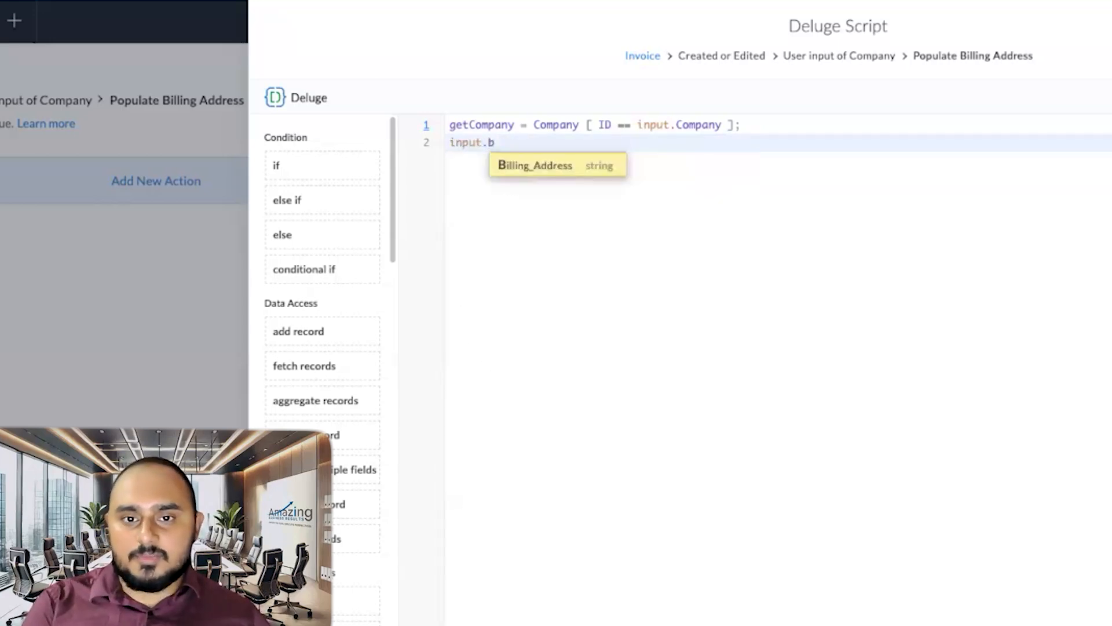
pyautogui.press('Return')
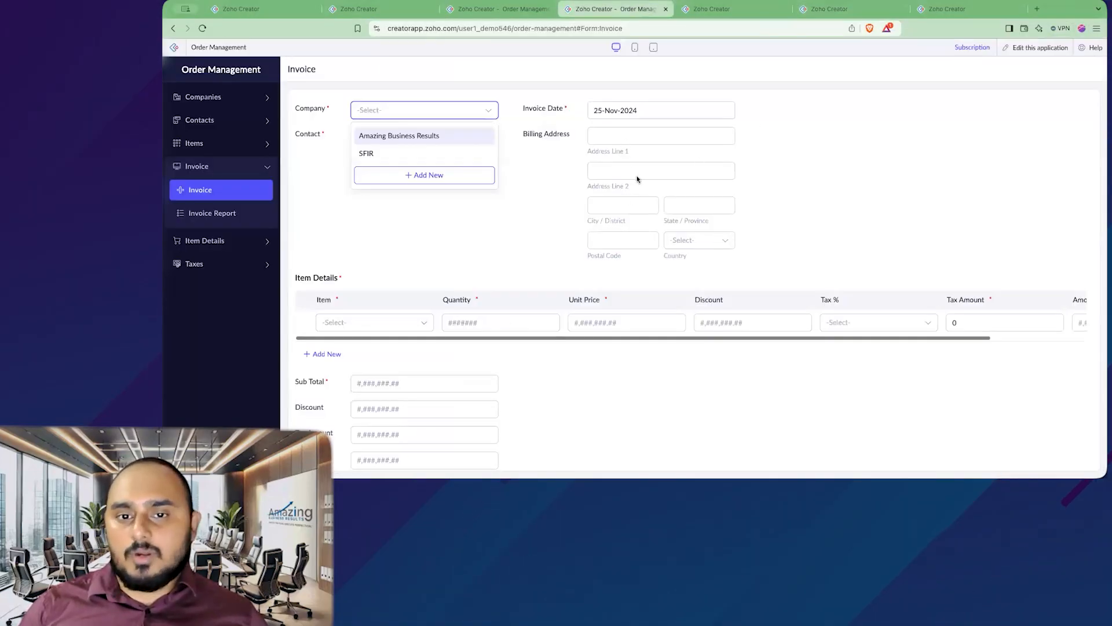
pyautogui.click(824, 8)
pyautogui.write('.a')
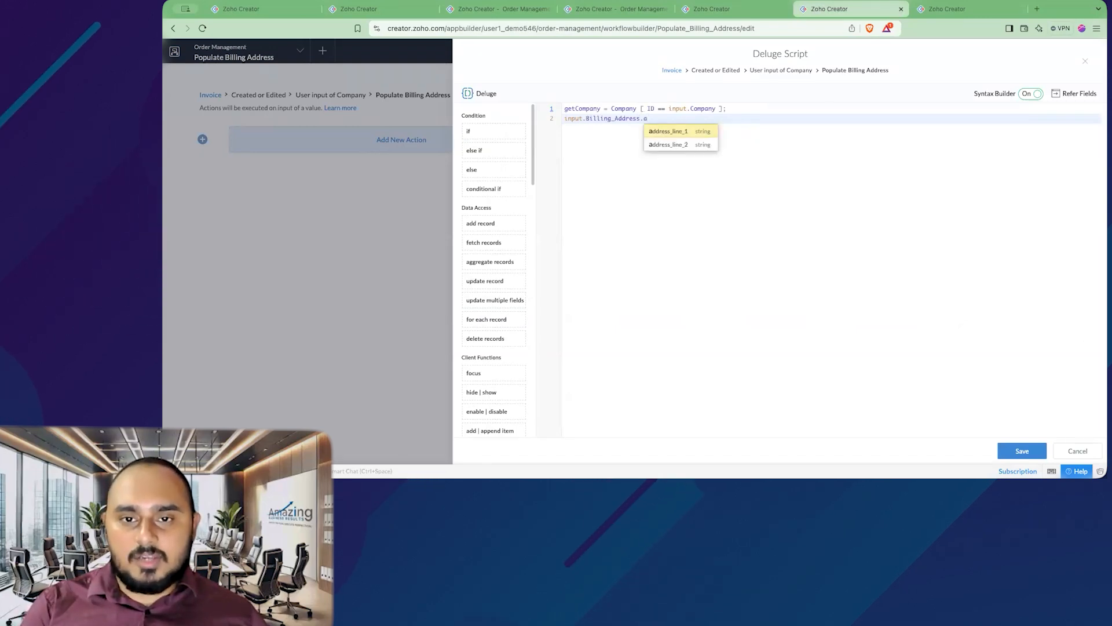
pyautogui.press('Return')
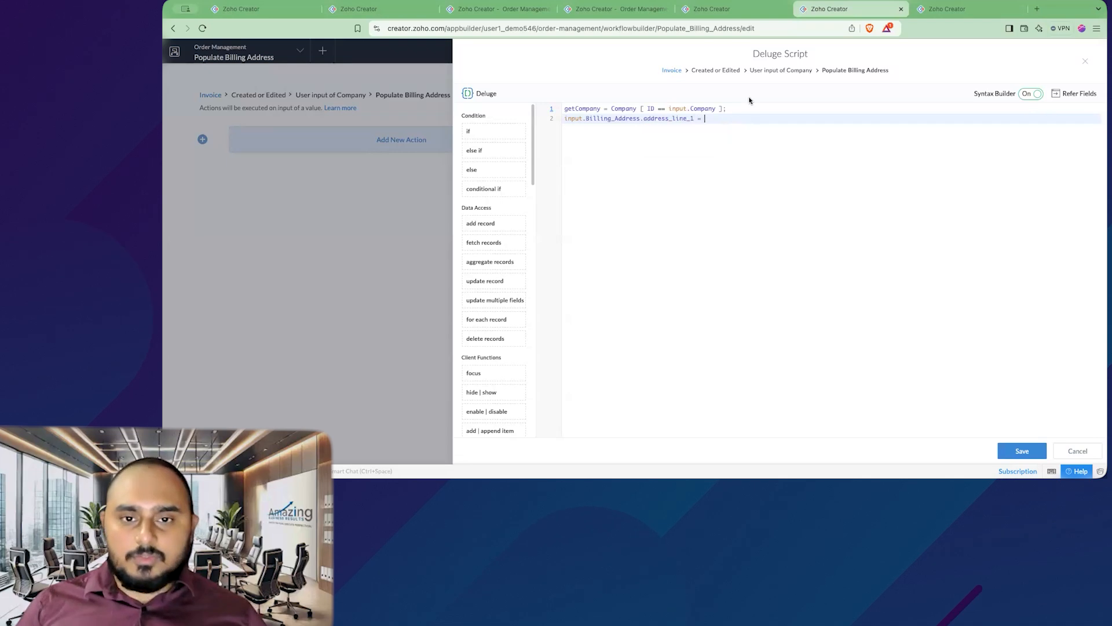
# Step: Complete line 2 so it equals getCompany.Billing_Address.address_line_1
pyautogui.moveTo(565, 119); pyautogui.dragTo(693, 119)
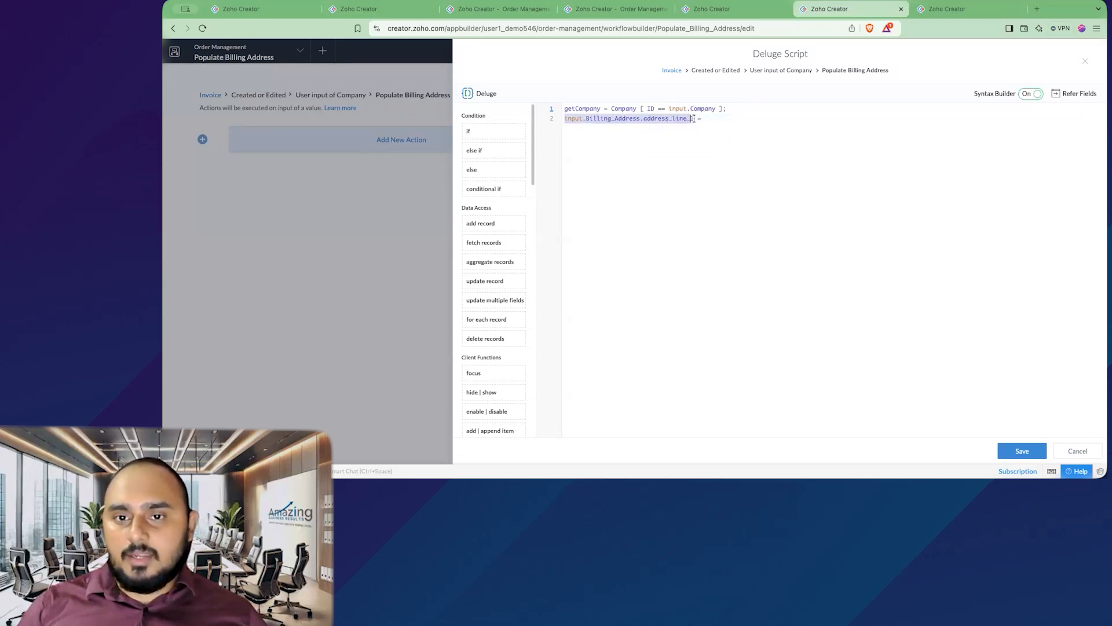
pyautogui.doubleClick(575, 118)
pyautogui.doubleClick(616, 118)
pyautogui.click(663, 118)
pyautogui.doubleClick(664, 118)
pyautogui.click(776, 121)
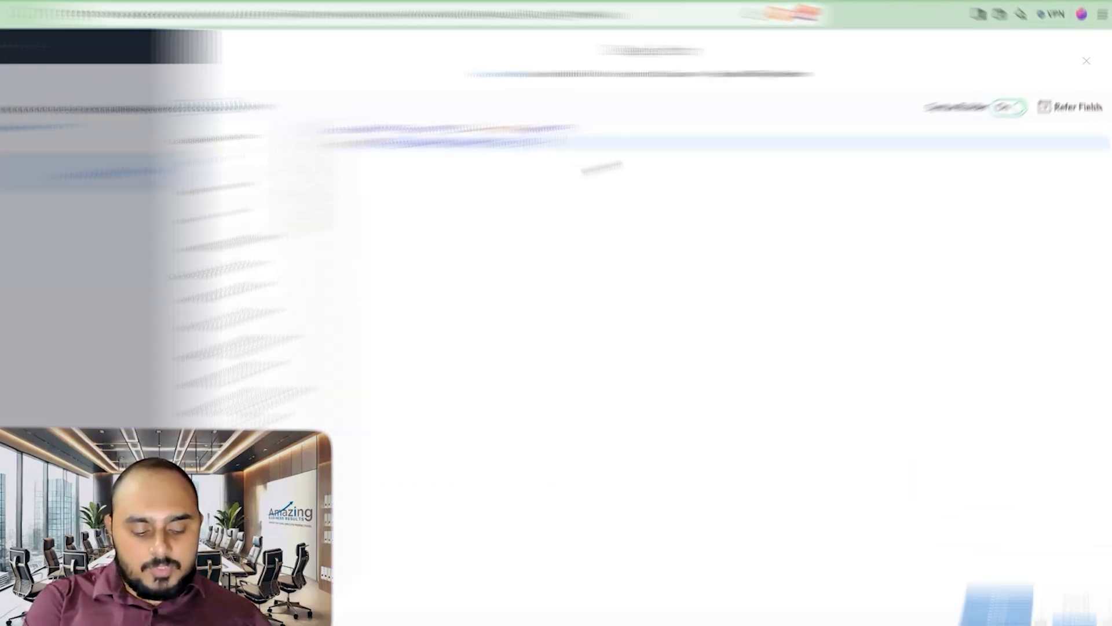
pyautogui.write('get')
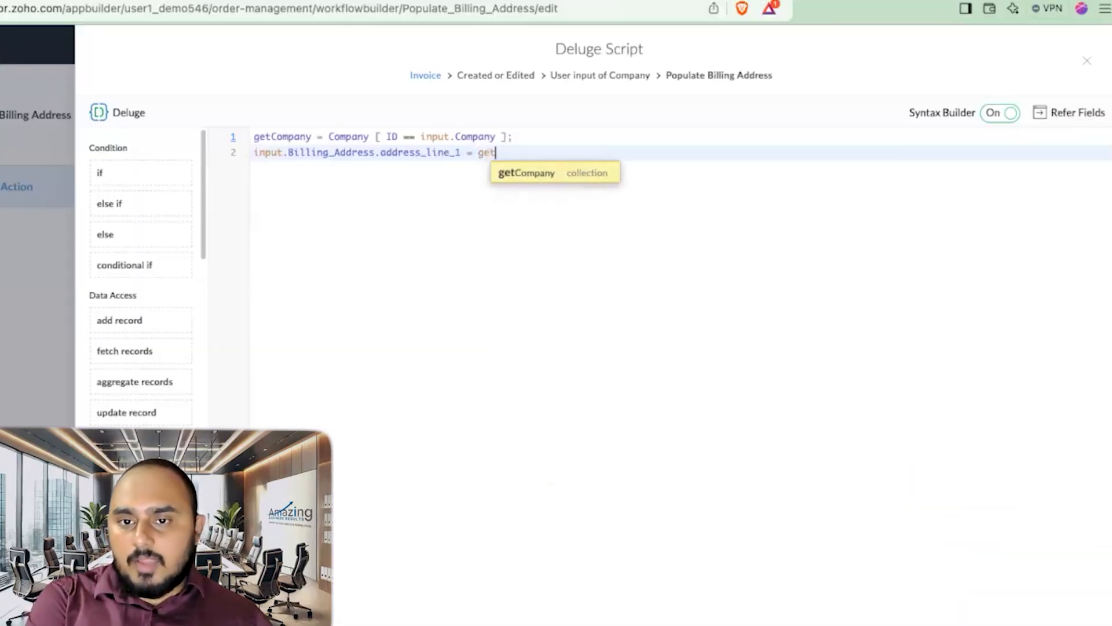
pyautogui.click(531, 174)
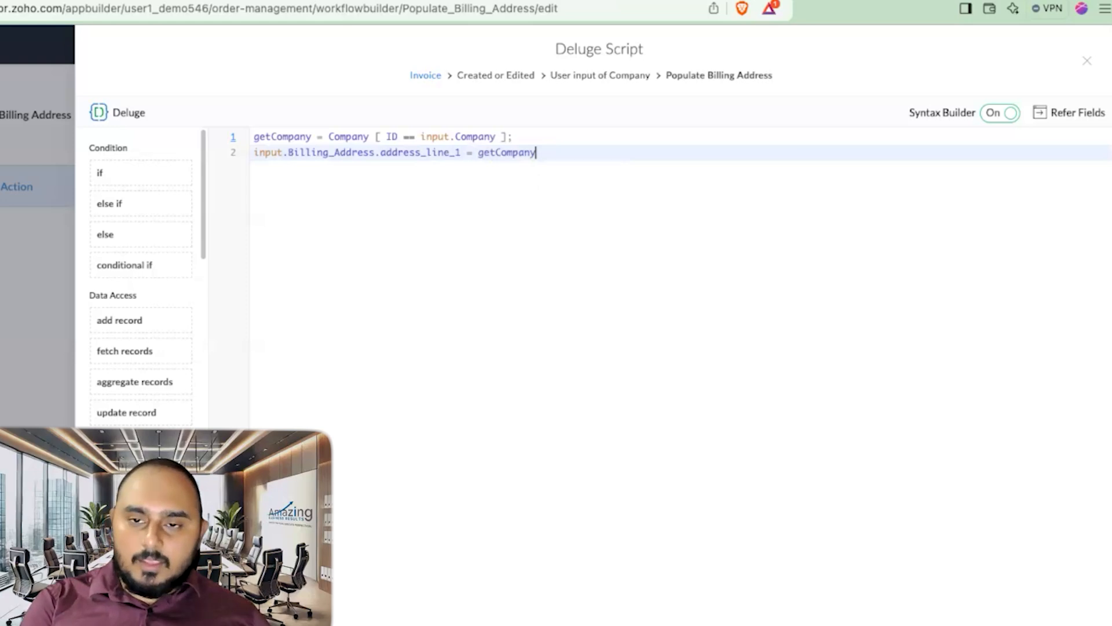
pyautogui.write('.bi')
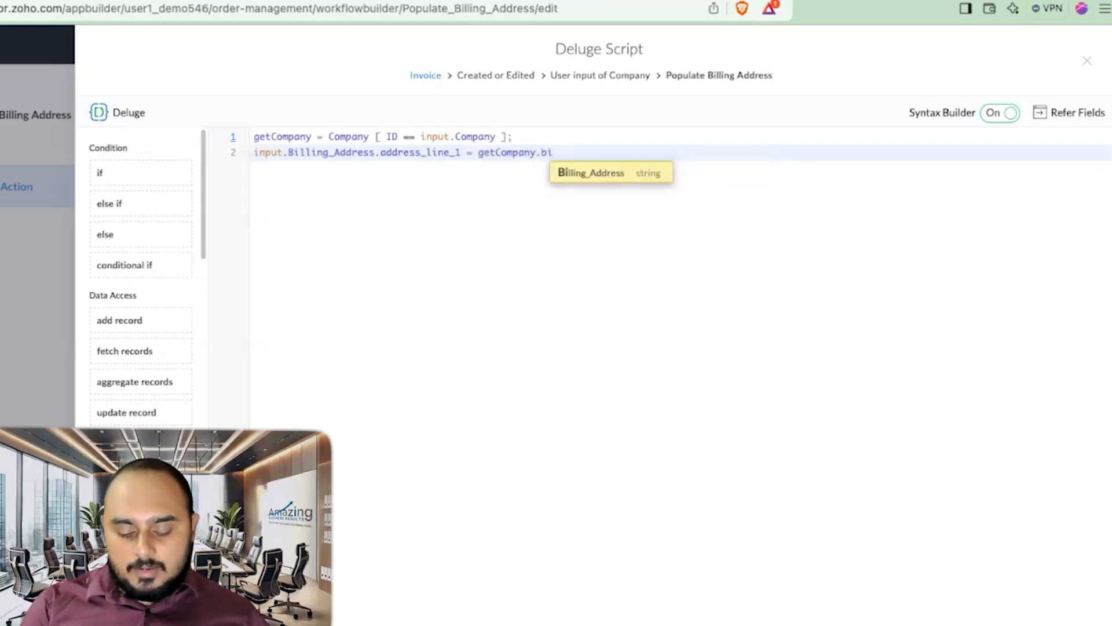
pyautogui.press('Return')
pyautogui.write('.')
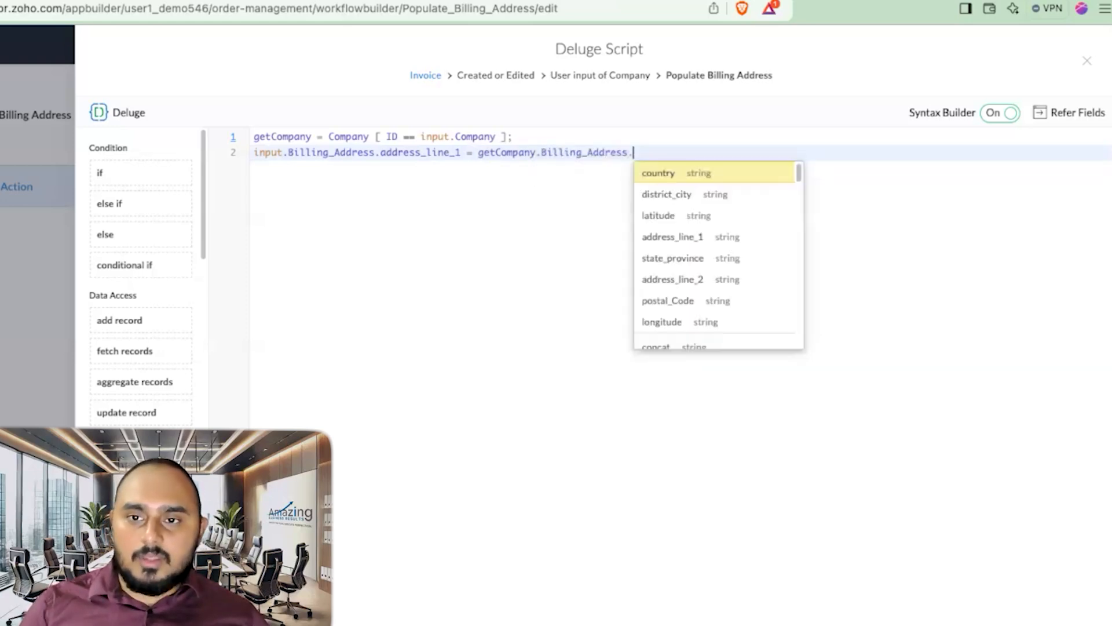
pyautogui.click(672, 237)
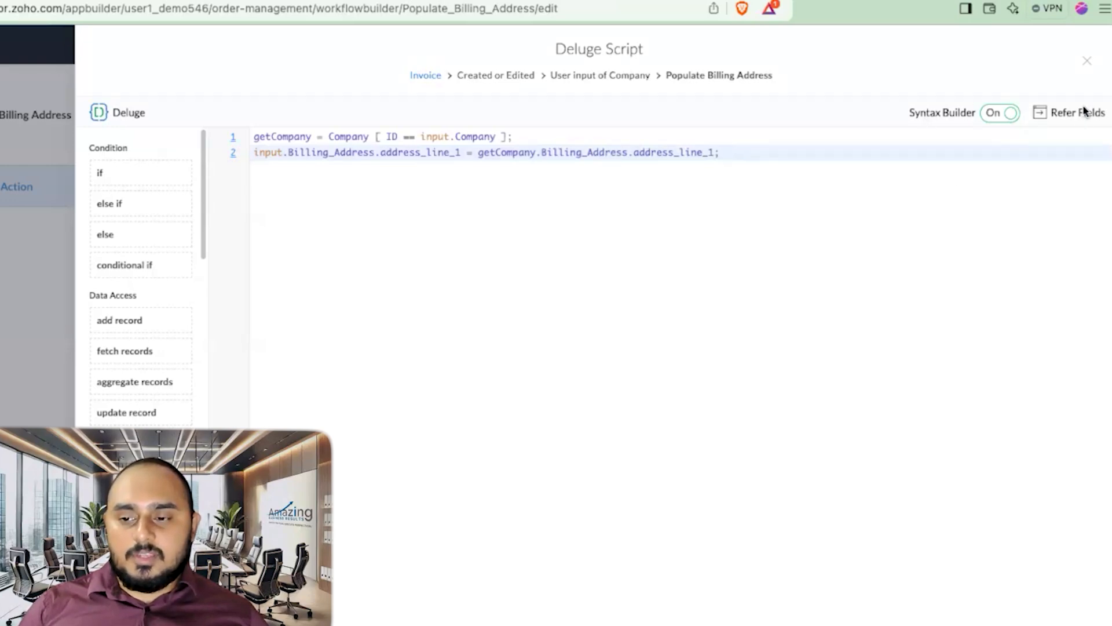
# Step: Save the workflow script and reload the live Invoice form
pyautogui.click(1086, 60)
pyautogui.click(1081, 44)
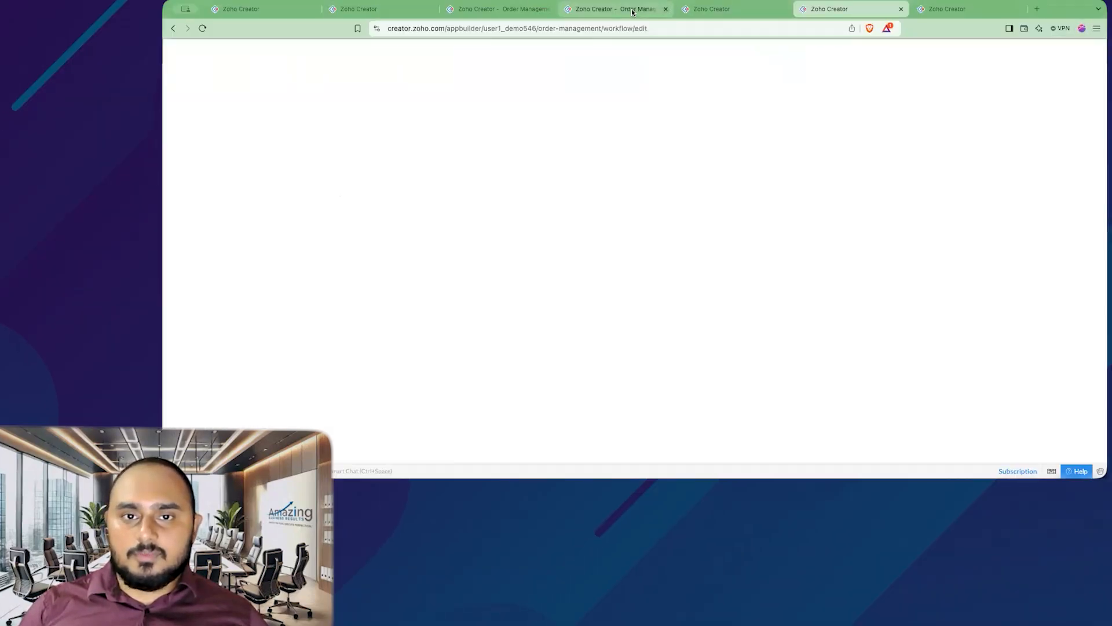
pyautogui.click(632, 12)
pyautogui.click(228, 190)
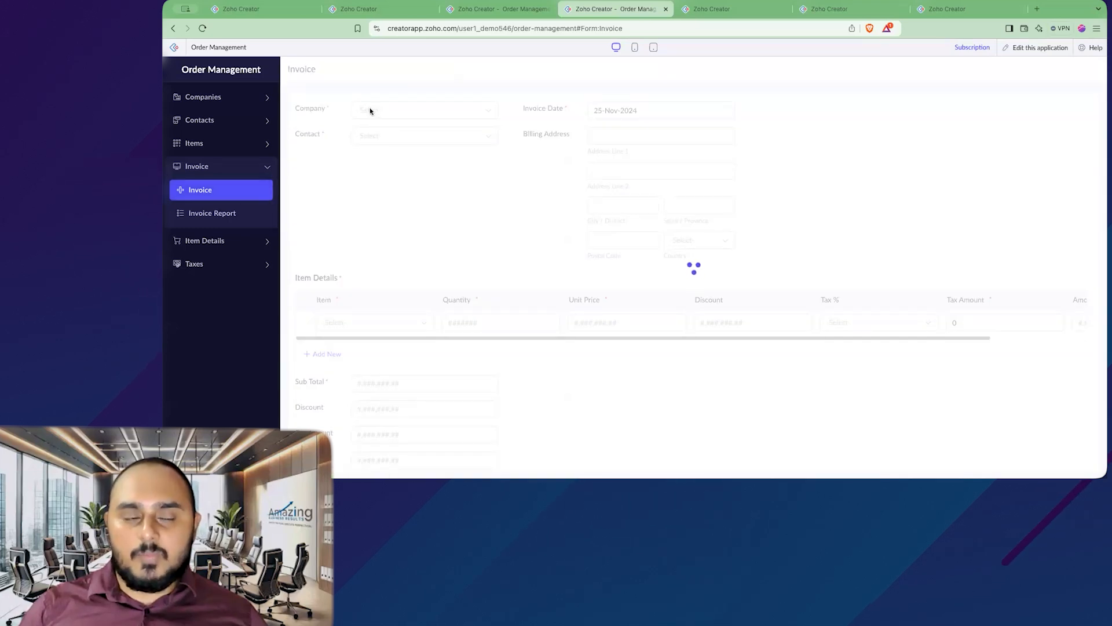
pyautogui.click(405, 112)
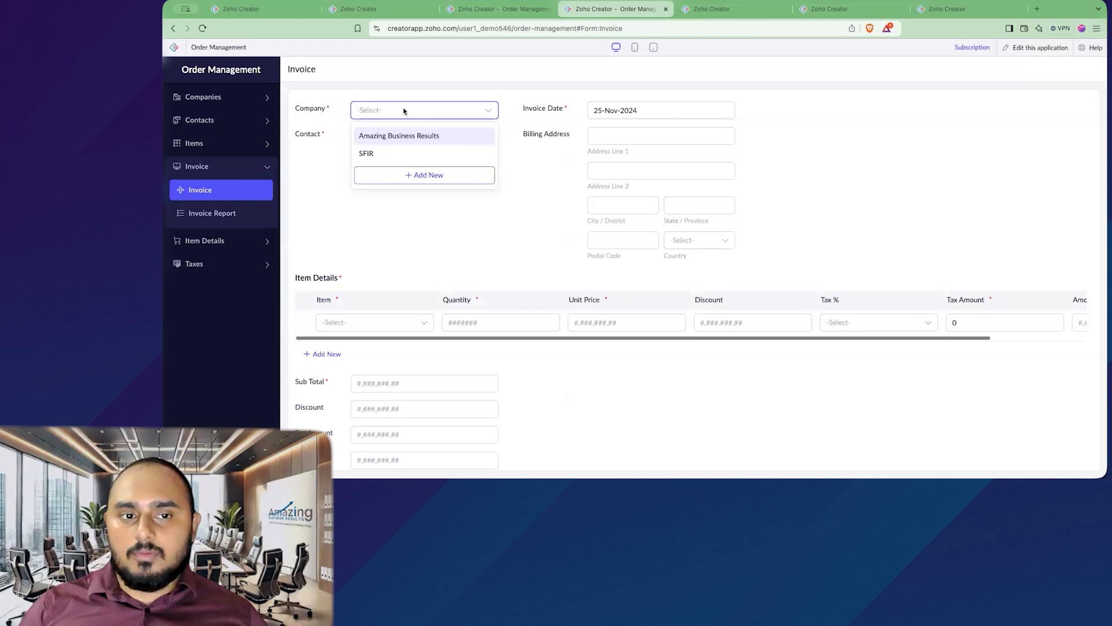
pyautogui.click(415, 137)
pyautogui.click(666, 138)
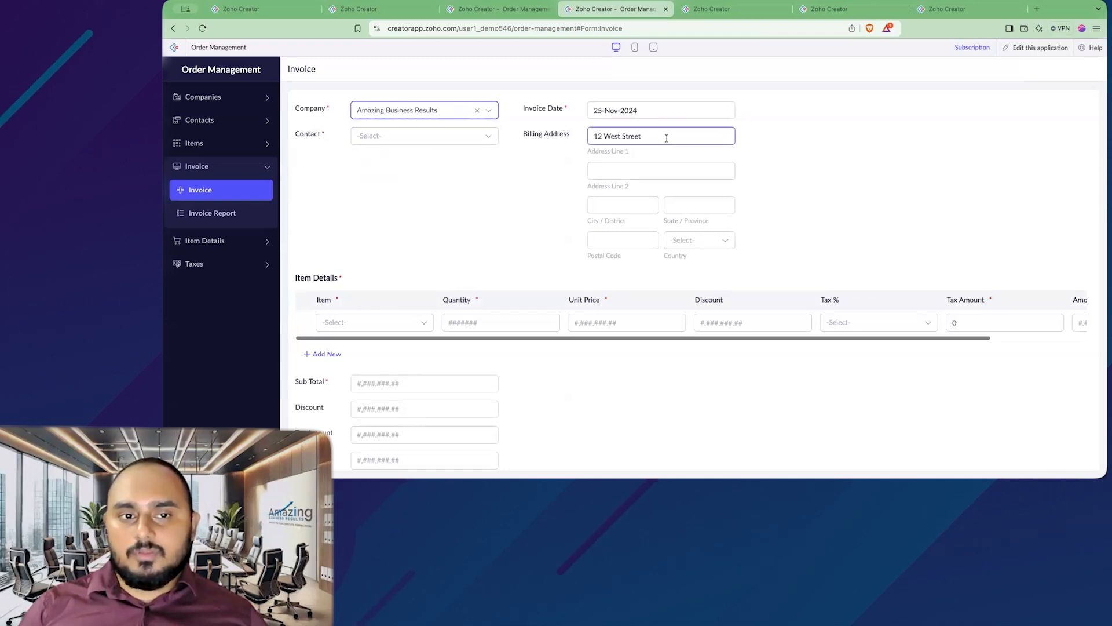
pyautogui.click(420, 113)
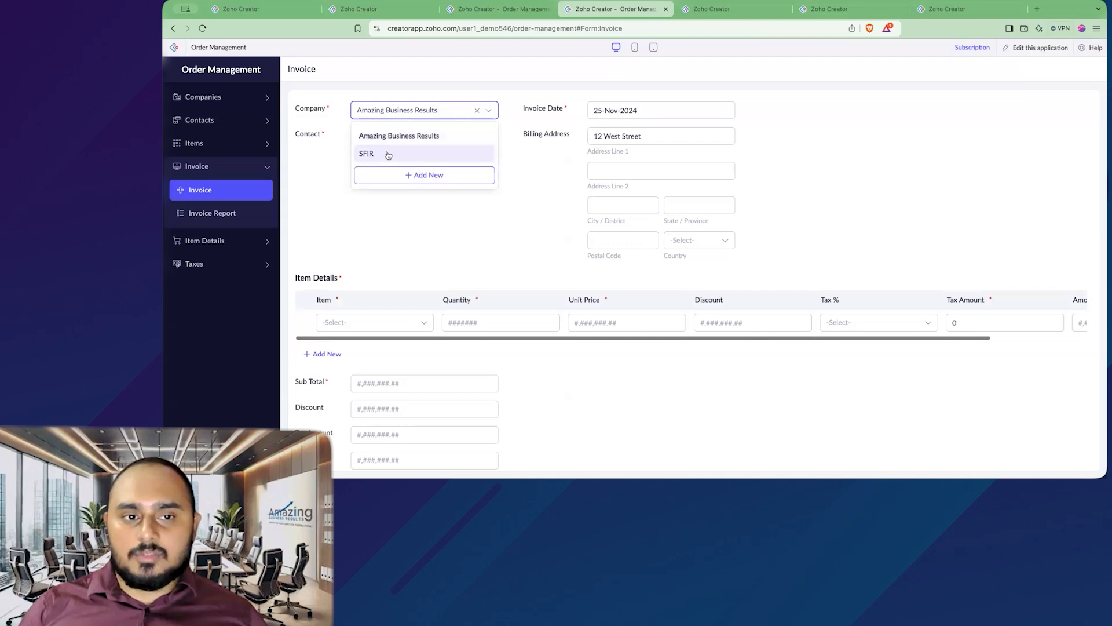
pyautogui.click(388, 155)
pyautogui.click(612, 137)
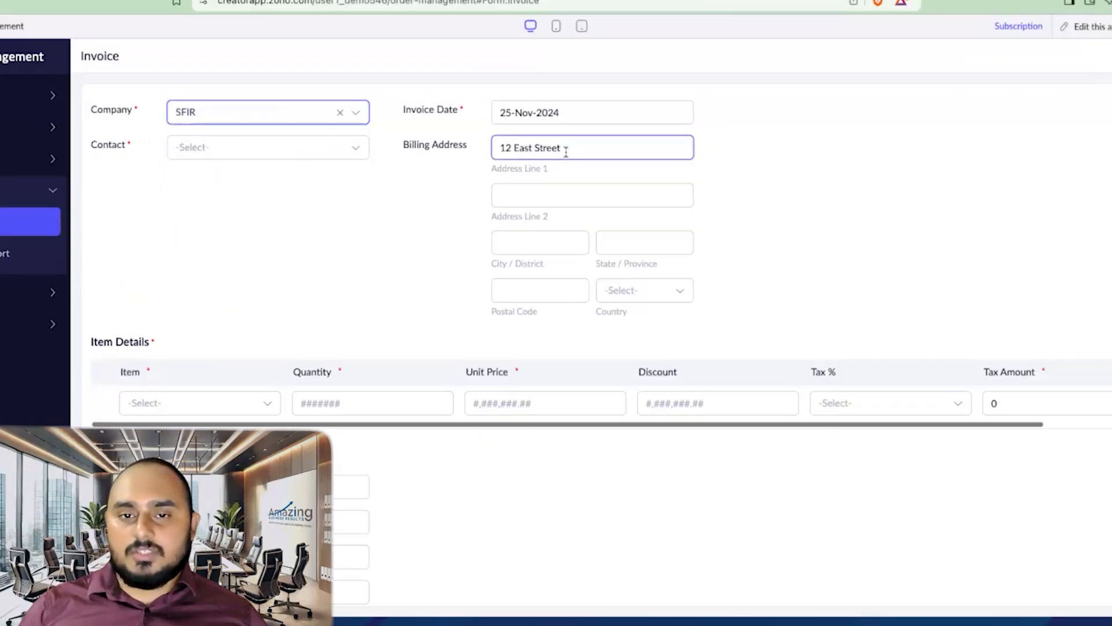